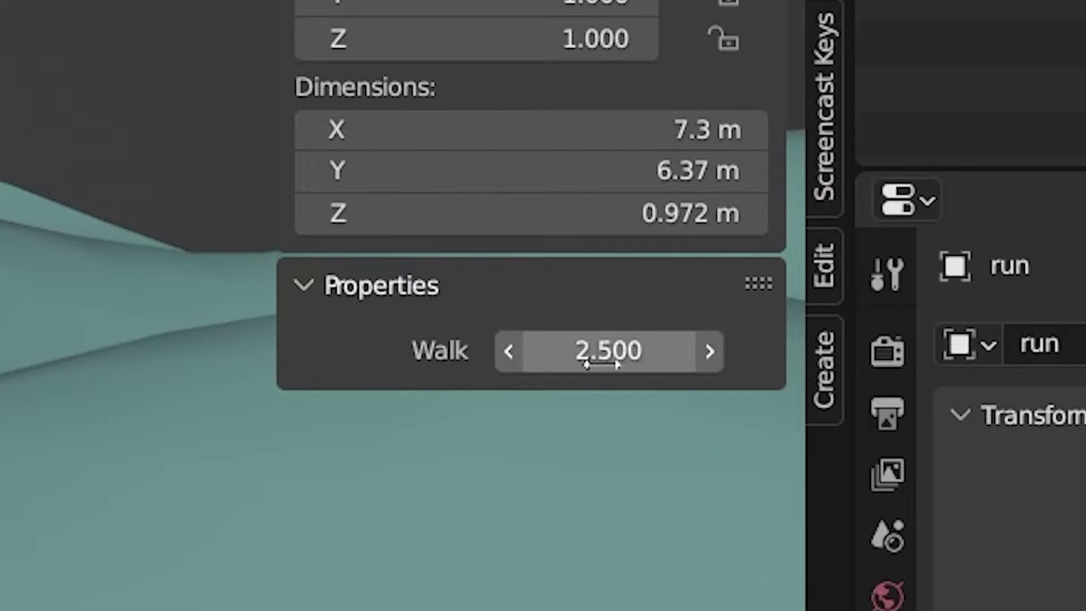
Drag the Walk property from 2.500 through 2.900 up to 3.480 so the robot strides forward
left_click_drag(575, 352, 504, 351)
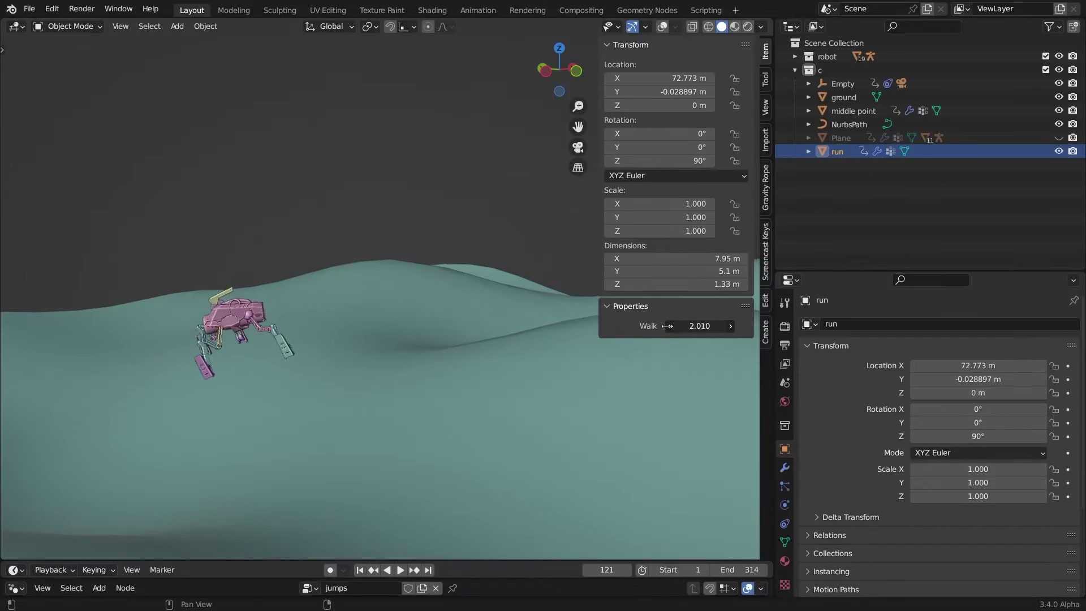
left_click_drag(668, 326, 558, 281)
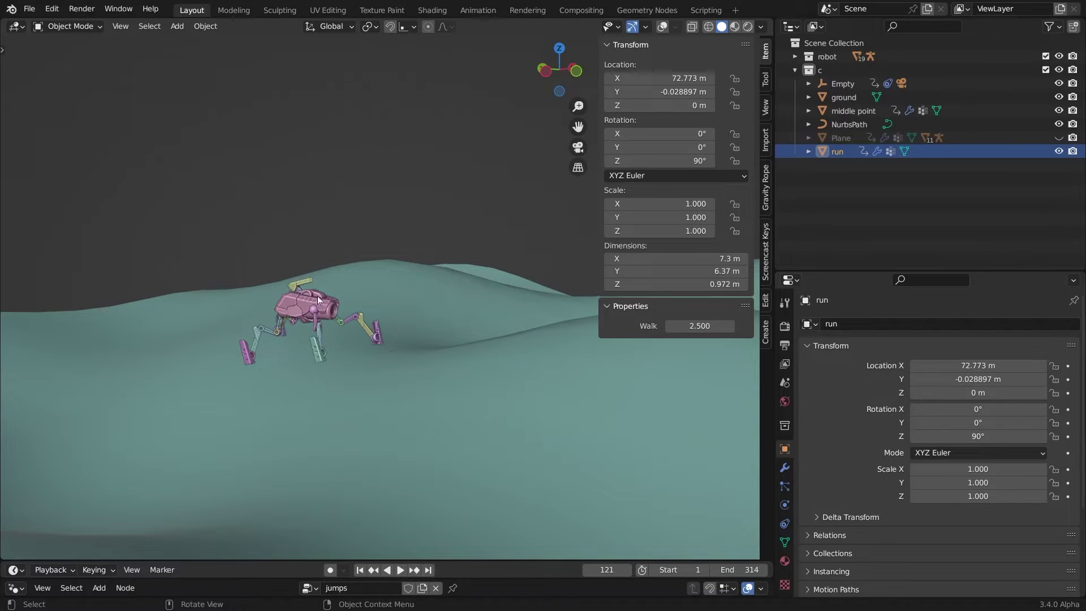
left_click_drag(700, 326, 738, 302)
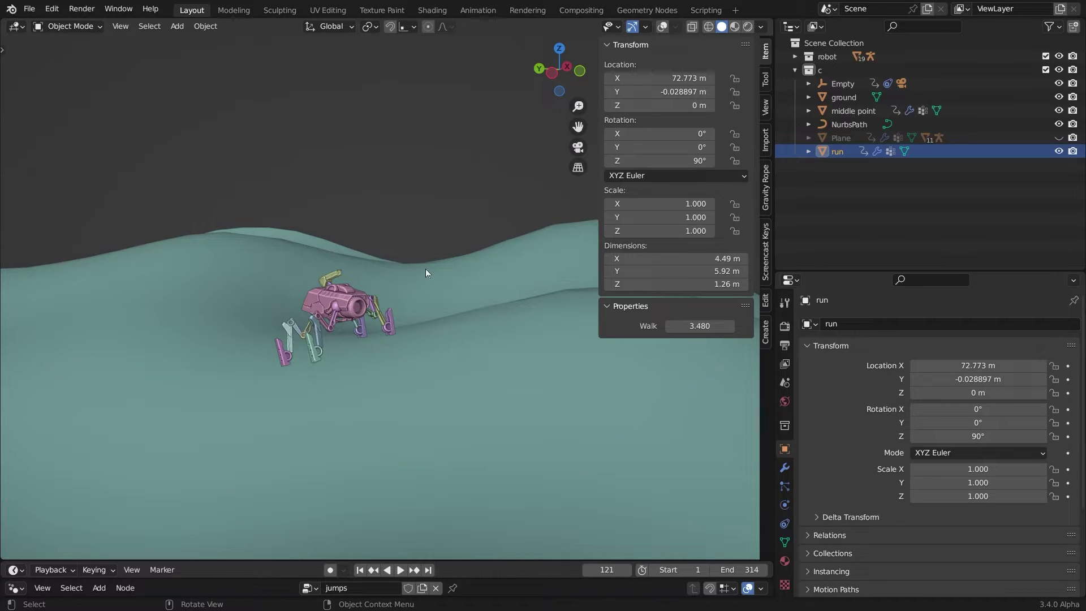
Expand the run object's animation modifier and lower walk to move the robot back
left_click(785, 467)
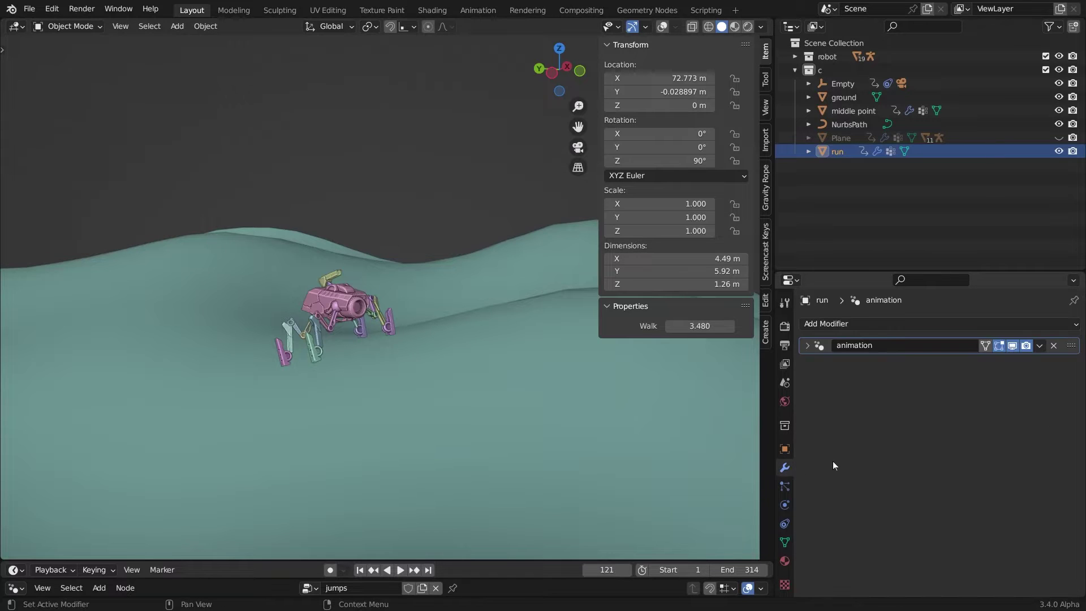
left_click(813, 351)
scroll(905, 396, "down", 5)
scroll(922, 379, "up", 3)
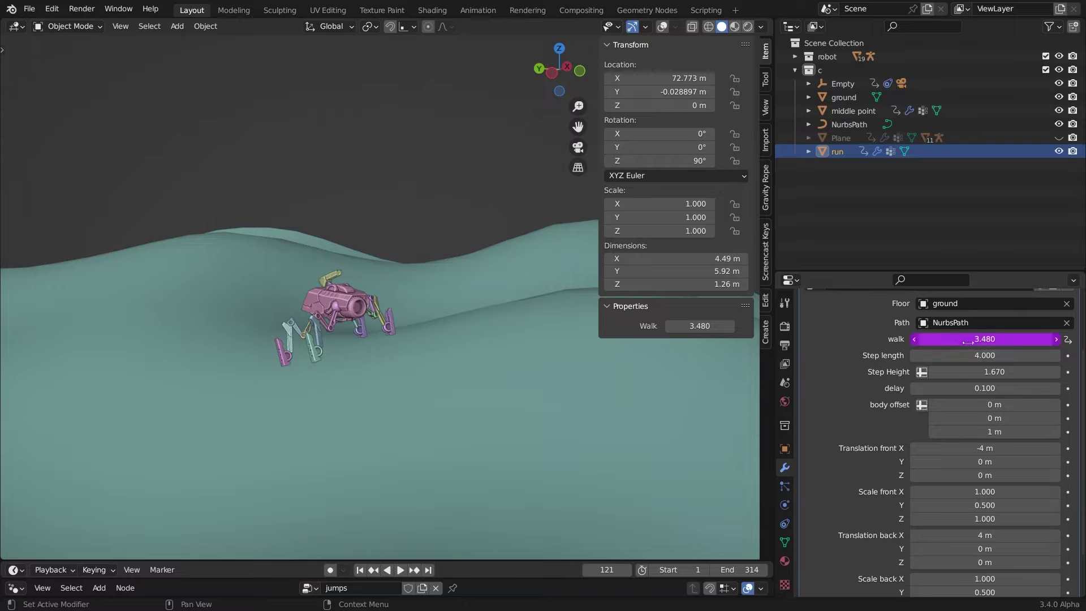
mouse_move(712, 327)
left_mouse_down()
mouse_move(669, 320)
mouse_move(695, 325)
left_mouse_up()
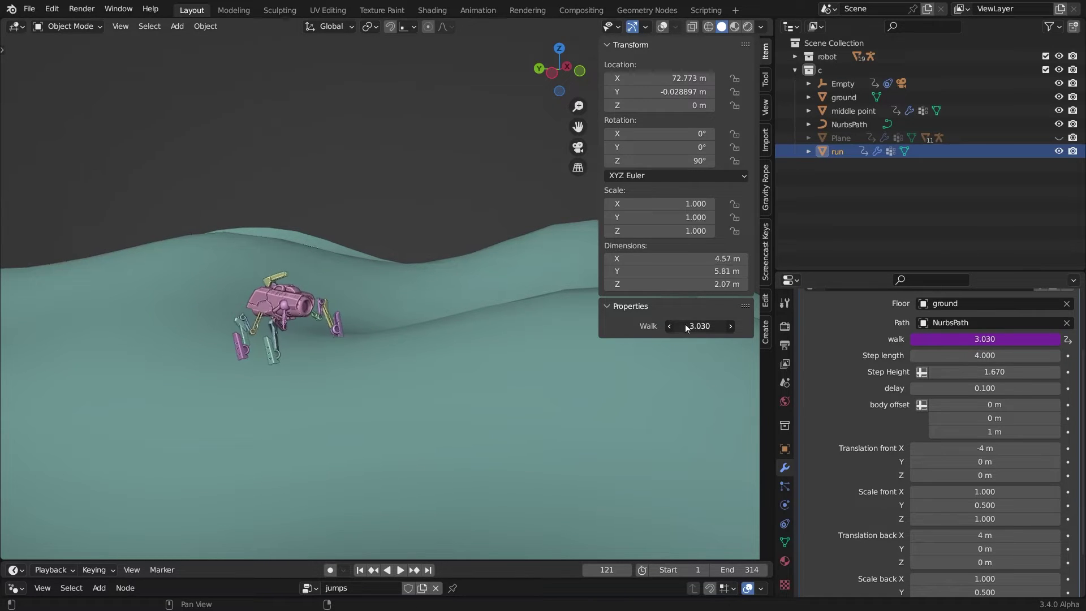
Try Step Height 5, then raise walk to advance the robot along its path
double_click(974, 371)
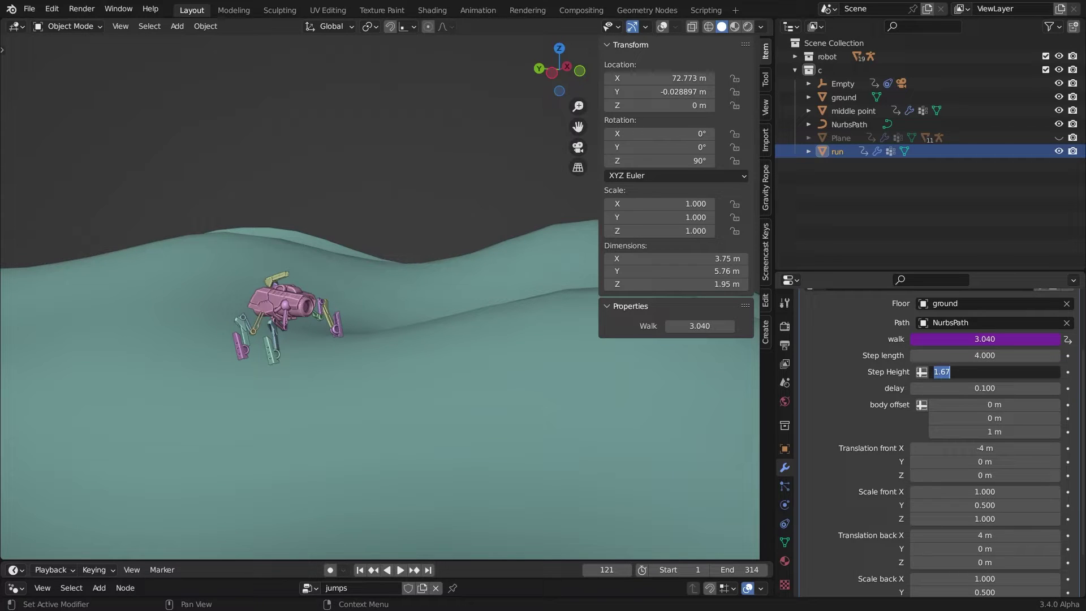
type("5")
key("Return")
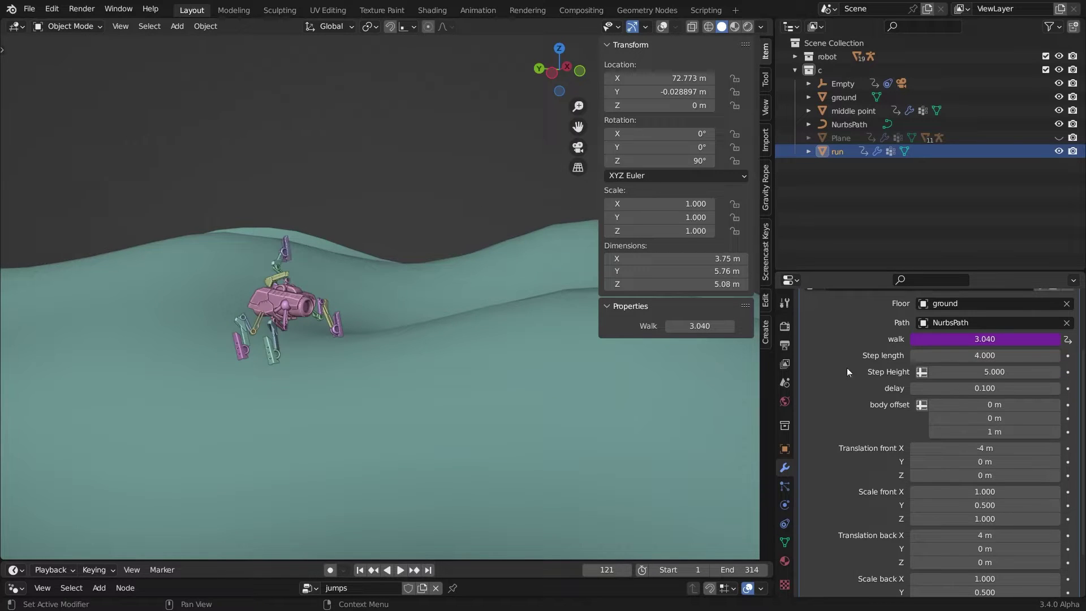
left_click_drag(693, 326, 726, 327)
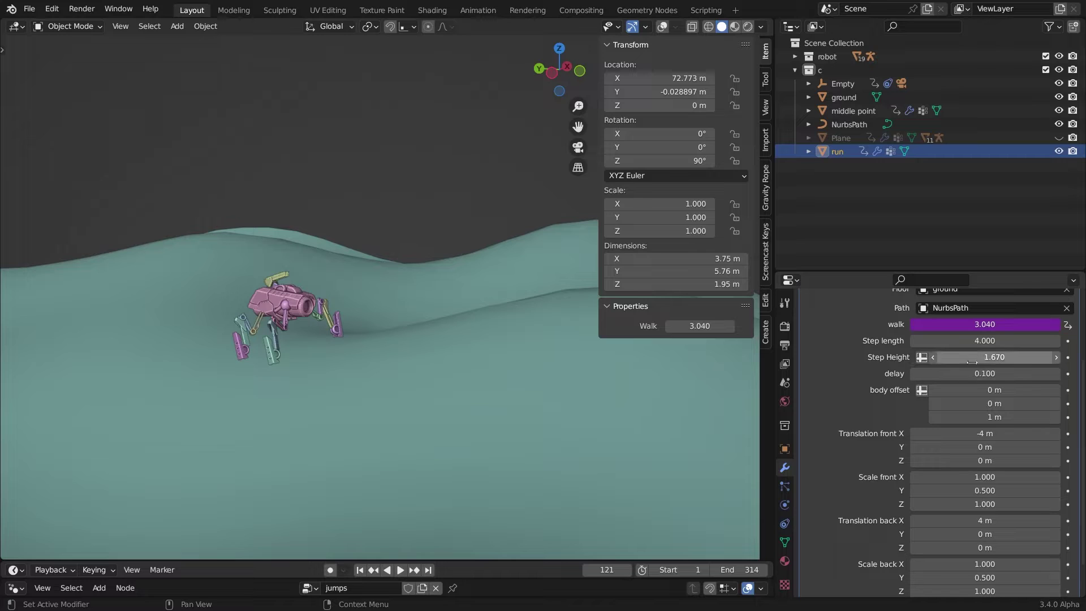
Orbit around the robot, show the viewport overlays and hide the tool strip
scroll(982, 373, "down", 1)
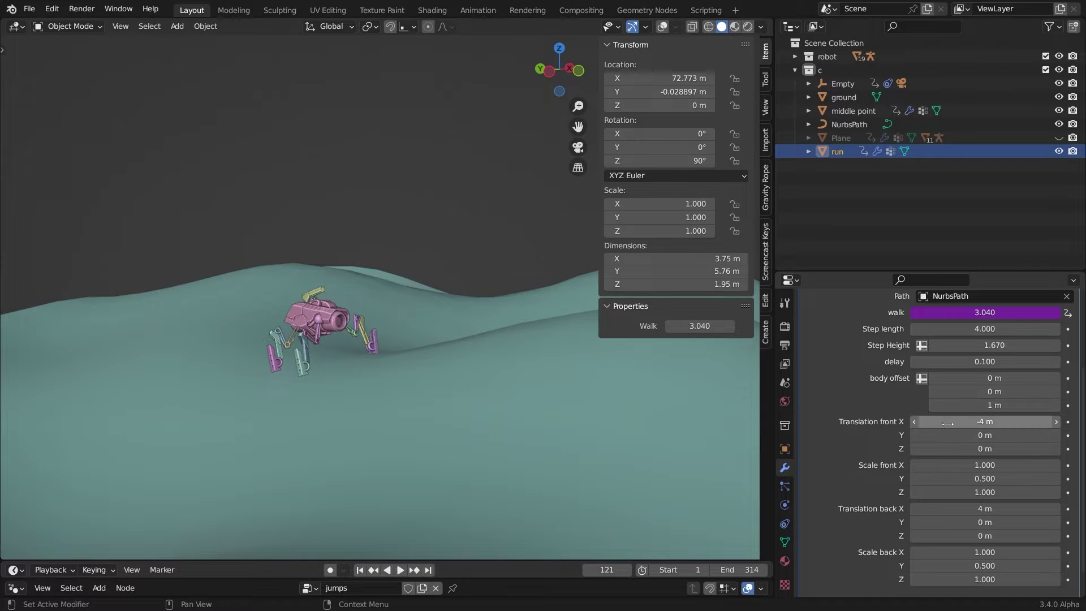
middle_click_drag(609, 358, 646, 378)
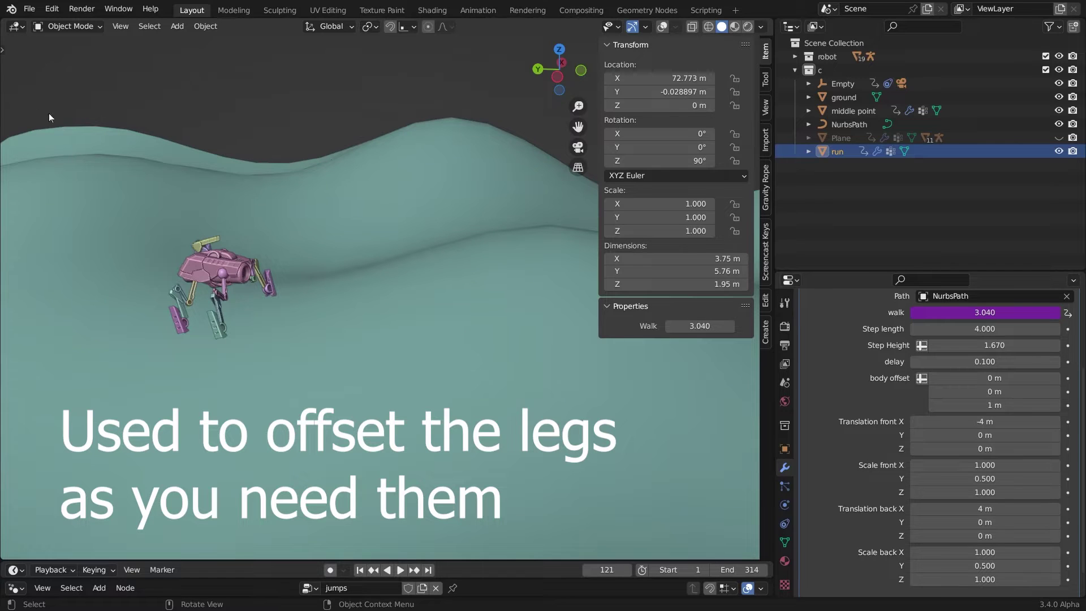
left_click(3, 51)
left_click(18, 129)
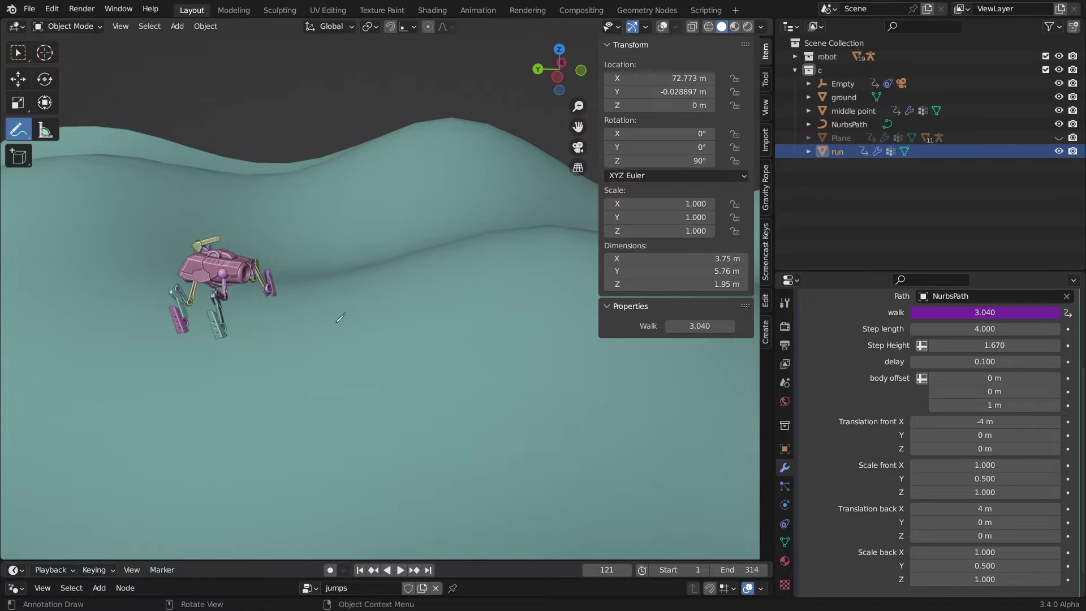
key("shift+alt+z")
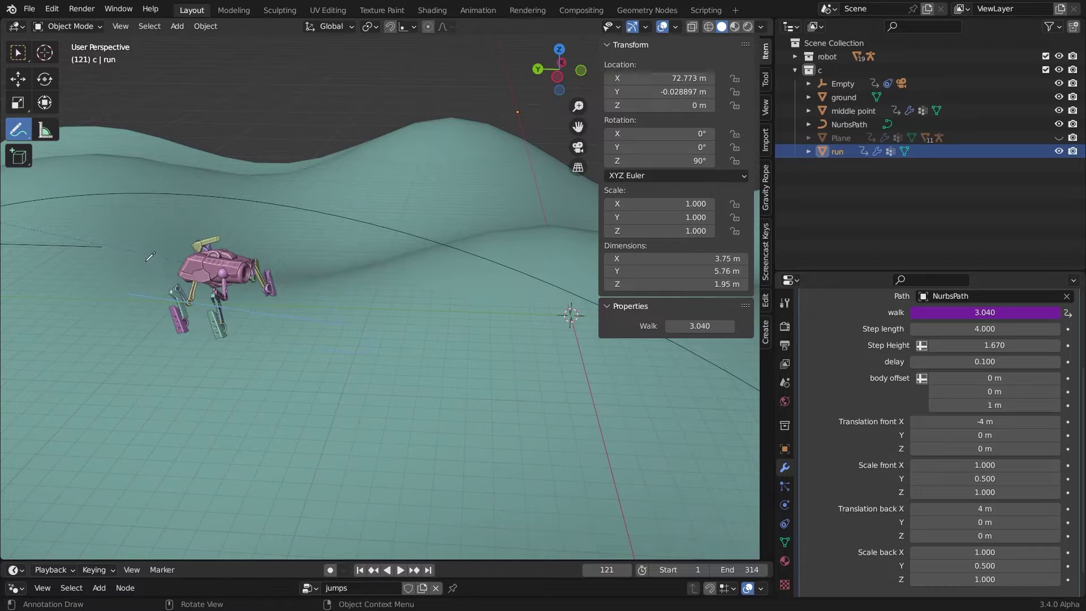
key("t")
Test Scale front Y 0.400 and a new Scale back Y, undo both, and toggle overlays
scroll(873, 386, "down", 2)
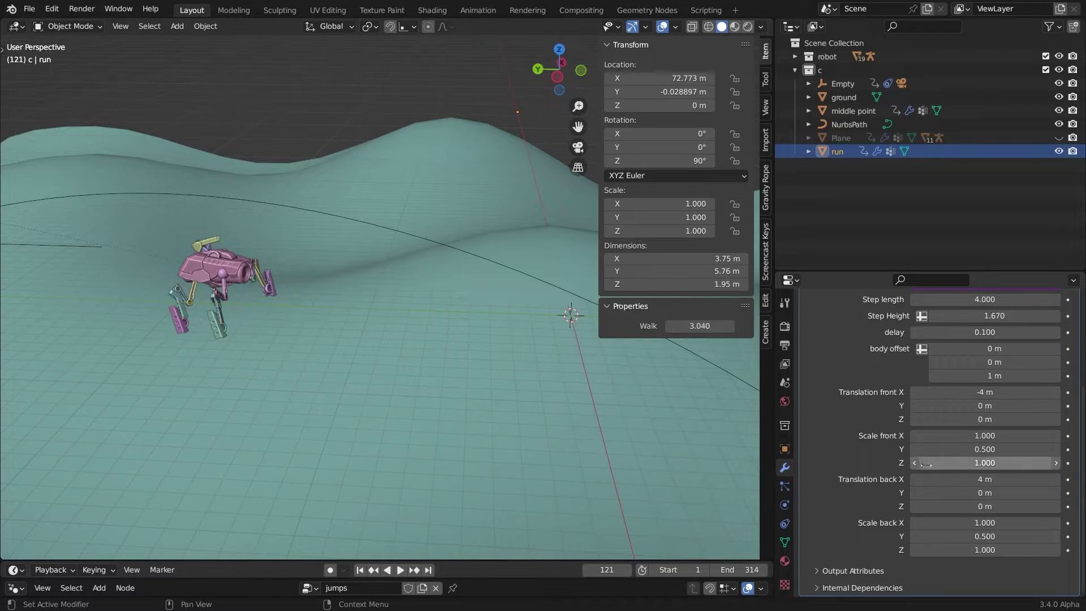
left_click_drag(973, 449, 977, 429)
key("ctrl+z")
left_click_drag(960, 536, 964, 508)
key("ctrl+z")
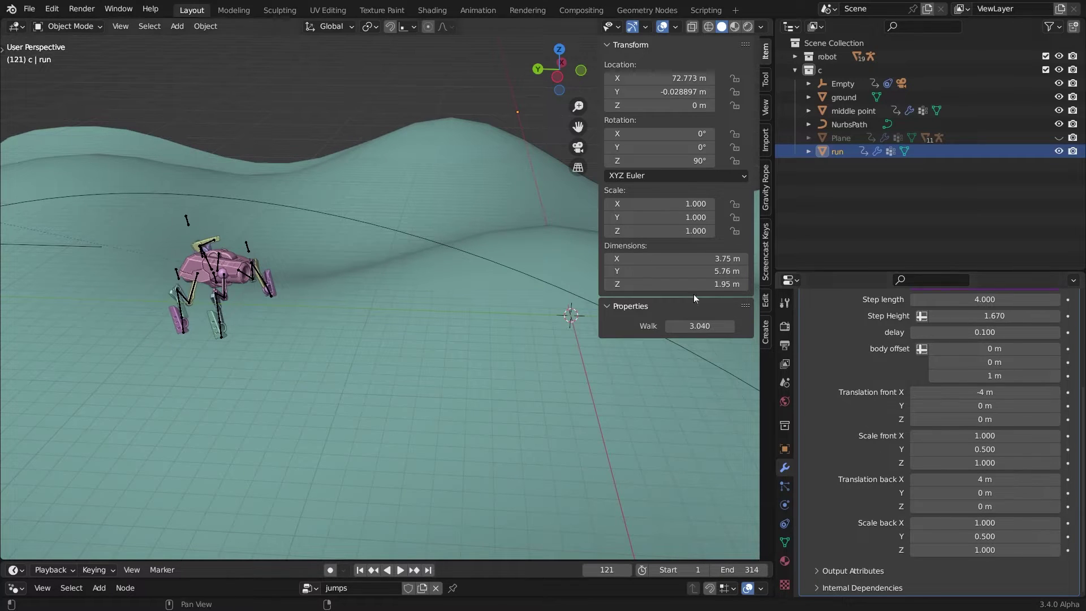
left_click(663, 27)
scroll(855, 487, "up", 5)
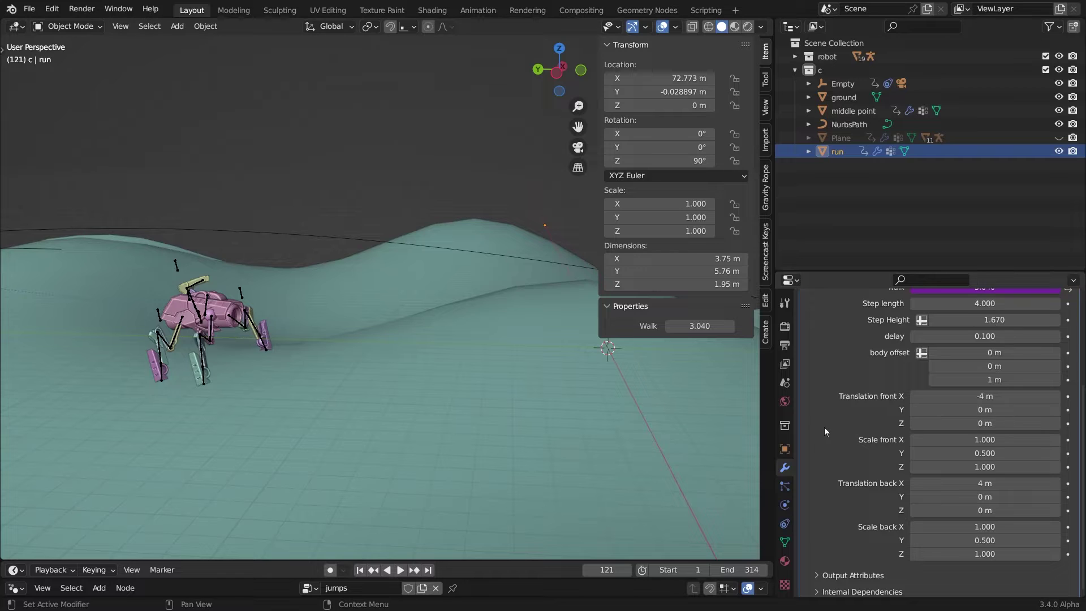
scroll(853, 423, "up", 3)
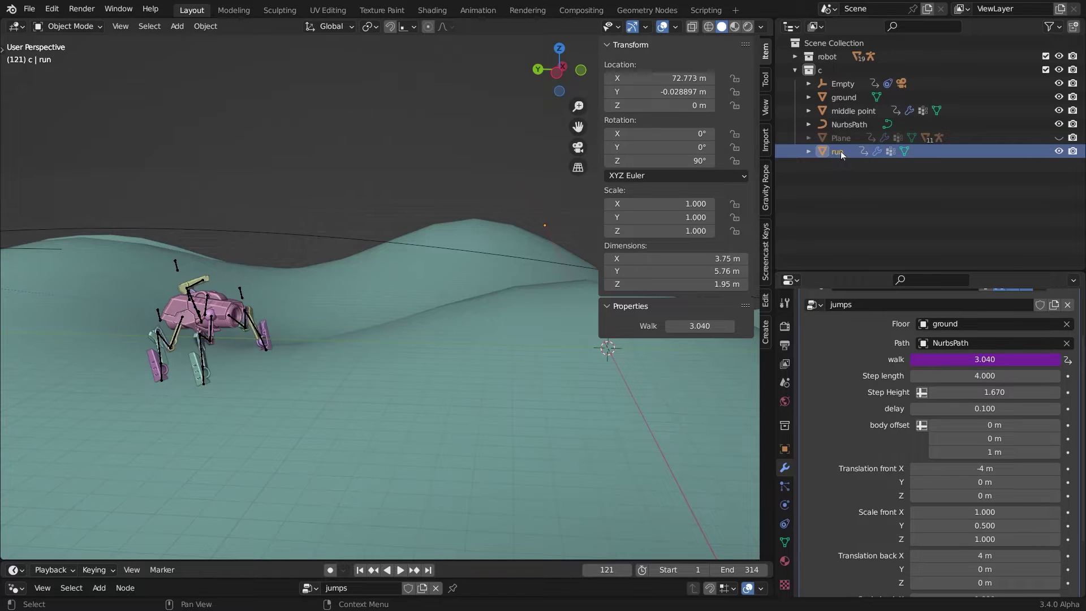
middle_click_drag(494, 211, 445, 329)
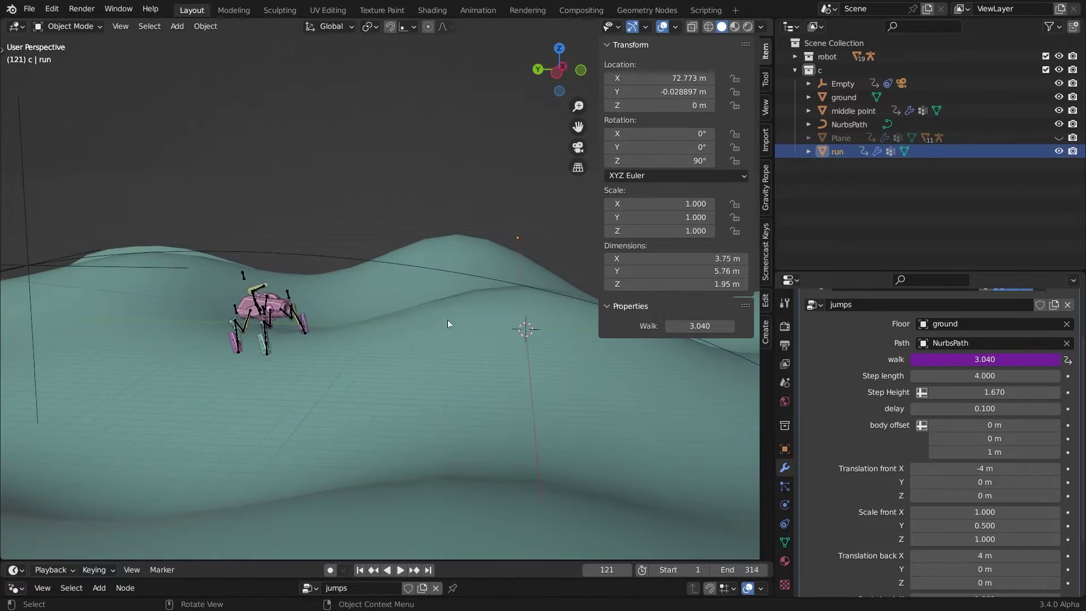
In Edit Mode, select all run vertices with X-ray on and frame the leg-target points
key("Tab")
middle_click_drag(453, 275, 447, 320)
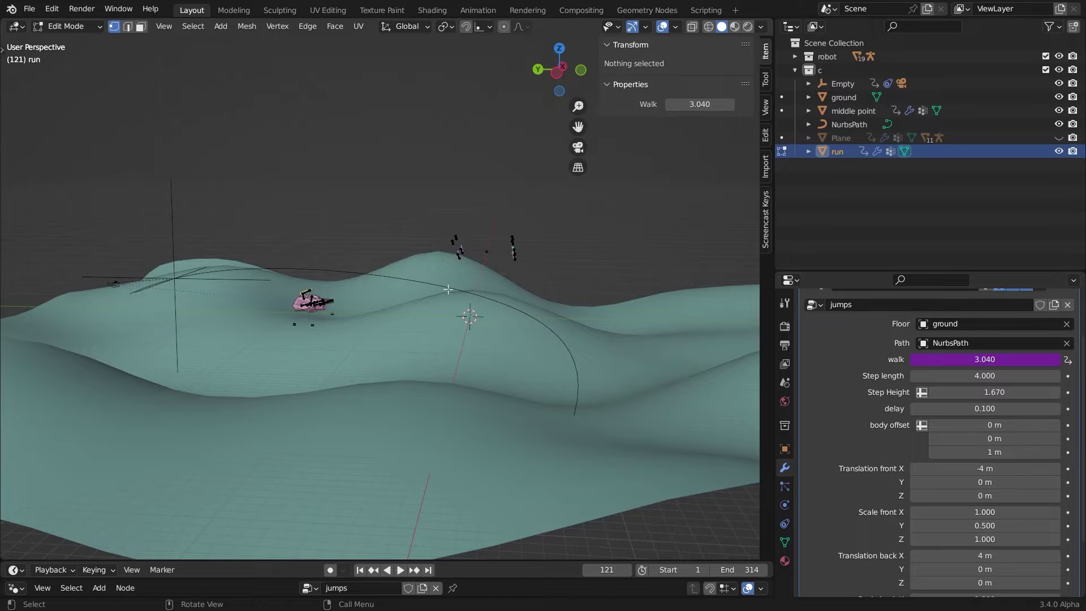
key("alt+z")
key("a")
key("KP_Decimal")
middle_click_drag(466, 135, 521, 337)
middle_click_drag(342, 243, 501, 261)
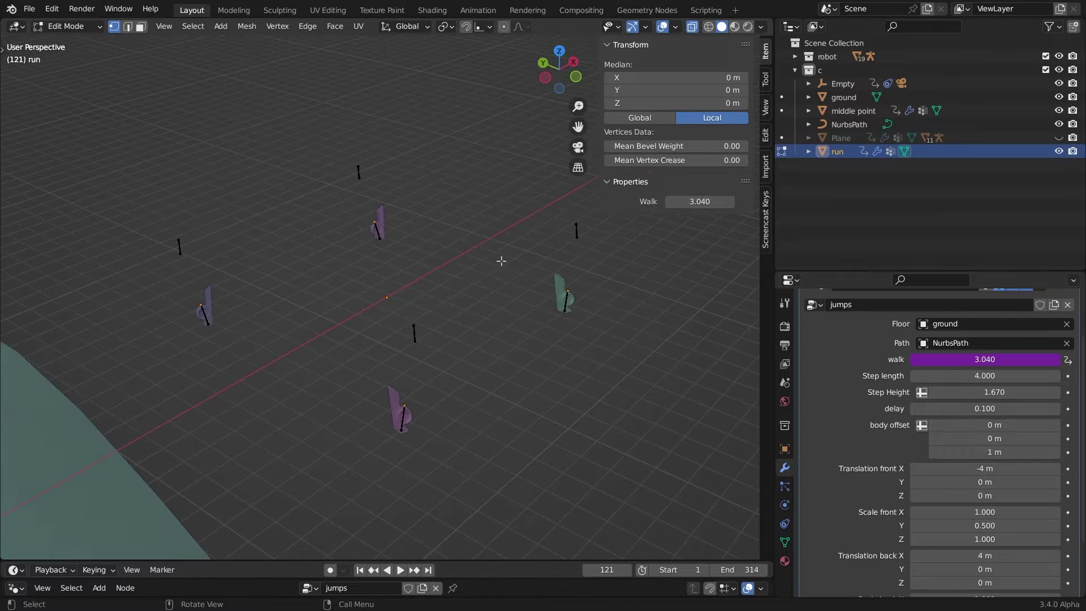
middle_click_drag(430, 238, 493, 277)
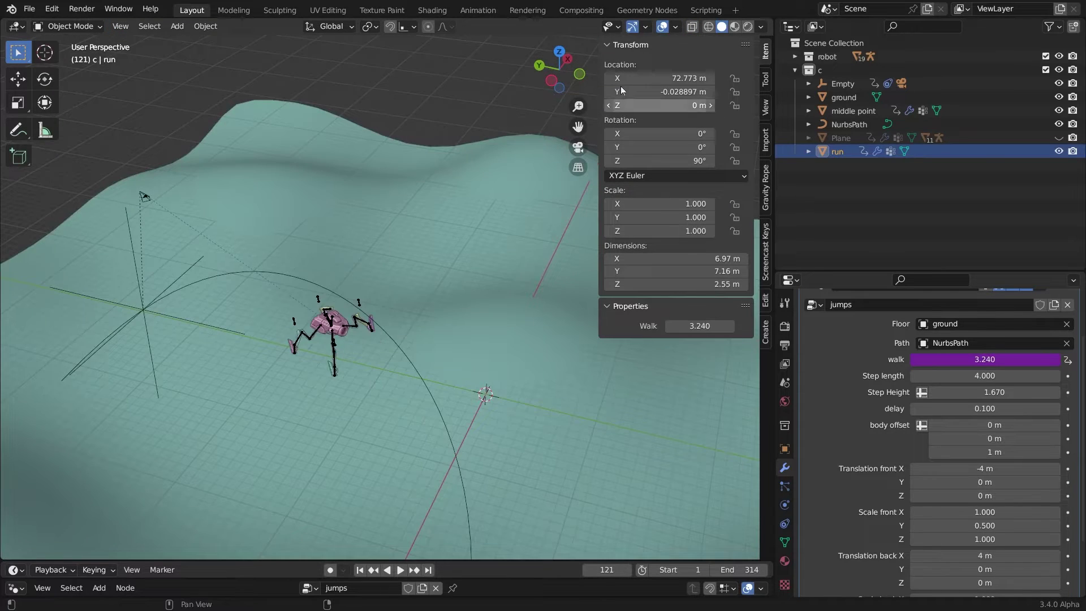
middle_click_drag(513, 170, 453, 133)
scroll(814, 317, "up", 2)
Collapse the animation modifier and select the robot collection in the Outliner
left_click(819, 324)
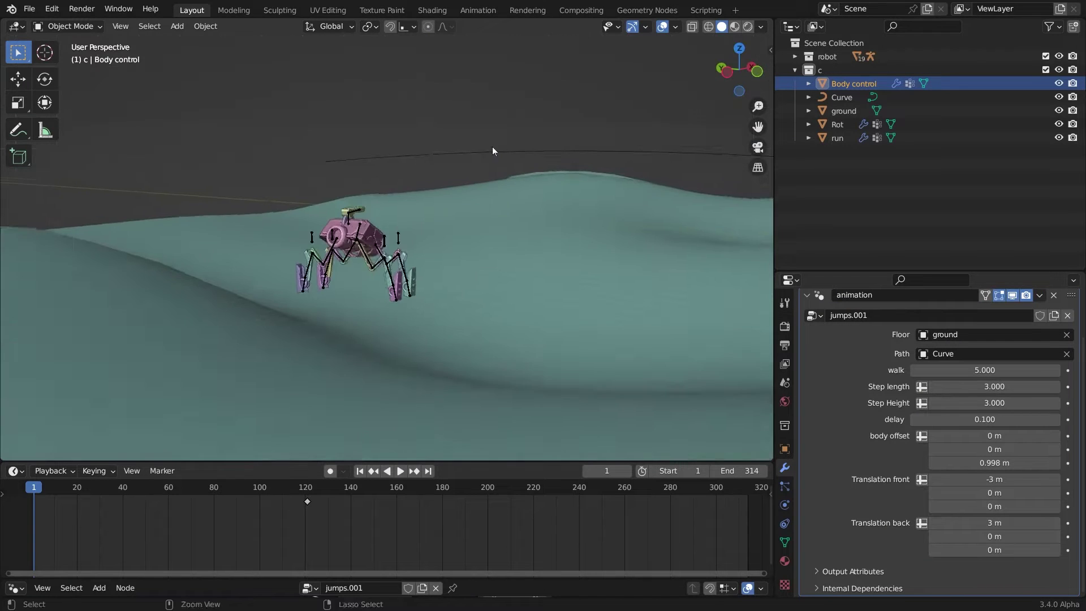
scroll(497, 147, "up", 1)
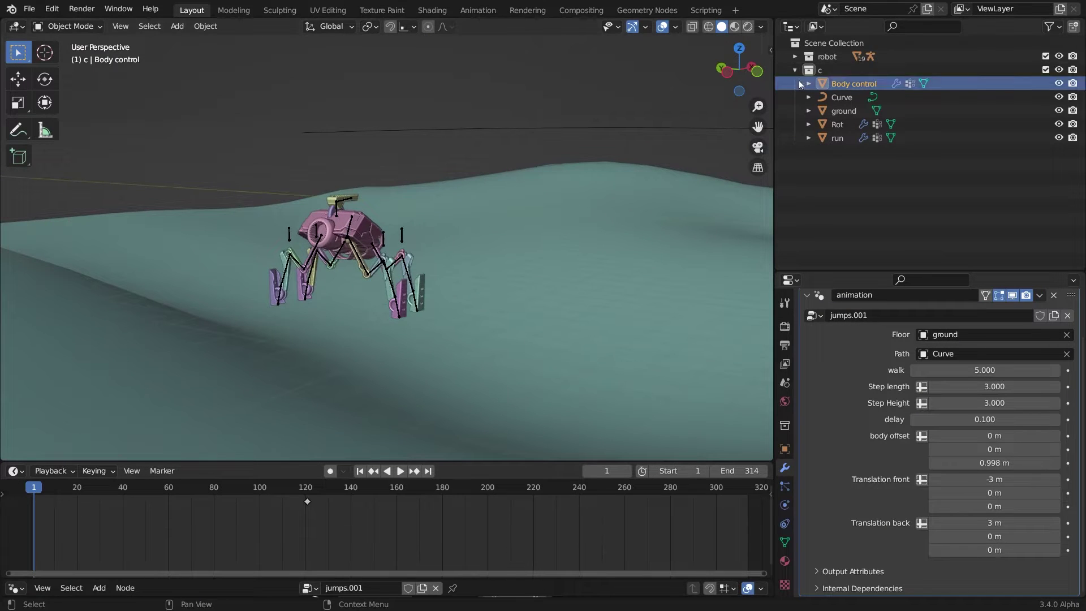
left_click(820, 57)
left_click(826, 83)
left_click(800, 54)
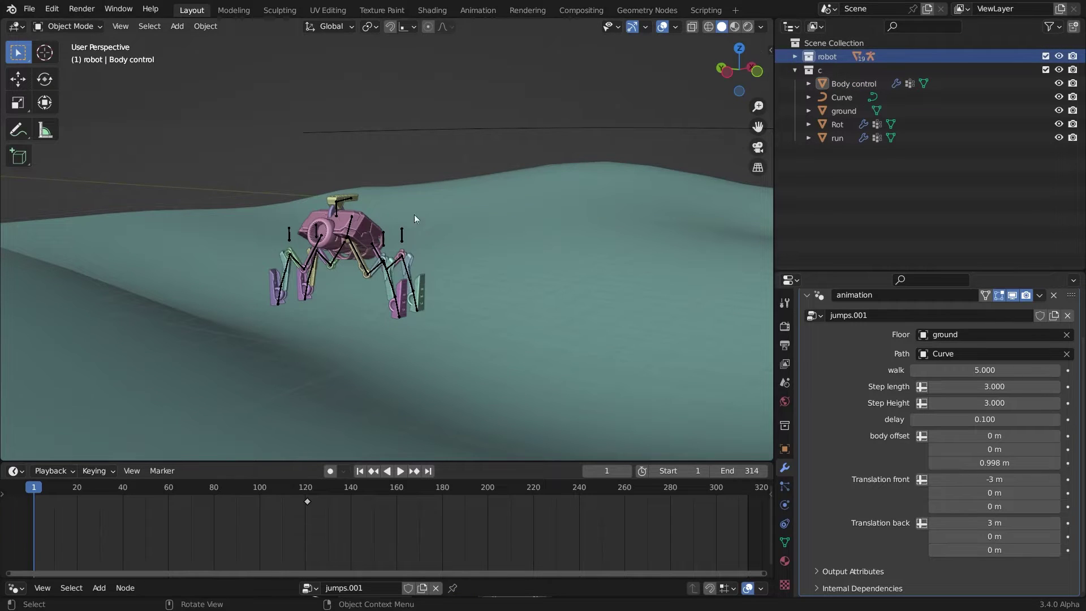
scroll(405, 204, "up", 2)
In Pose Mode, test-grab the LEG.003 and LEG.002 bones and cancel each move
left_click(375, 278)
key("ctrl+Tab")
left_click(413, 291)
key("g")
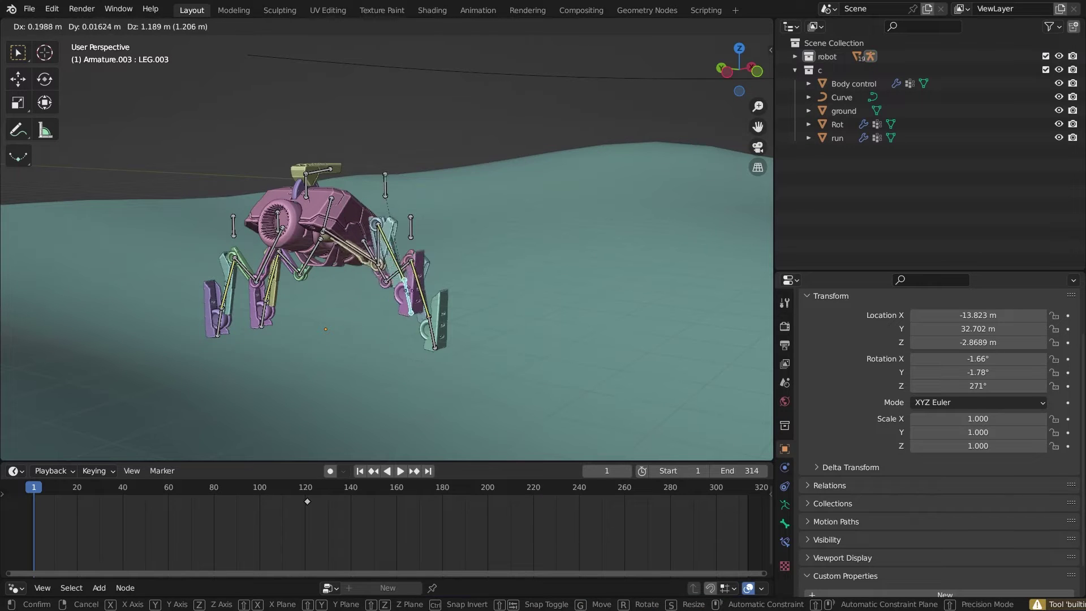
right_click(407, 325)
left_click(436, 330)
key("g")
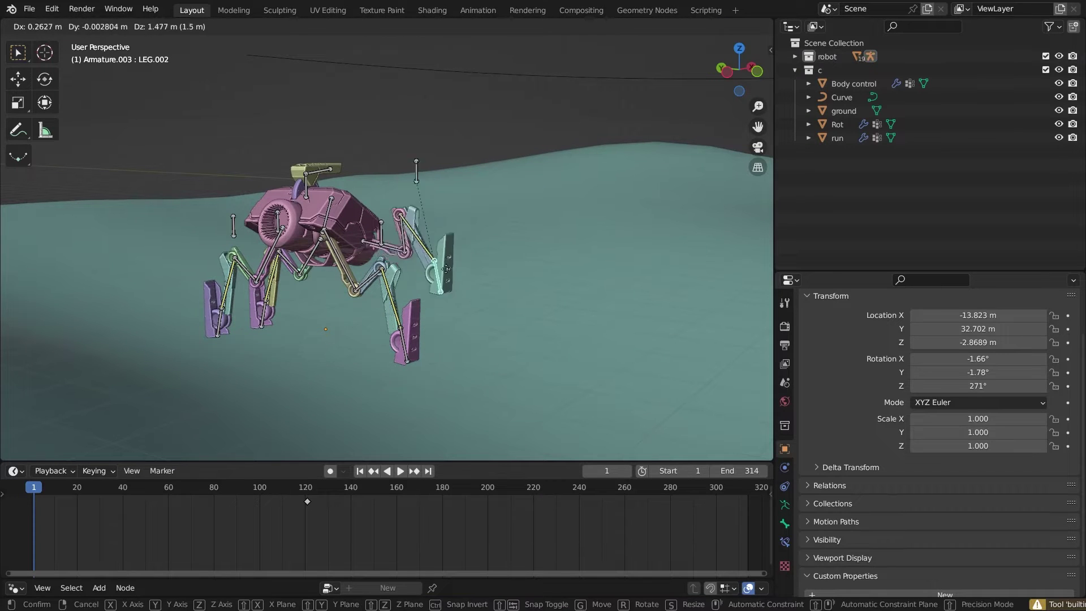
key("Escape")
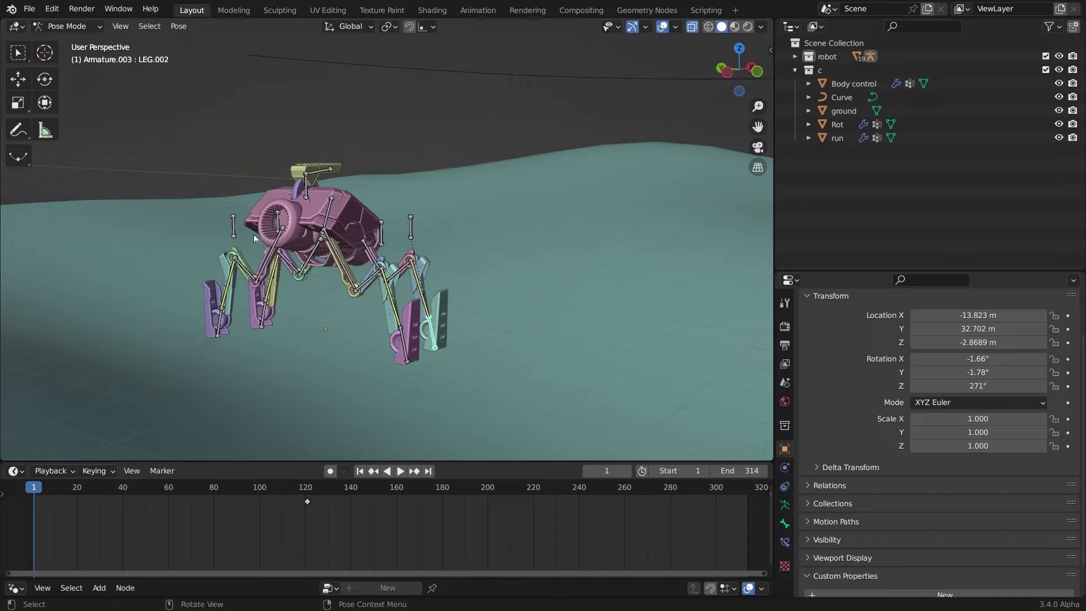
Return the armature to Object Mode and switch to the top orthographic view
left_click(78, 25)
left_click(84, 39)
key("KP_7")
scroll(522, 165, "down", 7)
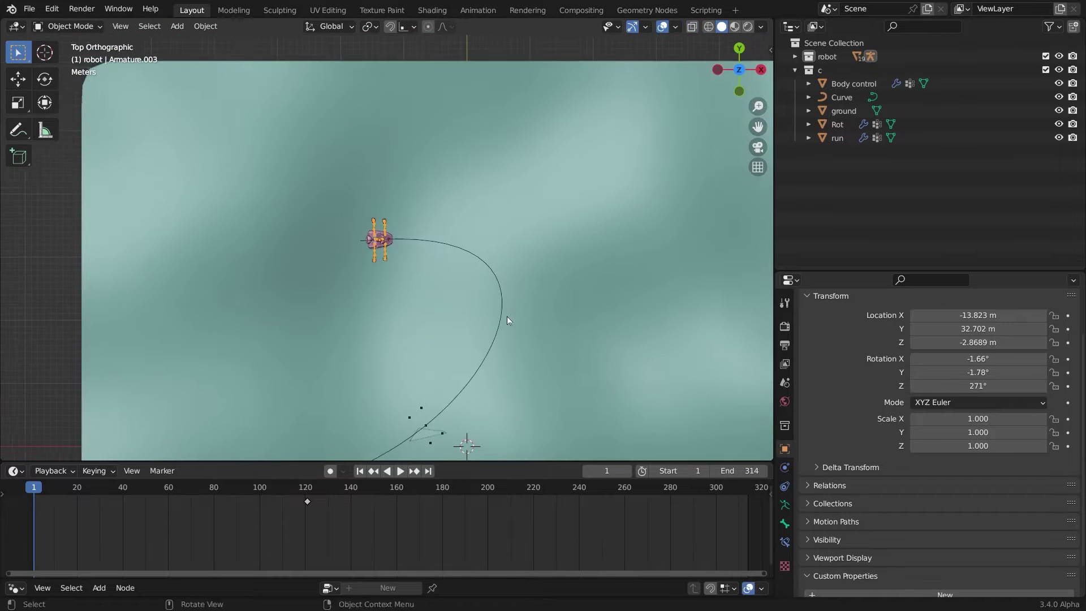
Select Body control and orbit from top view to a low perspective of ground and curve
middle_click_drag(518, 368, 518, 265, "shift")
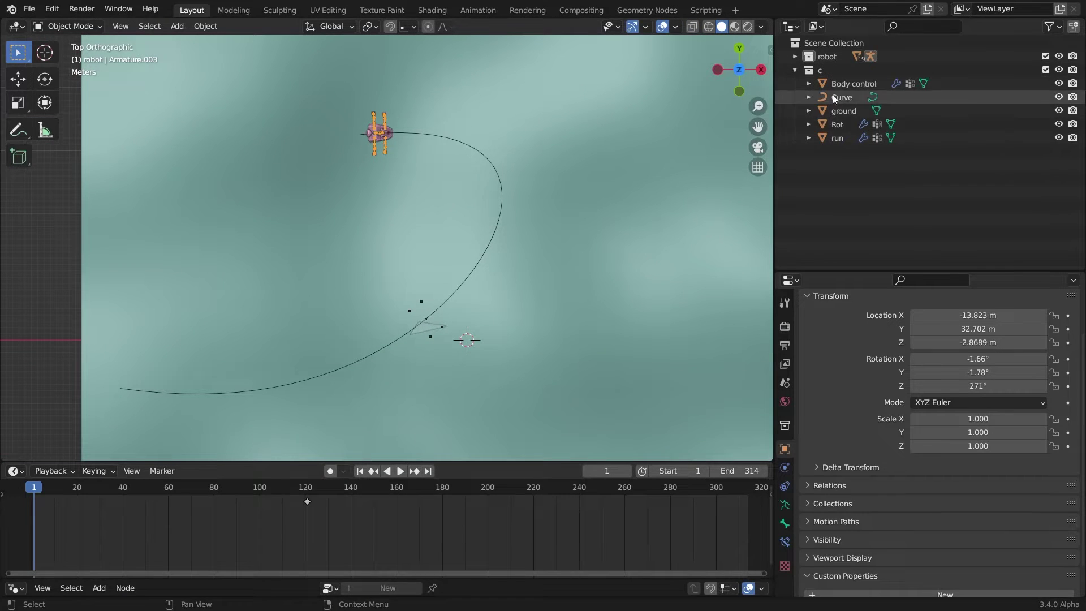
left_click(850, 84)
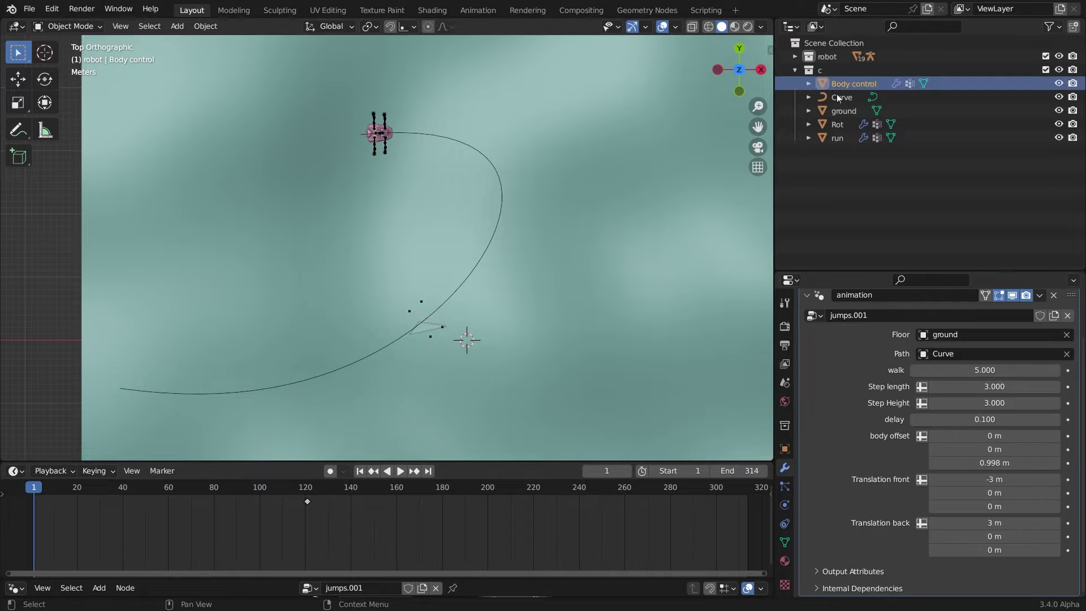
middle_click_drag(656, 185, 242, 182)
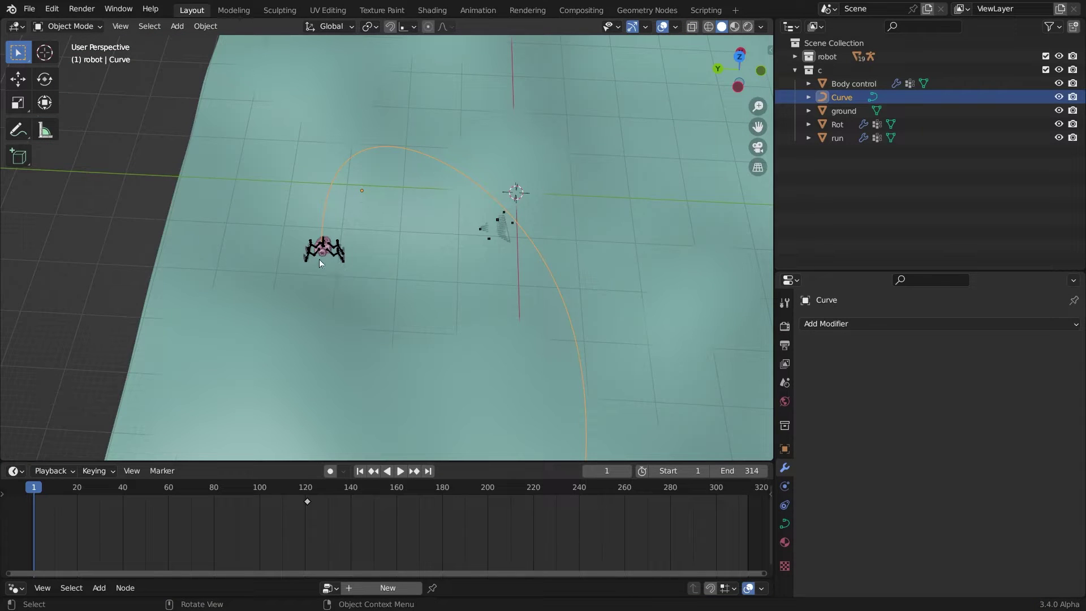
middle_click_drag(540, 194, 653, 169)
left_click(834, 111)
middle_click_drag(554, 200, 541, 182)
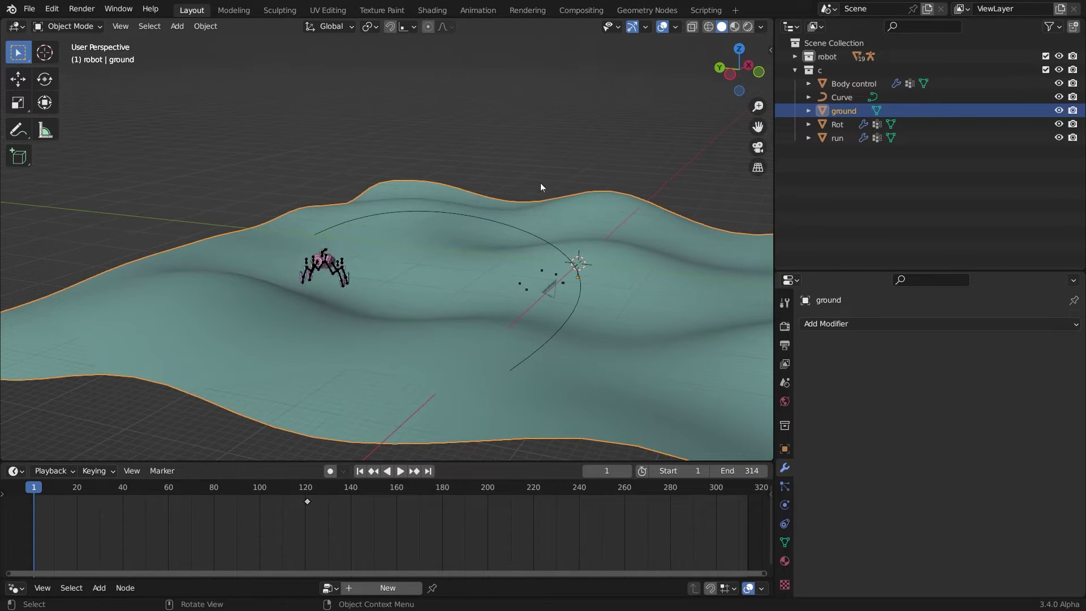
middle_click_drag(511, 233, 513, 233)
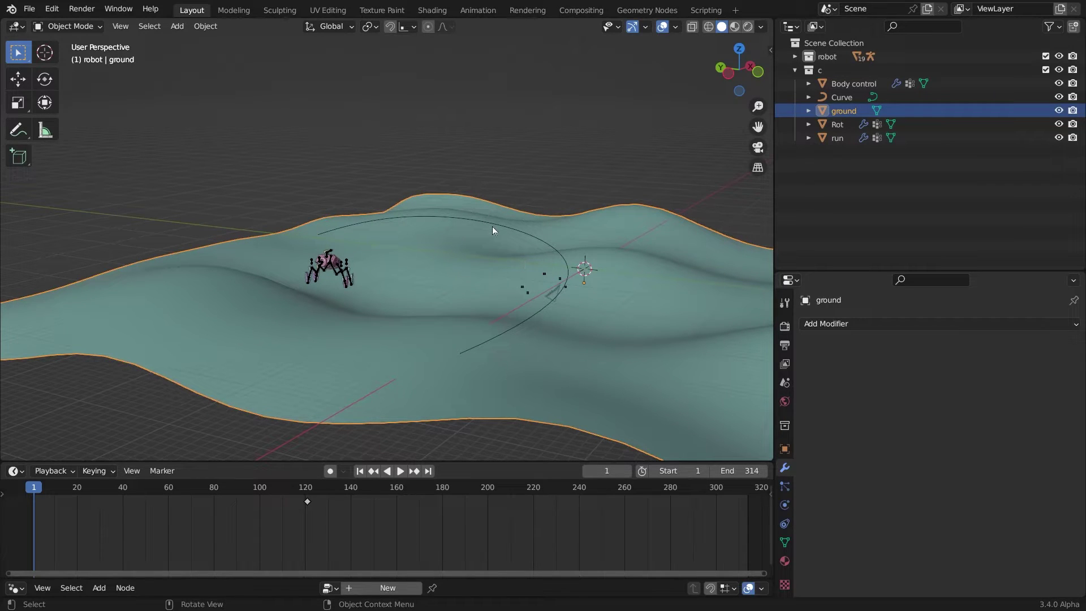
middle_click_drag(487, 199, 480, 204)
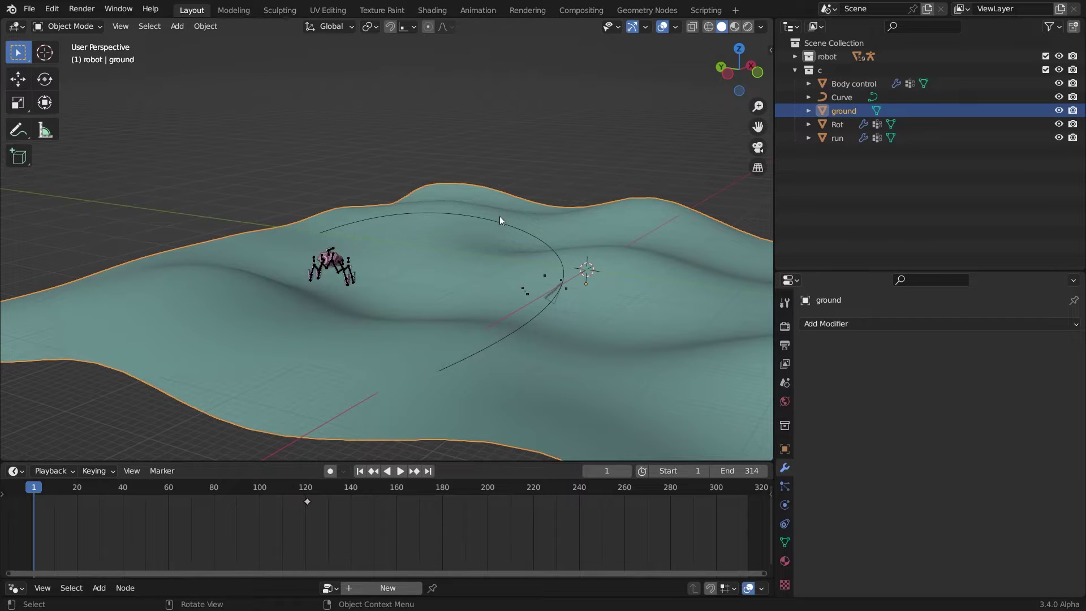
scroll(498, 216, "up", 3)
middle_click_drag(528, 174, 512, 218)
mouse_move(574, 208)
middle_mouse_down()
mouse_move(589, 216)
mouse_move(593, 200)
middle_mouse_up()
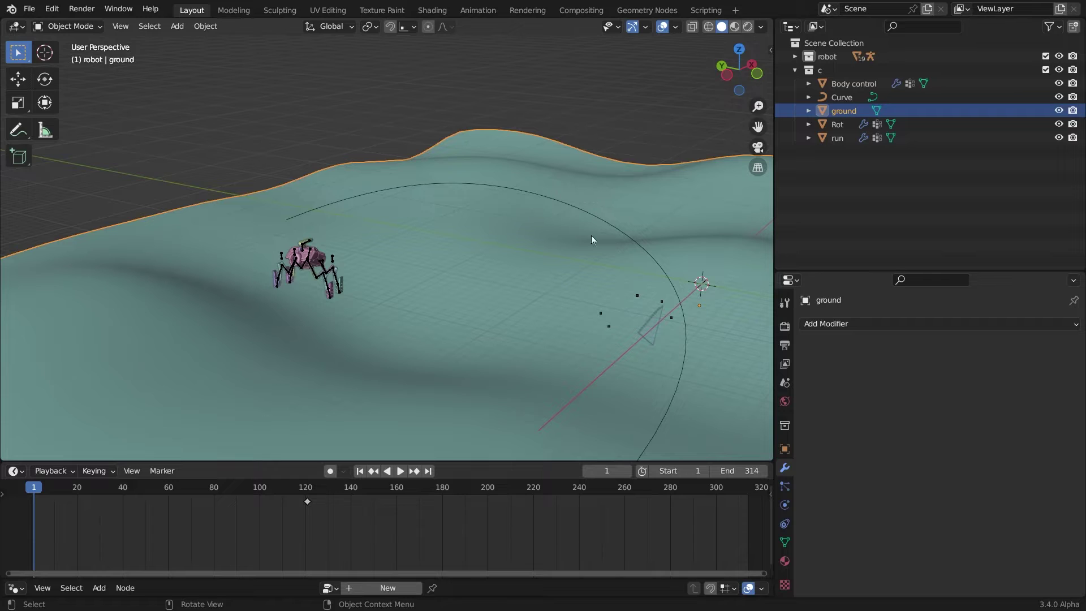
Select Rot and sketch annotation lines and arrows along the hill's slope under the curve
left_click(839, 125)
middle_click_drag(606, 229, 627, 207)
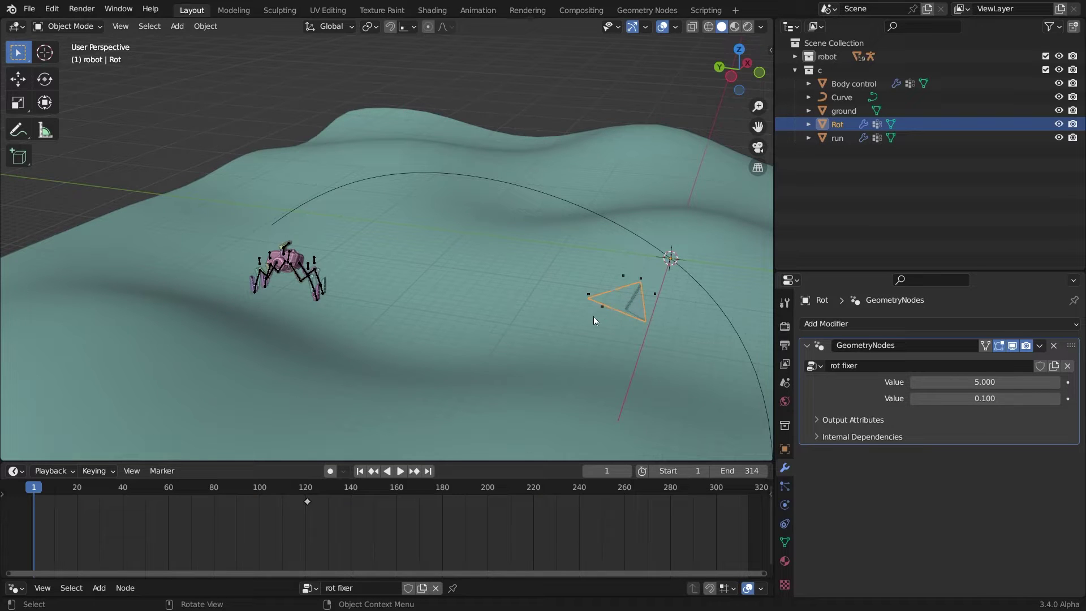
middle_click_drag(587, 198, 253, 225)
left_click(18, 130)
mouse_move(197, 321)
left_mouse_down()
mouse_move(245, 308)
mouse_move(444, 366)
left_mouse_up()
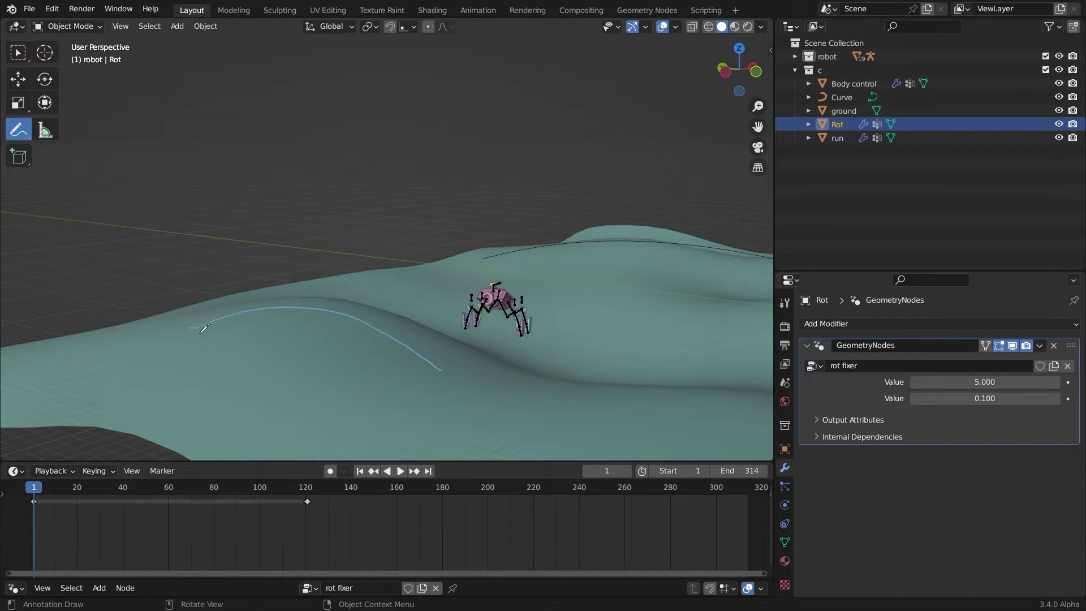
mouse_move(272, 319)
left_mouse_down()
mouse_move(308, 317)
mouse_move(384, 347)
left_mouse_up()
left_click_drag(408, 352, 446, 381)
left_click_drag(197, 277, 447, 301)
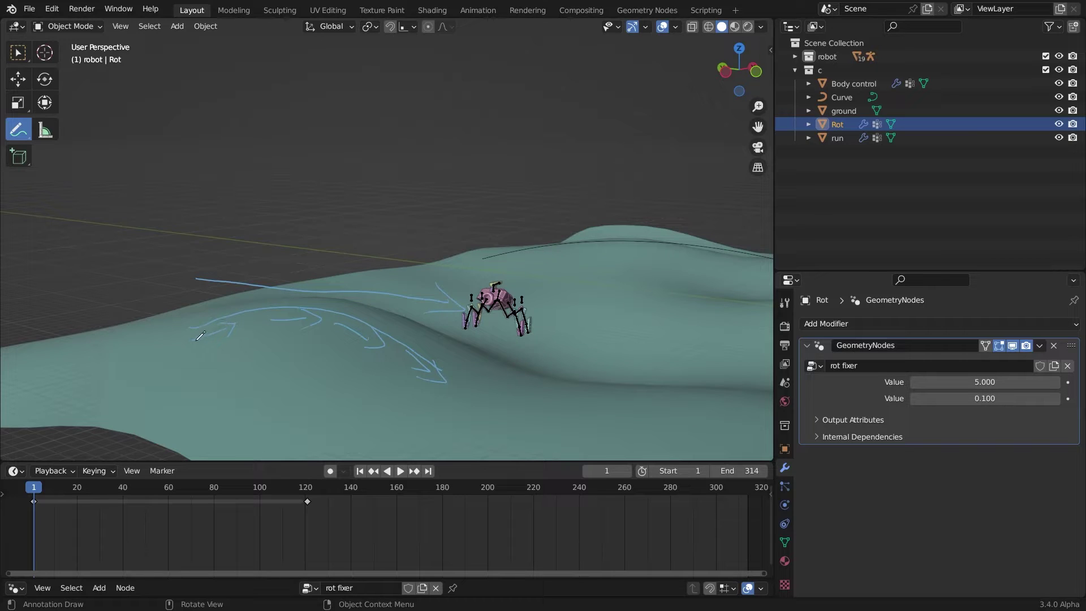
mouse_move(338, 311)
left_mouse_down()
mouse_move(439, 364)
mouse_move(596, 408)
left_mouse_up()
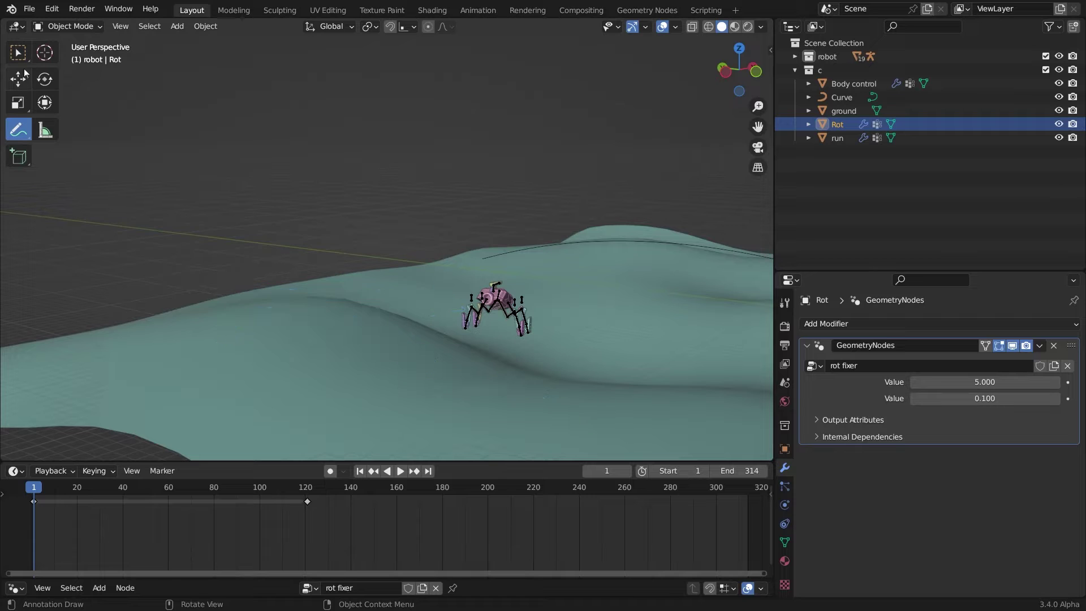
Select the run object and drag walk up to 5.920, then lower it again
left_click(11, 58)
mouse_move(537, 219)
middle_mouse_down()
mouse_move(552, 262)
mouse_move(475, 255)
mouse_move(650, 198)
middle_mouse_up()
left_click(838, 138)
middle_click_drag(517, 243, 677, 311)
left_click_drag(945, 417, 855, 417)
left_click_drag(856, 418, 853, 419)
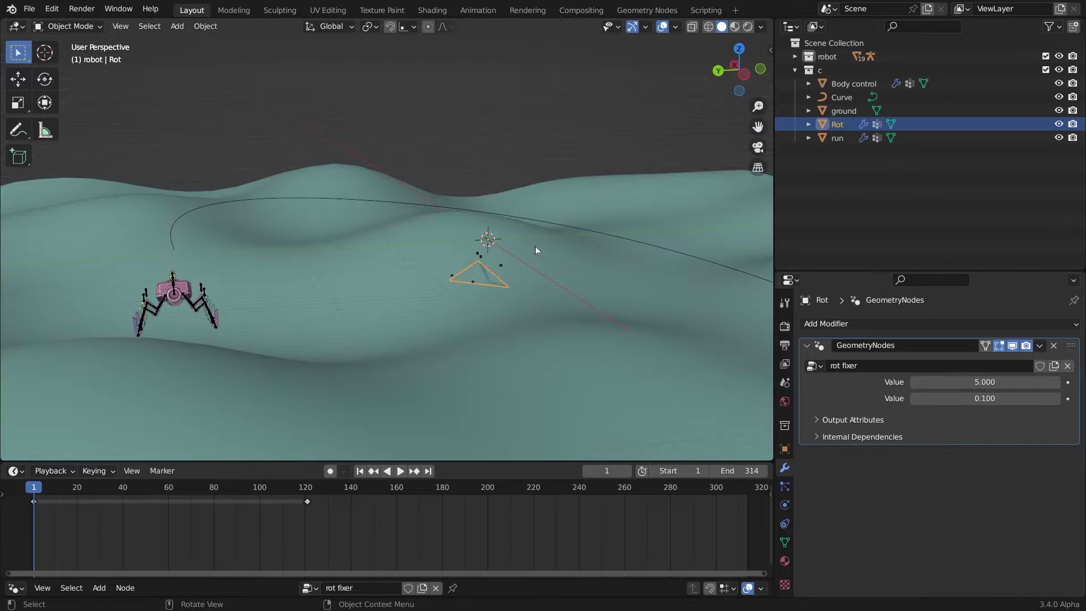
middle_click_drag(536, 246, 451, 220)
Select Armature.003 and, in top view, move it onto the curve
left_click(229, 258)
left_click(231, 259)
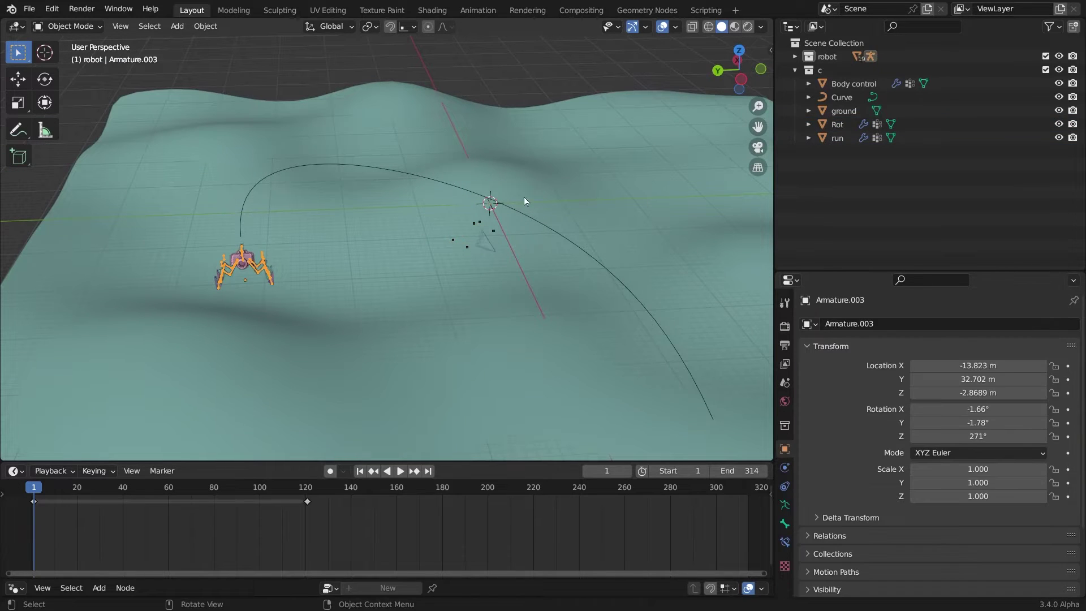
left_click(739, 50)
scroll(484, 206, "down", 5)
scroll(442, 179, "up", 3)
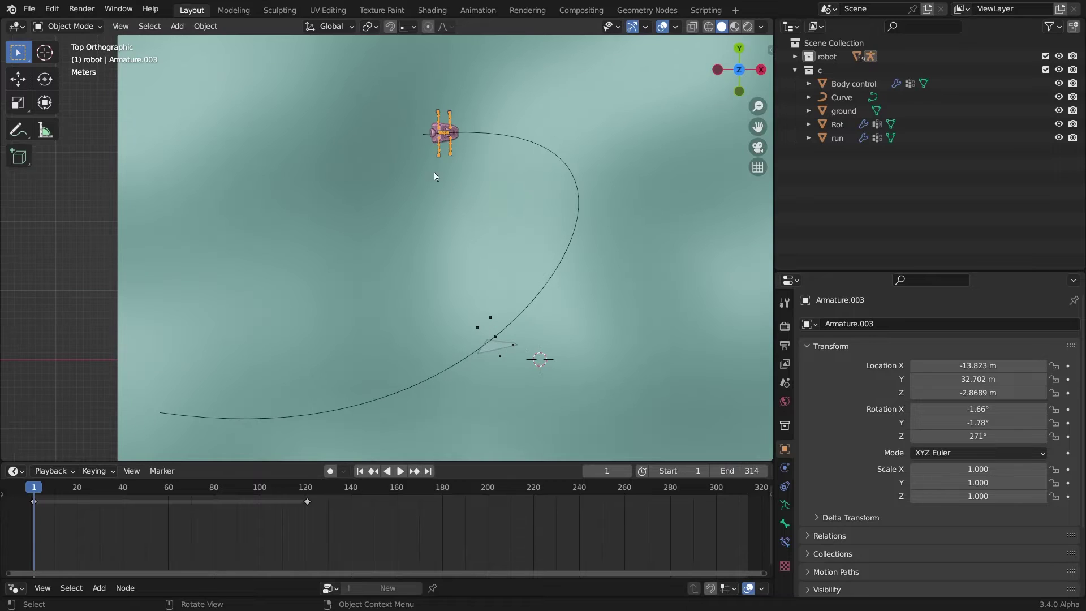
key("g")
left_click(506, 417)
scroll(494, 324, "up", 2)
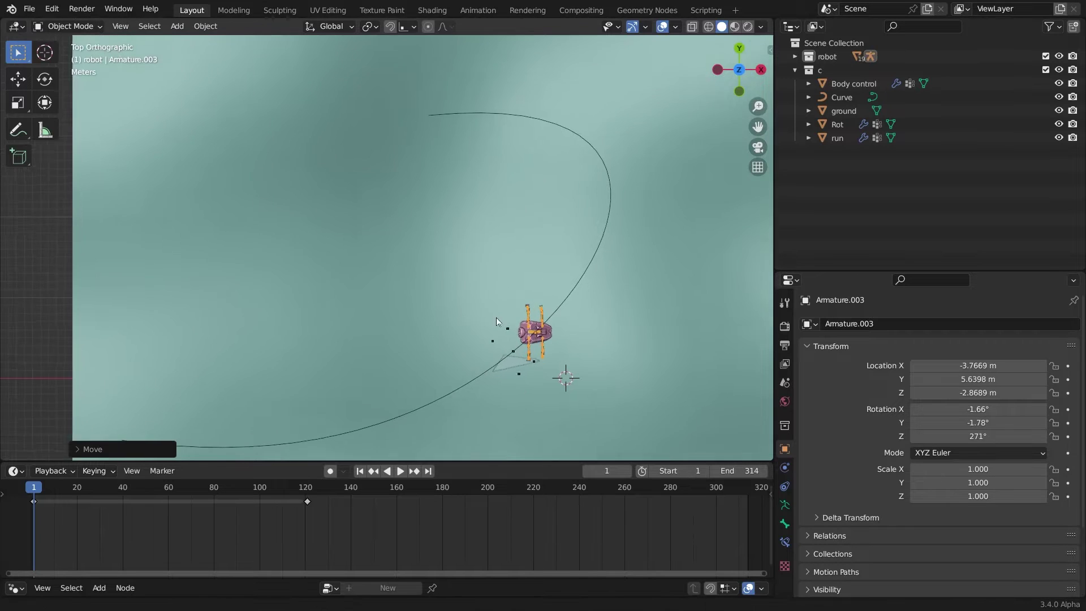
middle_click_drag(507, 303, 408, 208, "shift")
scroll(409, 207, "up", 2)
Rotate and reposition the armature until it faces about 127° along the curve
key("r")
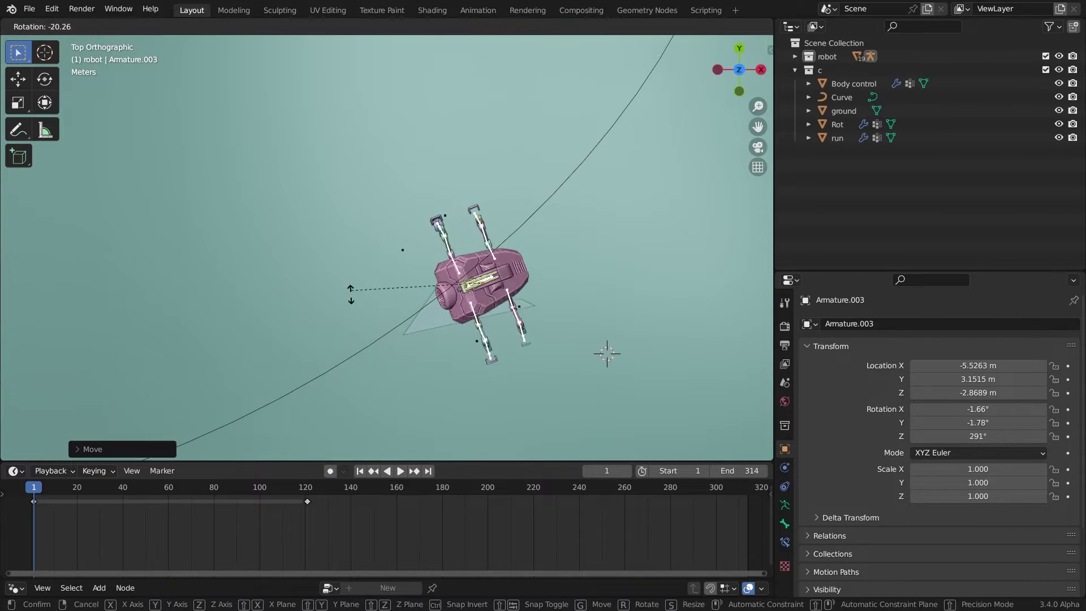
left_click(351, 325)
key("g")
left_click(322, 328)
middle_click_drag(444, 296, 387, 192)
key("KP_7")
key("r")
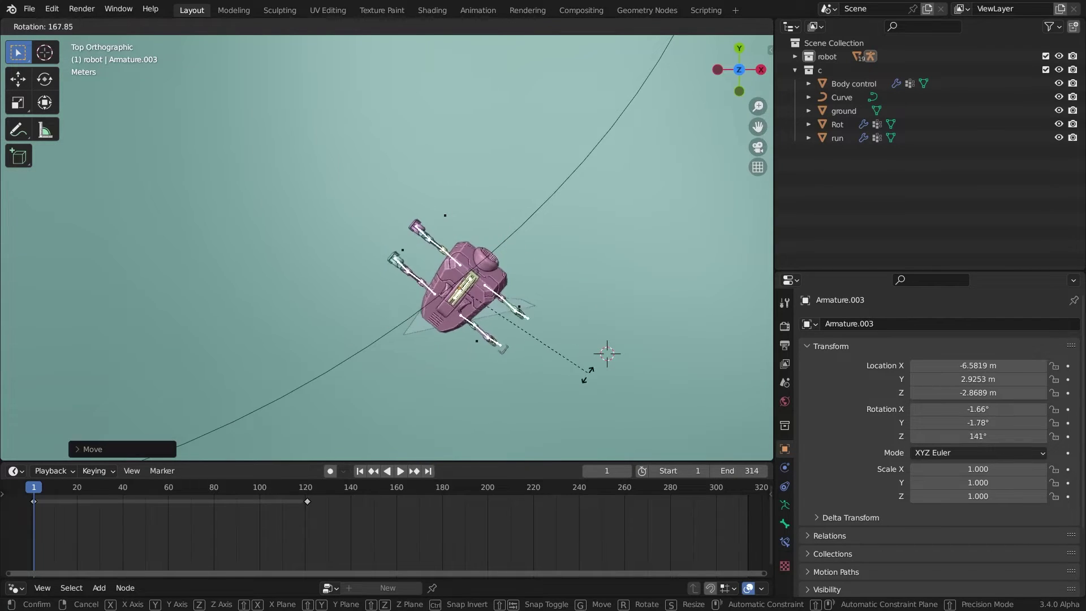
left_click(569, 405)
Raise the armature slightly above the ground with a Z-constrained move
middle_click_drag(493, 340, 464, 125)
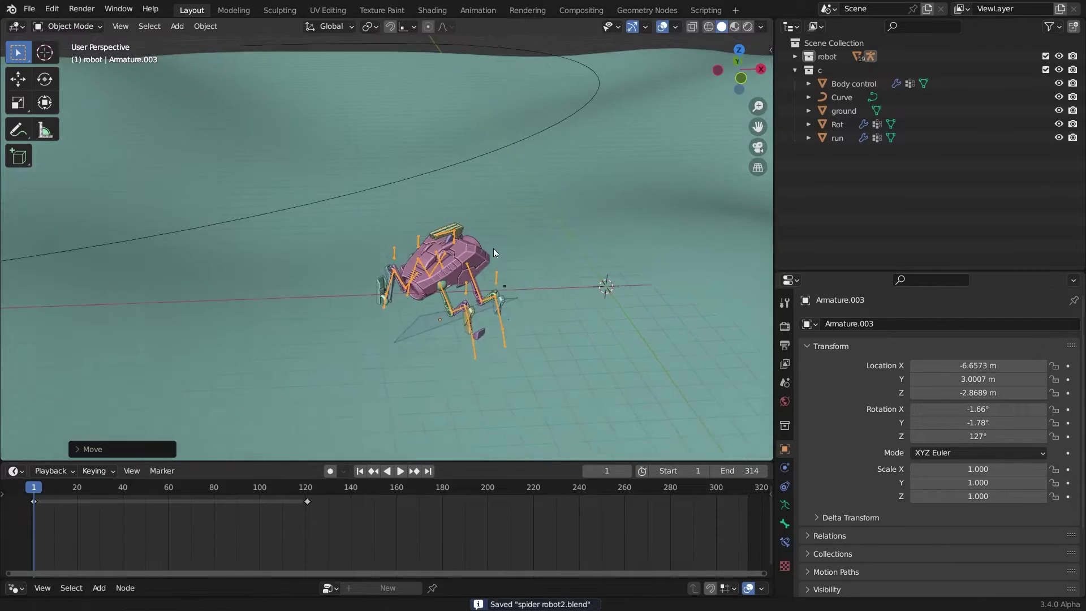
scroll(477, 199, "up", 4)
mouse_move(454, 179)
middle_mouse_down("shift")
mouse_move(466, 252)
mouse_move(525, 201)
mouse_move(531, 236)
mouse_move(518, 283)
mouse_move(463, 270)
mouse_move(475, 203)
middle_mouse_up("shift")
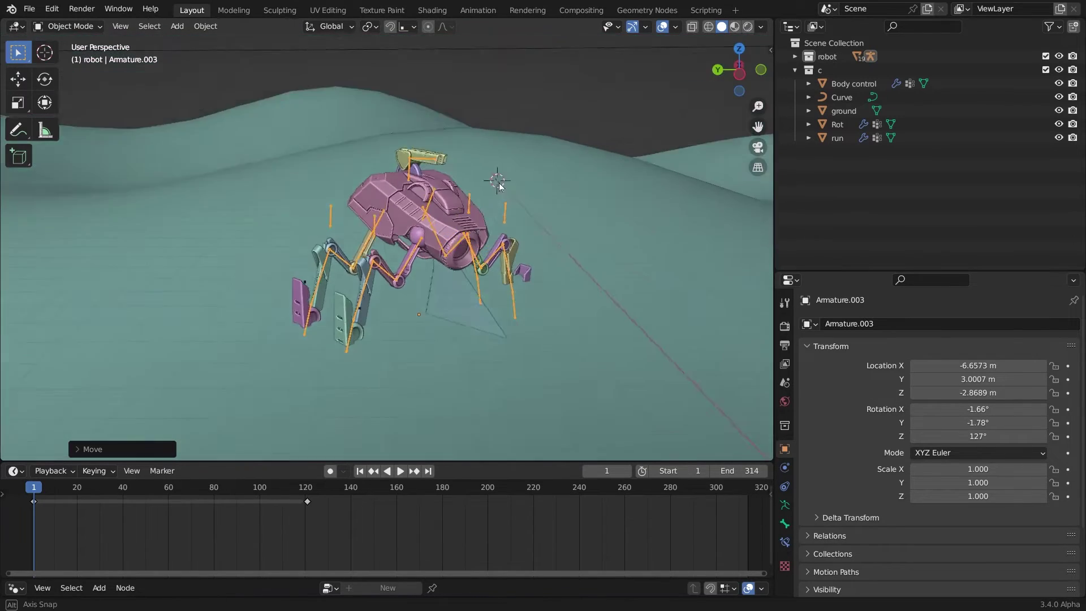
key("g")
key("z")
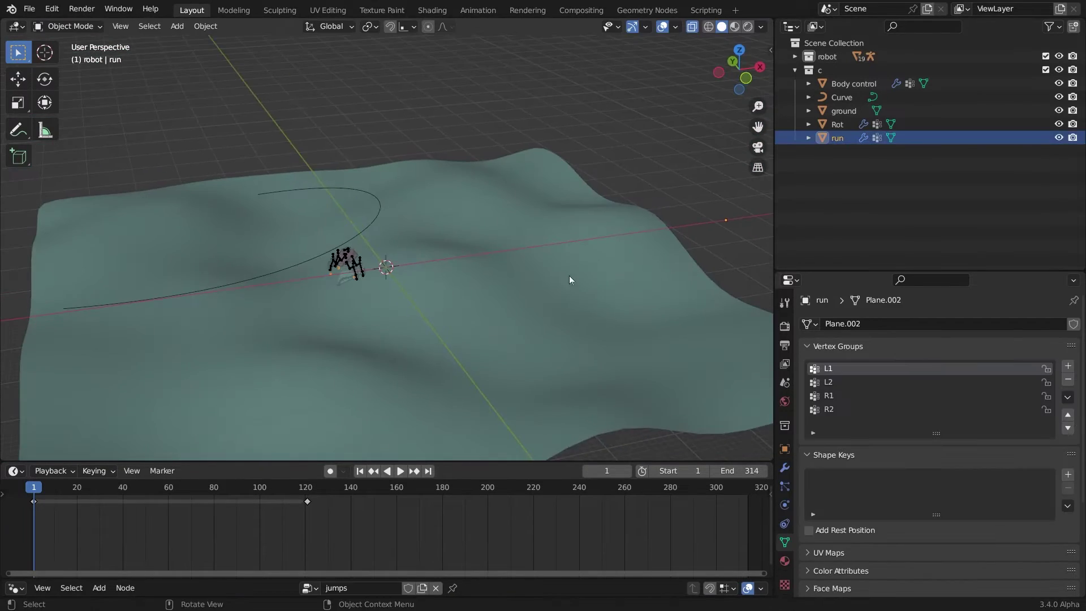
middle_click_drag(569, 276, 543, 216)
scroll(450, 273, "up", 2)
scroll(541, 240, "down", 4)
key("Tab")
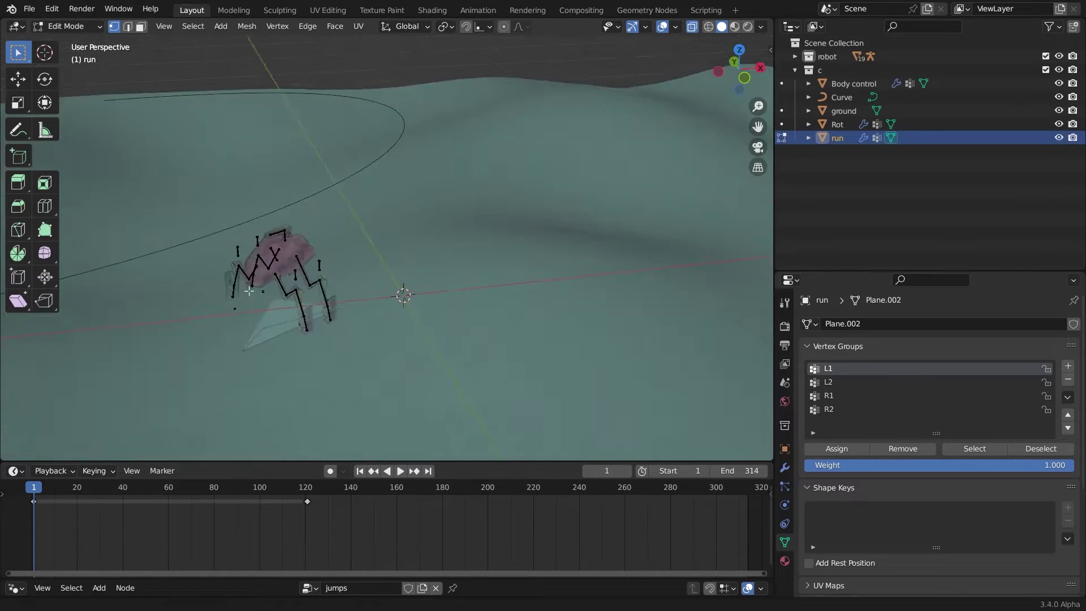
Select vertex group L2's foot vertices, then make R2 active and pick another foot vertex
middle_click_drag(249, 291, 447, 223, "shift")
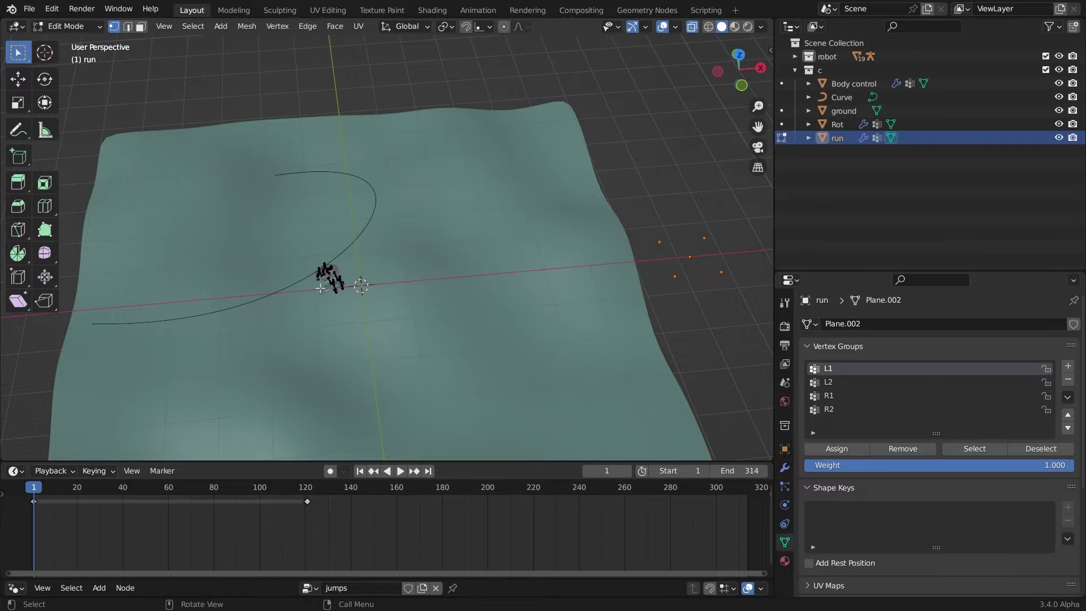
middle_click_drag(320, 287, 523, 277)
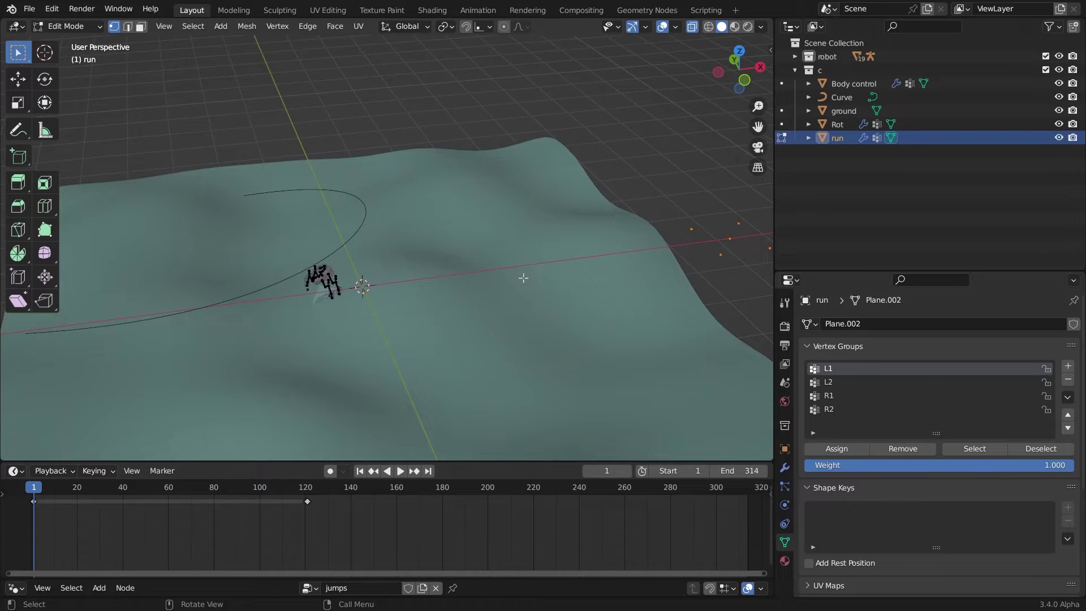
middle_click_drag(716, 238, 659, 274)
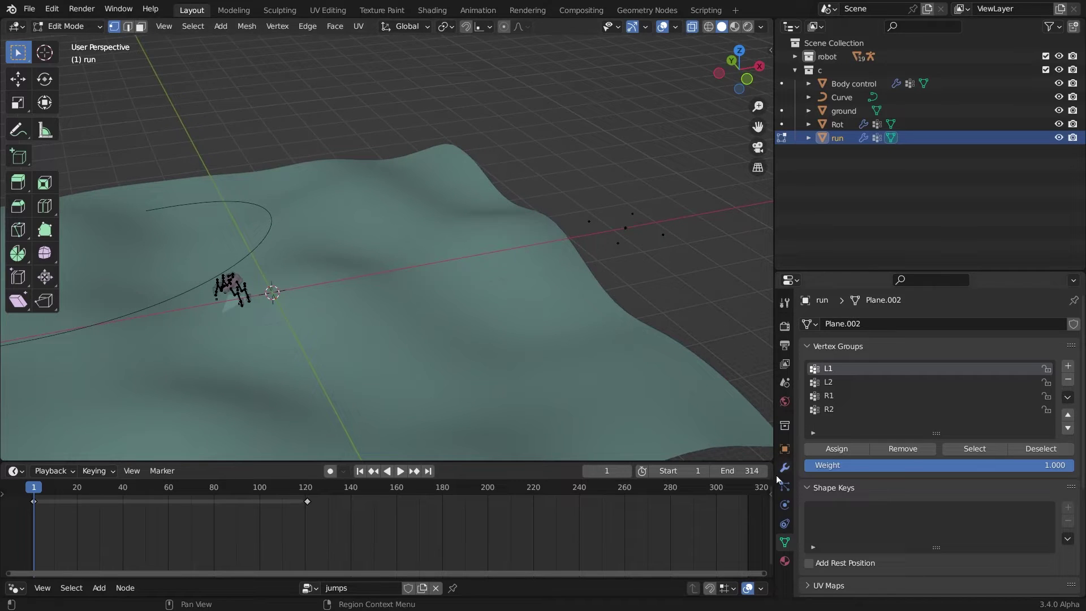
left_click(841, 383)
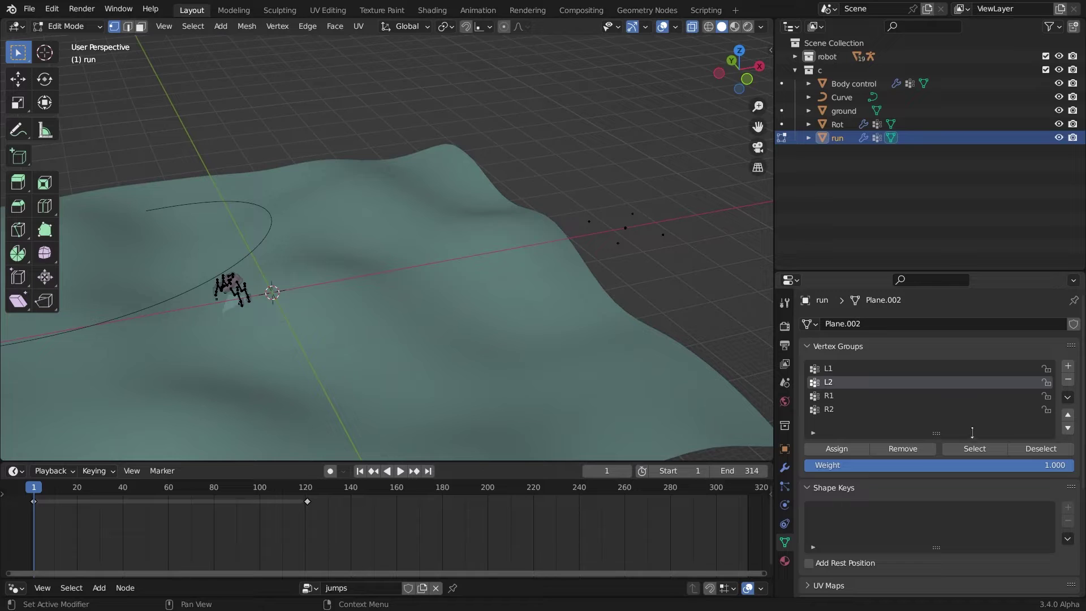
left_click(977, 450)
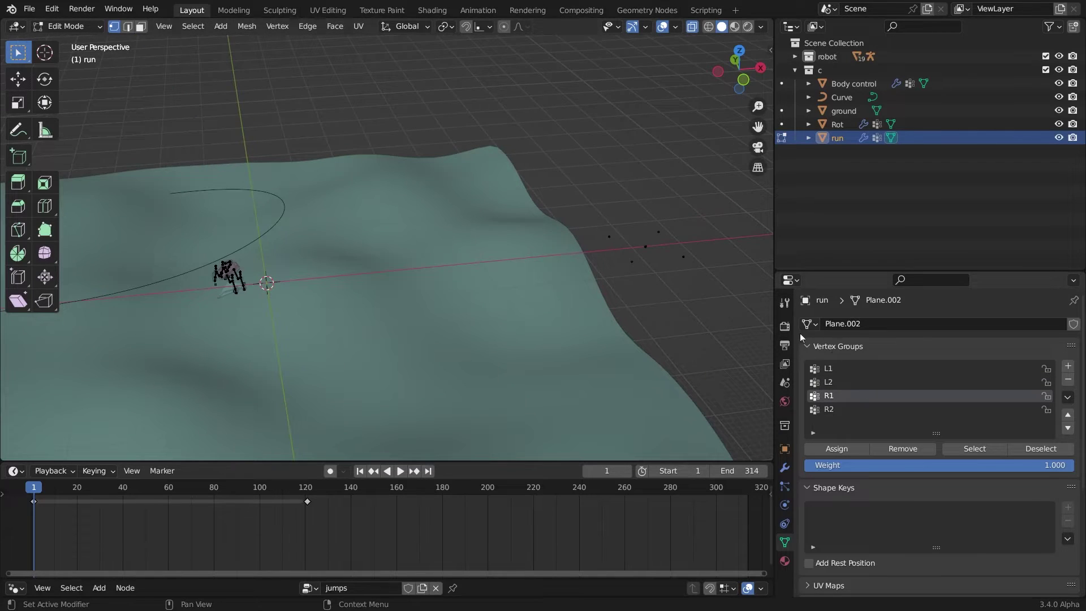
left_click(828, 409)
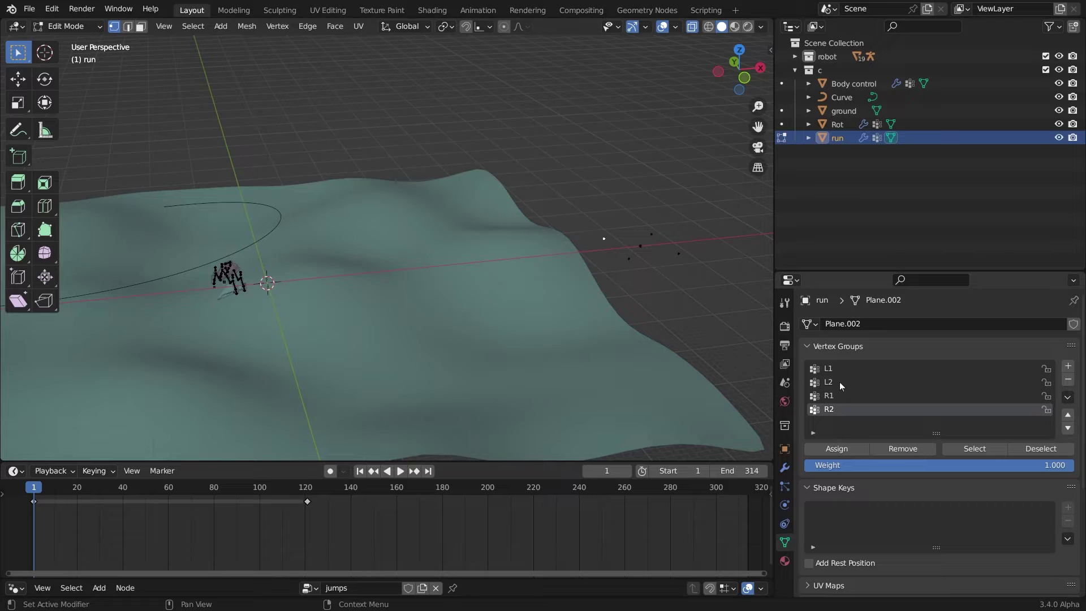
left_click(653, 228)
Return to Object Mode, select the robot armature and enter Pose Mode
key("Tab")
middle_click_drag(362, 229, 472, 233, "shift")
scroll(447, 275, "up", 10)
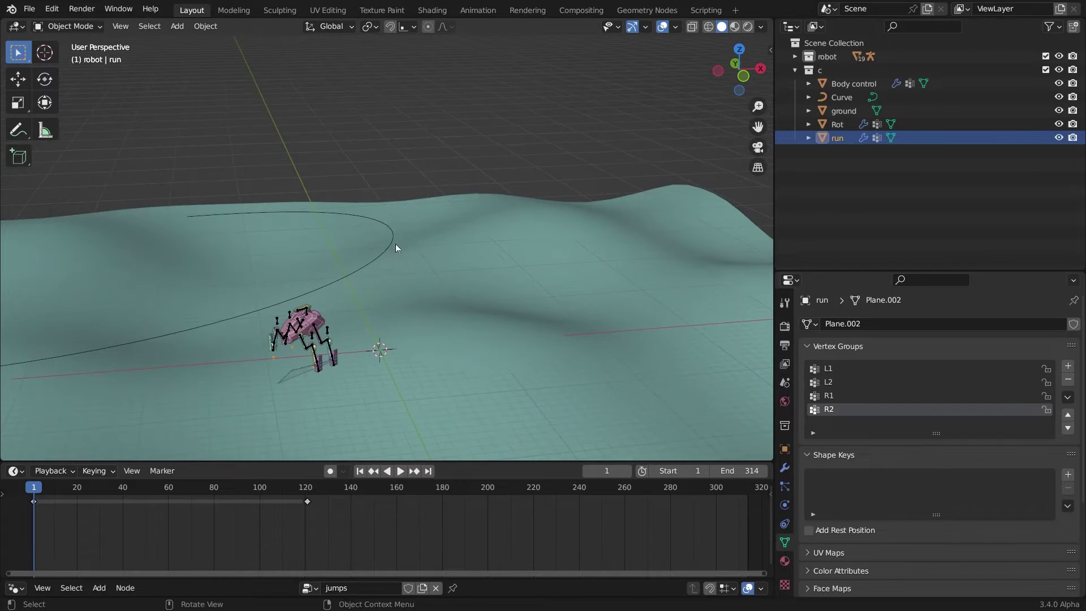
scroll(460, 163, "up", 2)
left_click(465, 191)
middle_click_drag(465, 195, 468, 175)
scroll(467, 210, "down", 2)
middle_click_drag(466, 212, 667, 348)
key("ctrl+Tab")
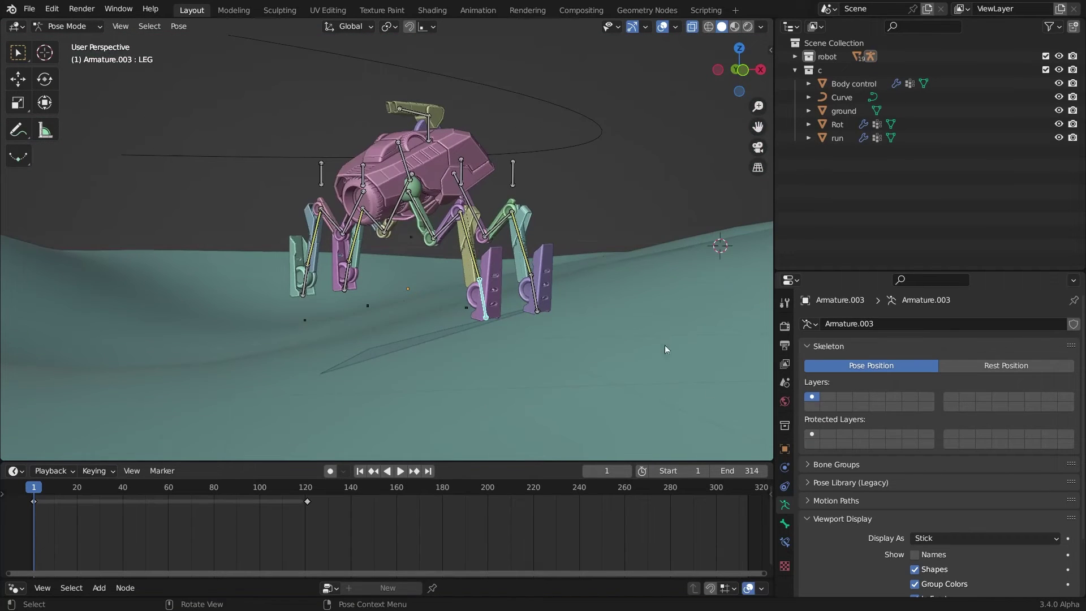
Add a Copy Location constraint to the LEG bone targeting the run object
left_click(786, 544)
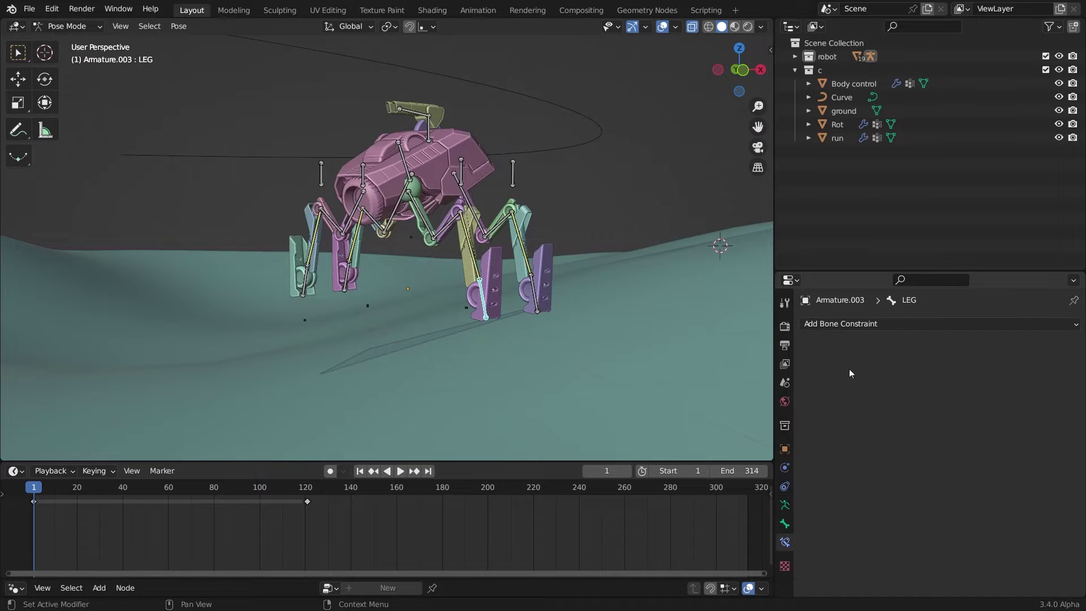
left_click(843, 326)
left_click(832, 354)
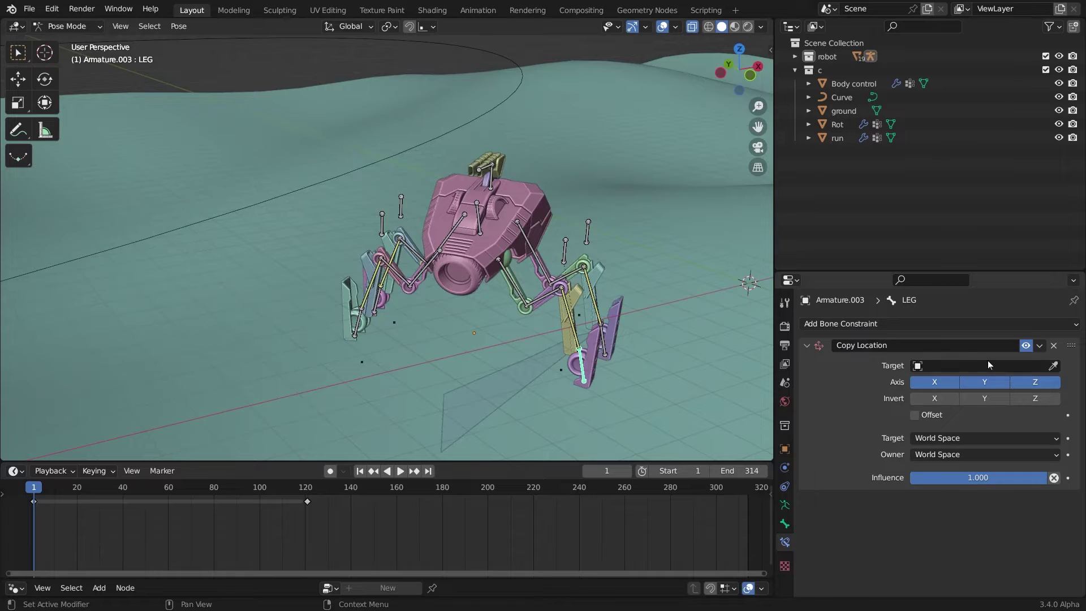
left_click(1054, 366)
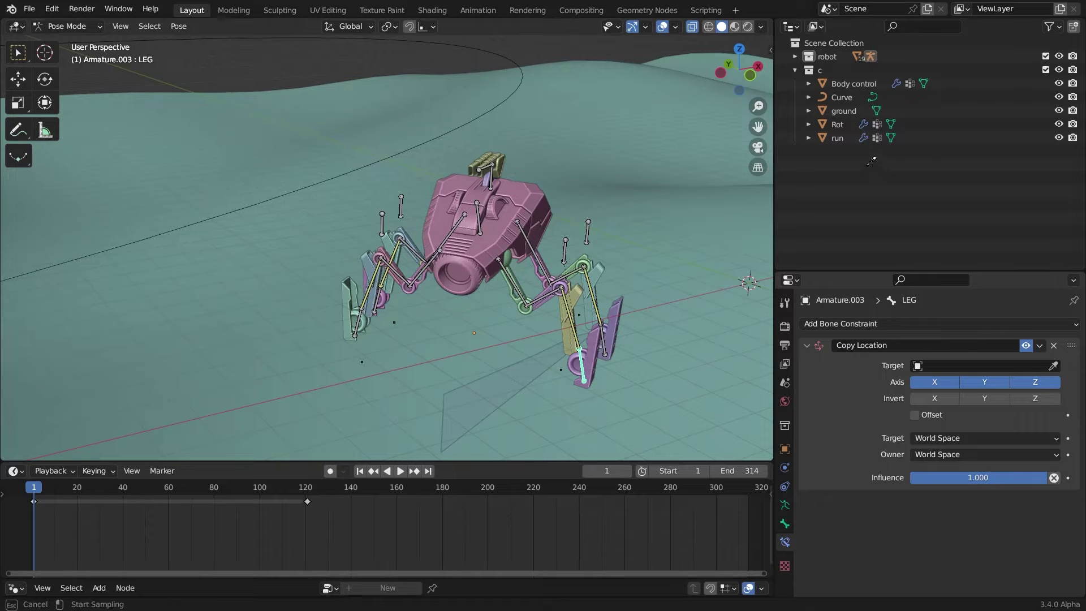
left_click(838, 138)
middle_click_drag(495, 326, 469, 306)
Set the constraint's vertex group, trying L1 and L2 before settling on R1
left_click(961, 382)
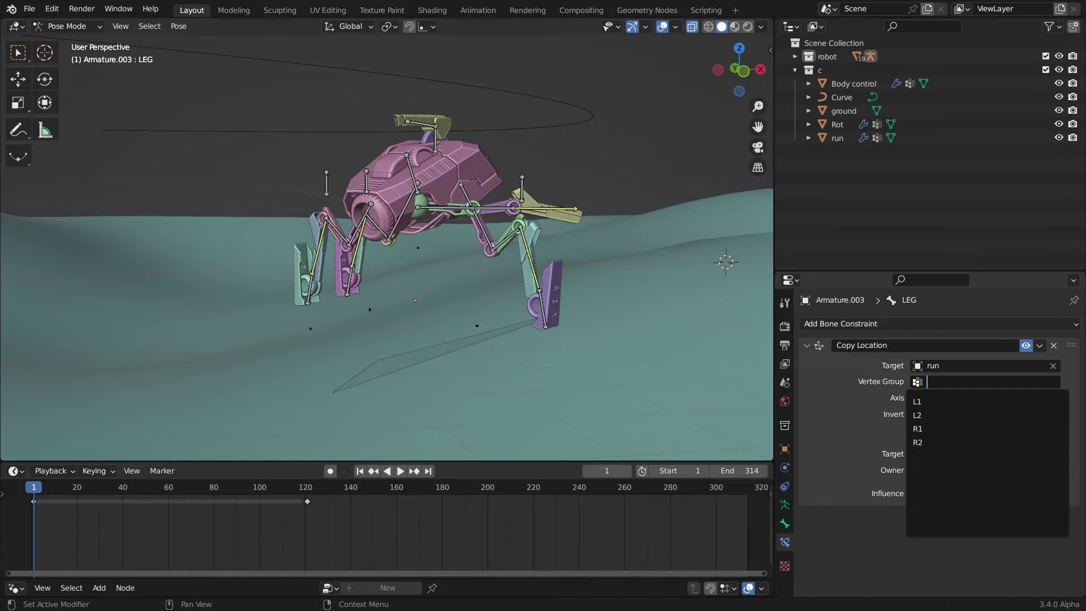
key("Escape")
middle_click_drag(526, 238, 504, 273)
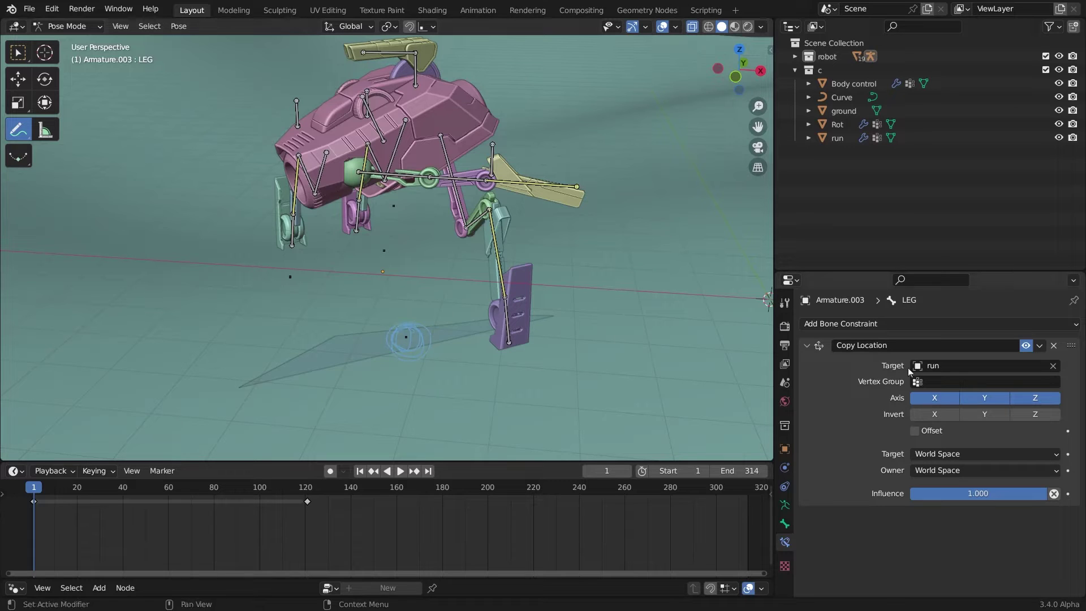
left_click(987, 382)
left_click(933, 401)
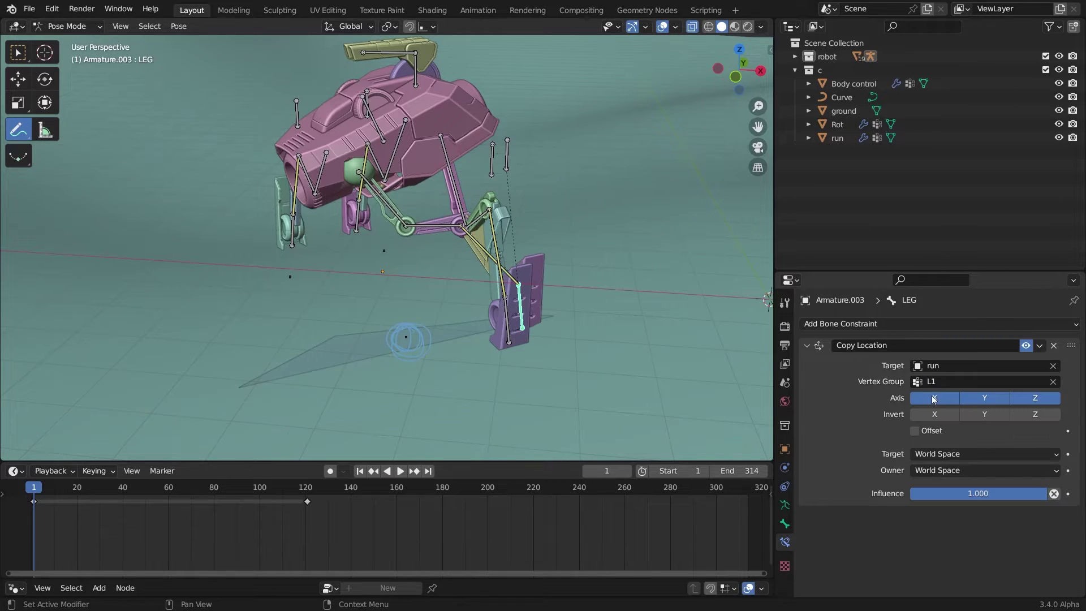
left_click(936, 384)
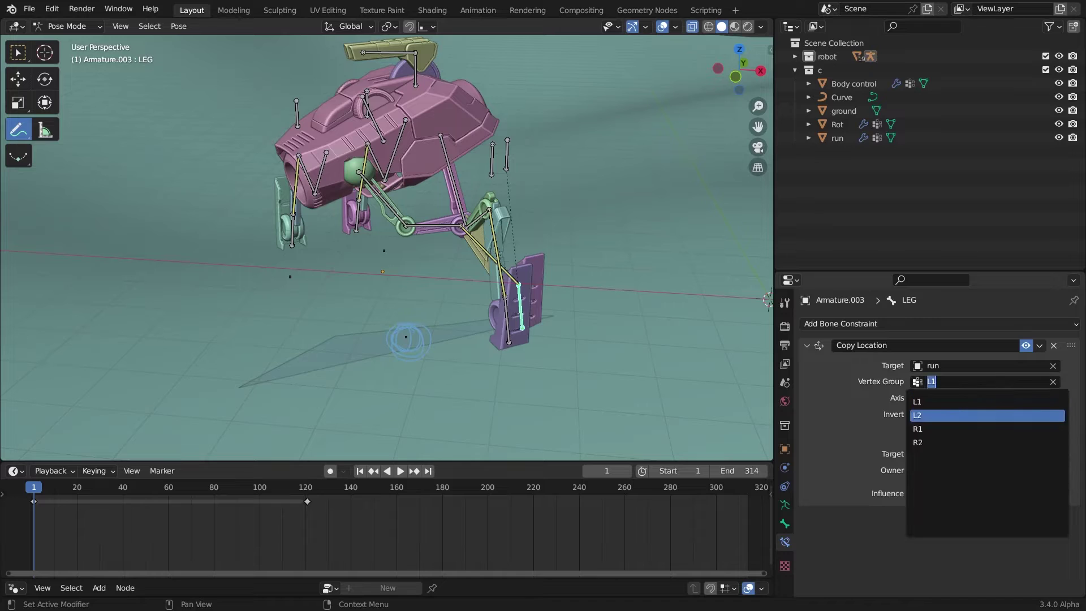
left_click(934, 413)
left_click(941, 383)
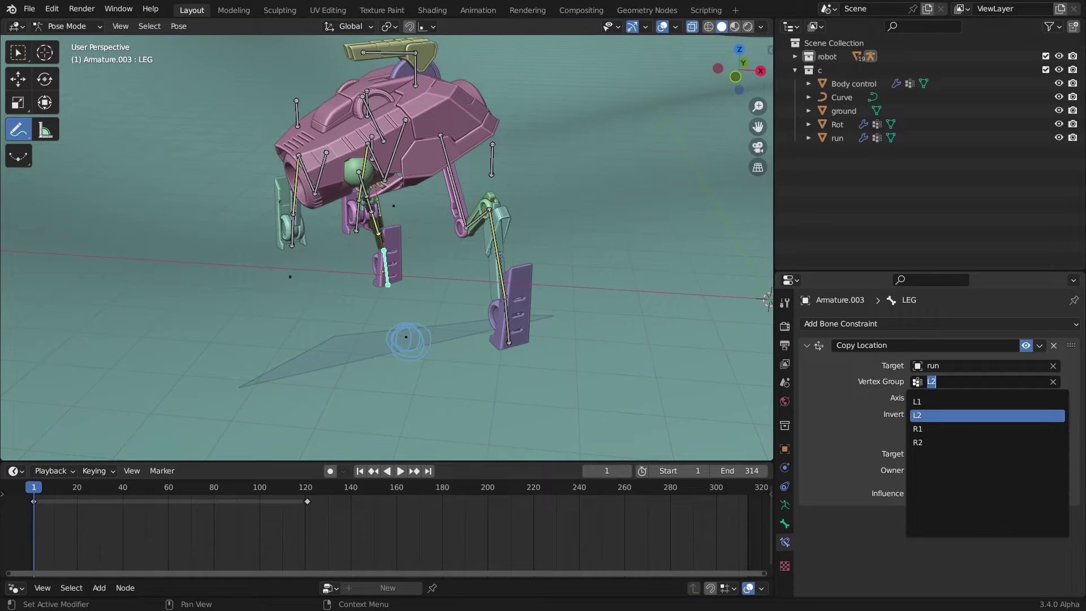
left_click(936, 434)
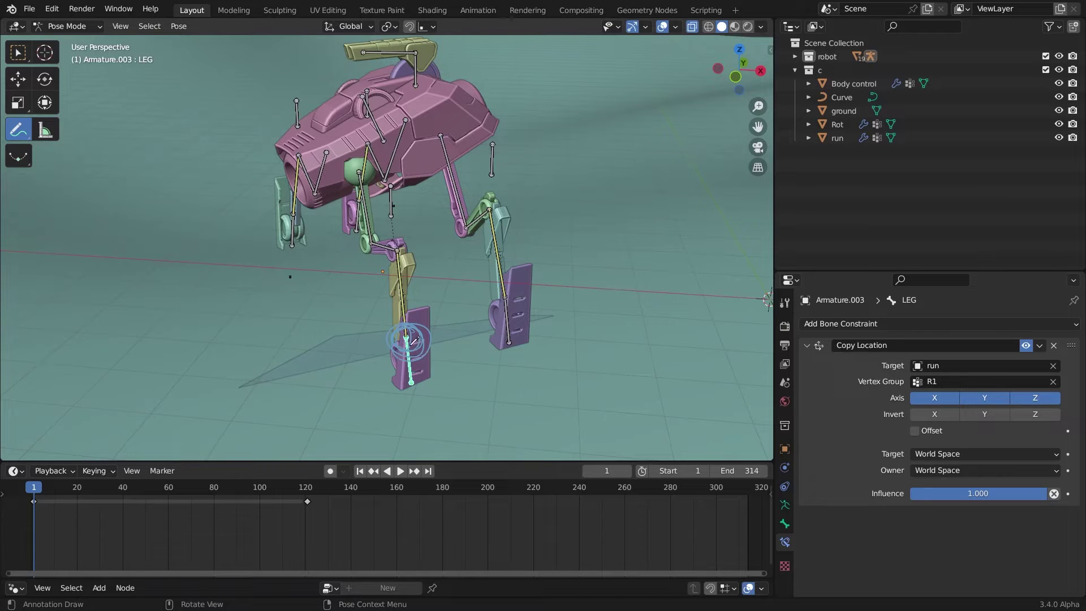
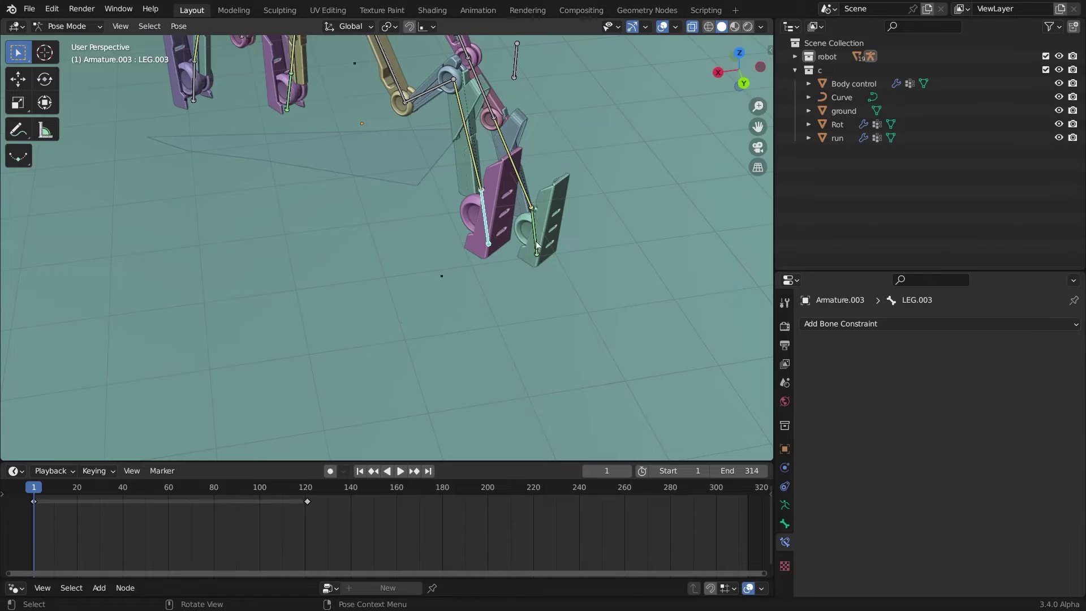
Give LEG.003 a Copy Location constraint targeting run, switching its vertex group from R1 to L2
left_click(848, 323)
left_click(775, 361)
middle_click_drag(571, 255, 395, 219)
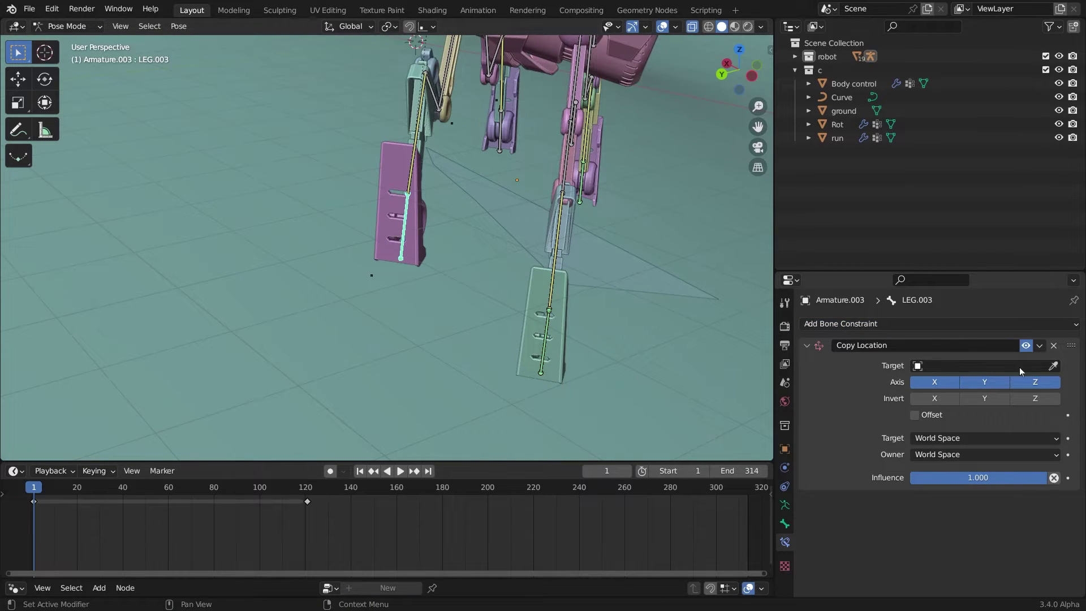
left_click(1051, 365)
left_click(837, 138)
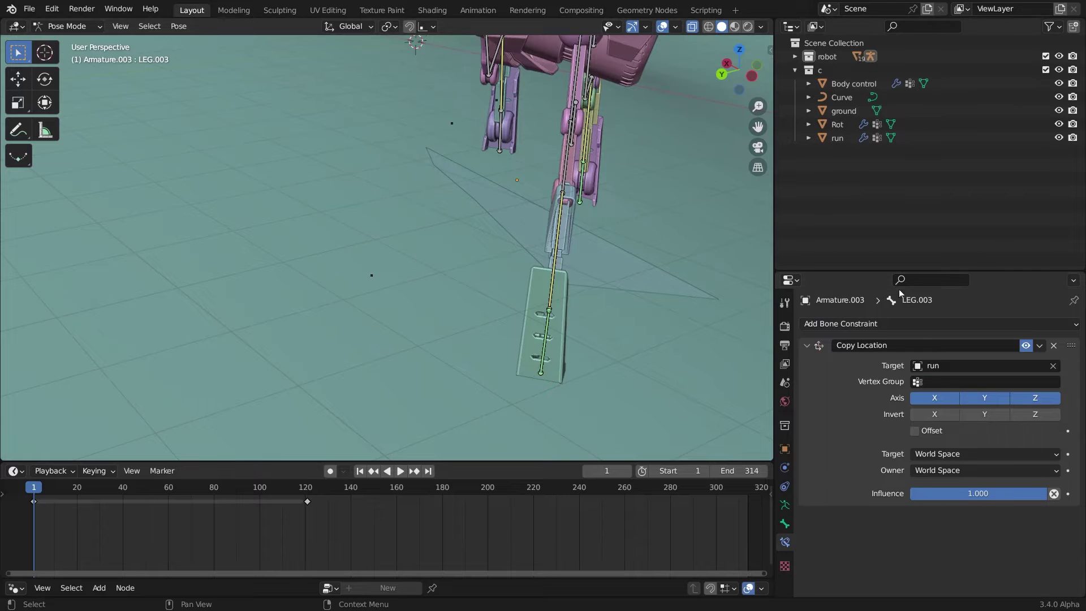
left_click(961, 382)
left_click(915, 429)
left_click(937, 383)
key("Up")
key("Up")
key("Return")
middle_click_drag(298, 228, 595, 238)
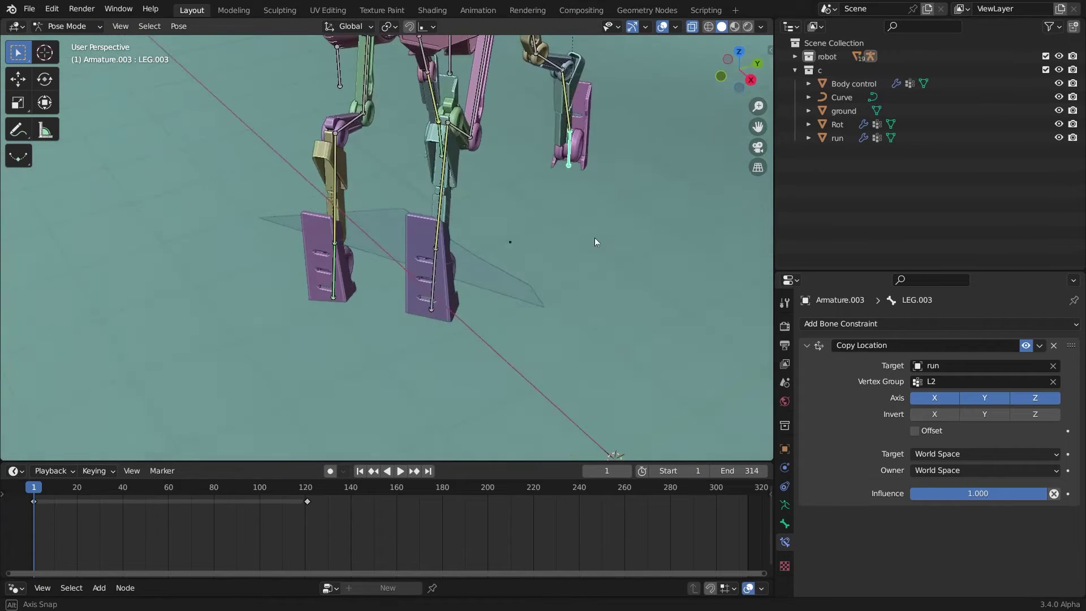
Give LEG.001 a Copy Location constraint targeting run's L1 vertex group, then select the body bone
left_click(433, 267)
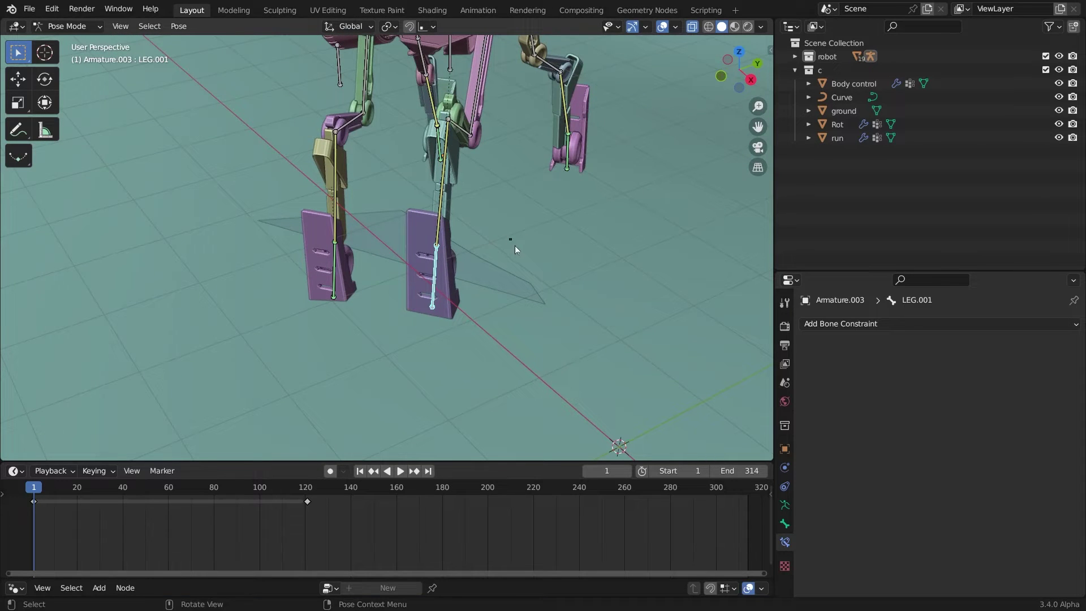
left_click(860, 324)
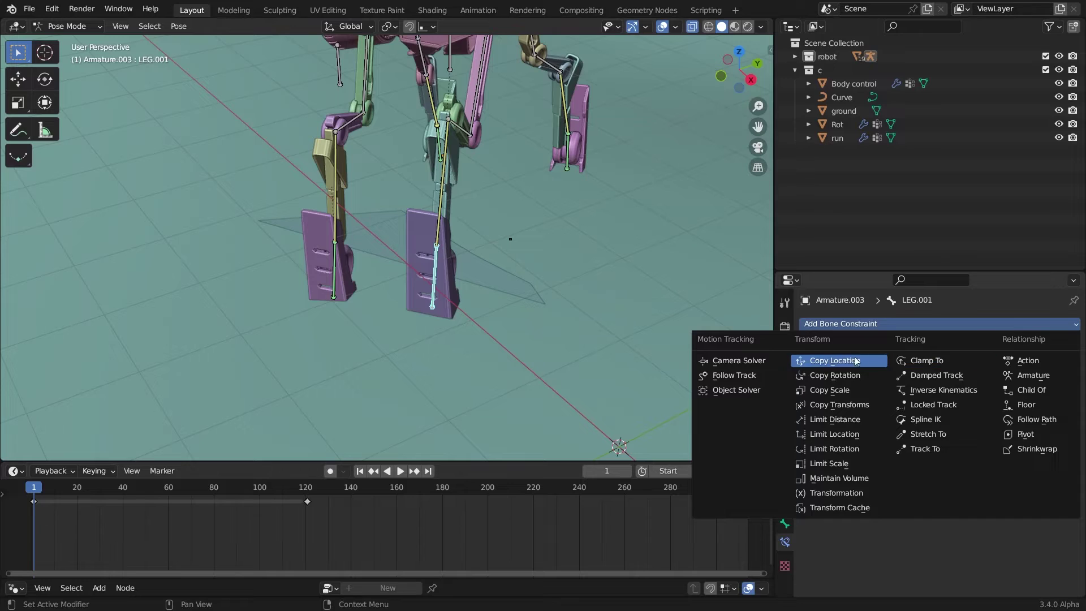
left_click(817, 362)
left_click(1053, 366)
left_click(837, 138)
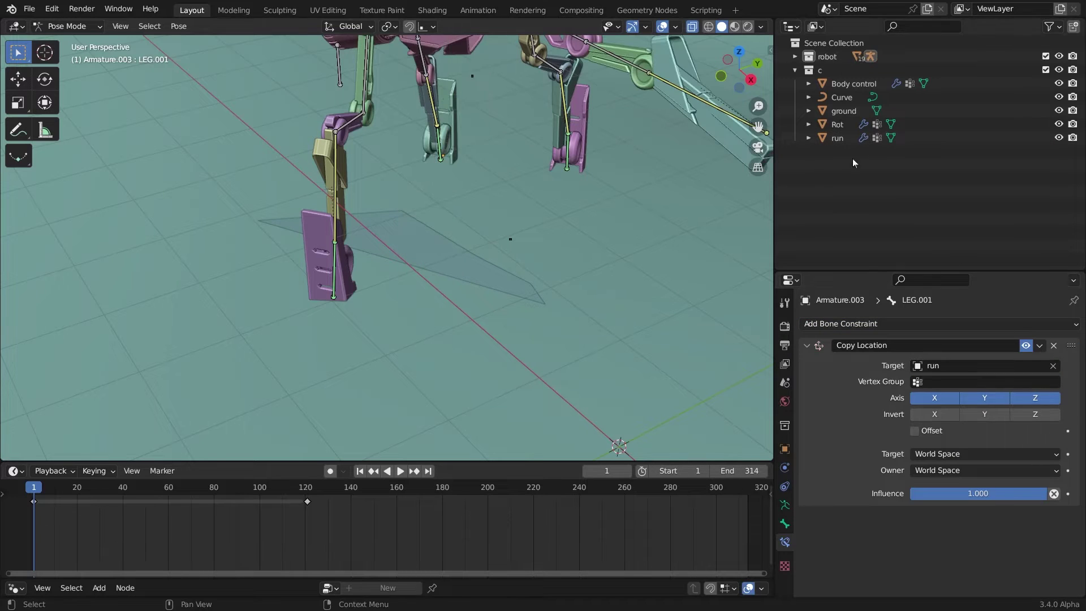
left_click(958, 382)
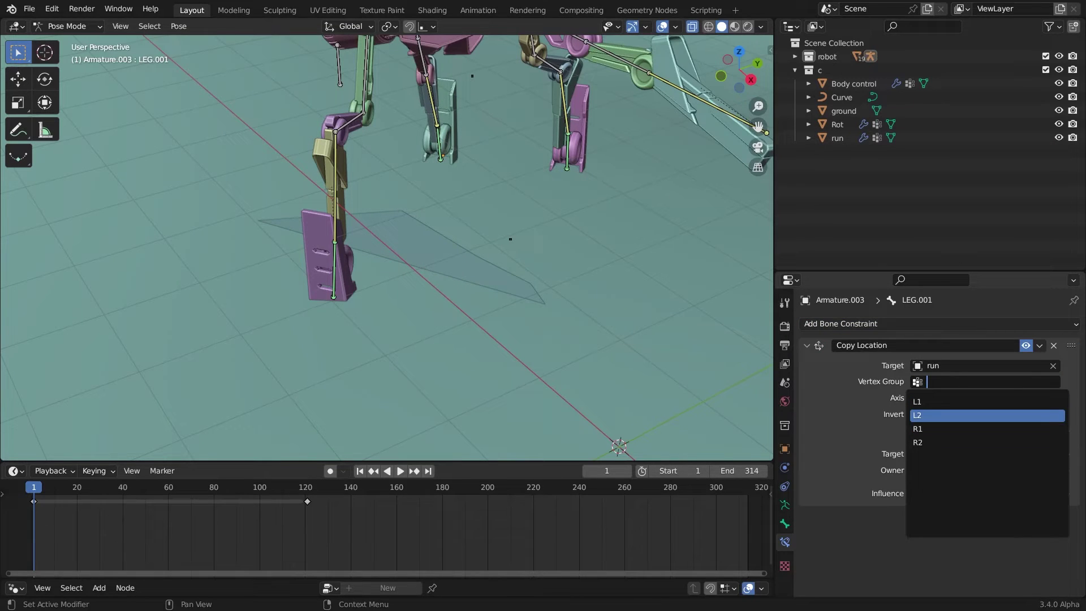
left_click(939, 415)
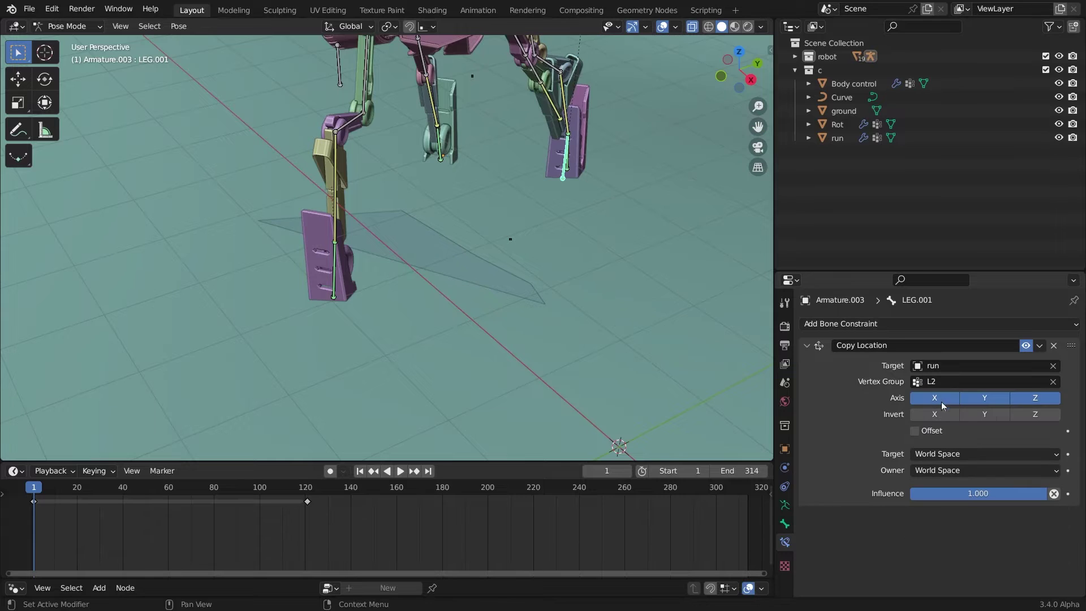
left_click(945, 382)
key("Return")
middle_click_drag(464, 187, 444, 158)
left_click(425, 175)
Add a Copy Location constraint to the body bone targeting Body control's middle vertex group
key("r")
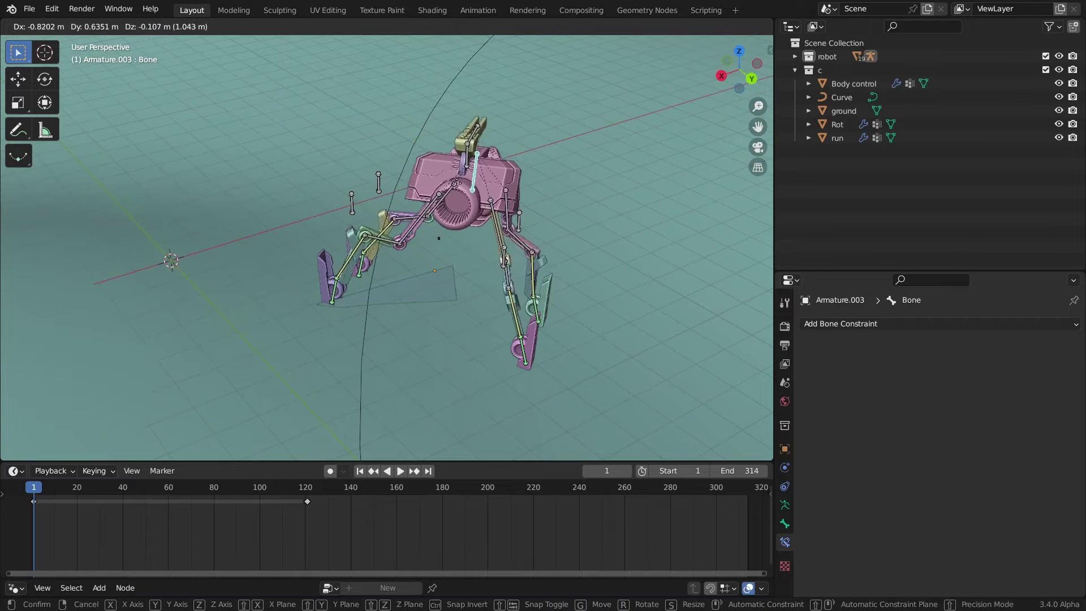
key("Escape")
middle_click_drag(463, 216, 498, 186)
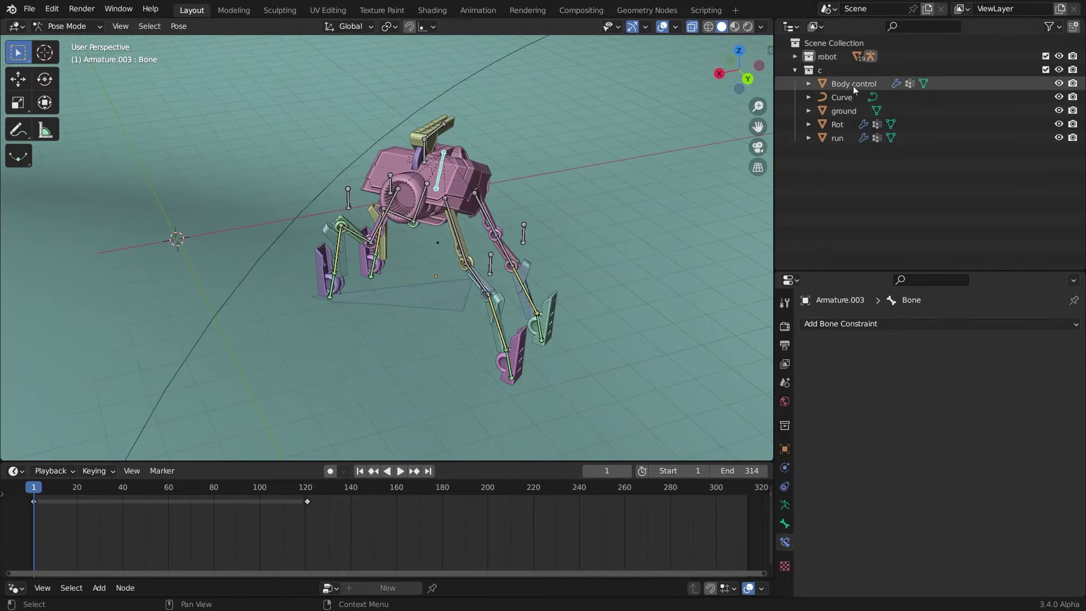
left_click(835, 323)
left_click(846, 361)
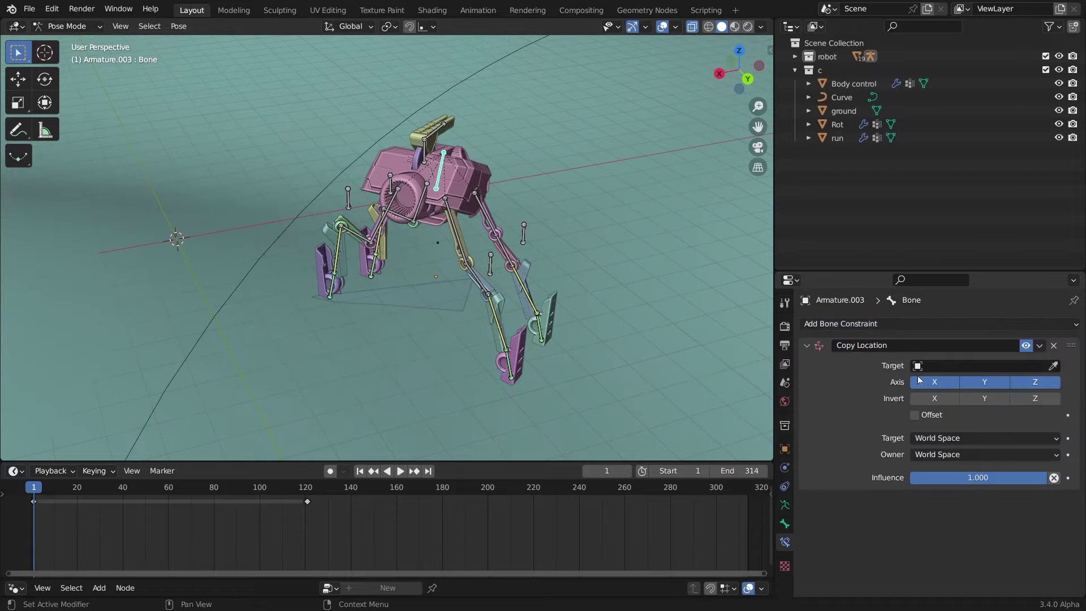
left_click(1053, 366)
left_click(854, 84)
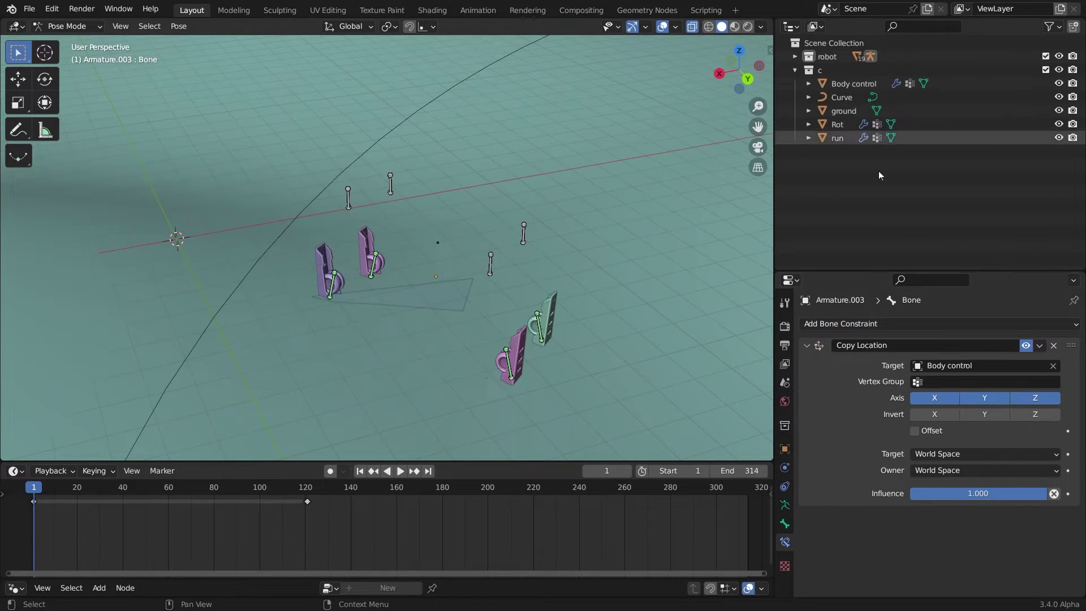
left_click(957, 383)
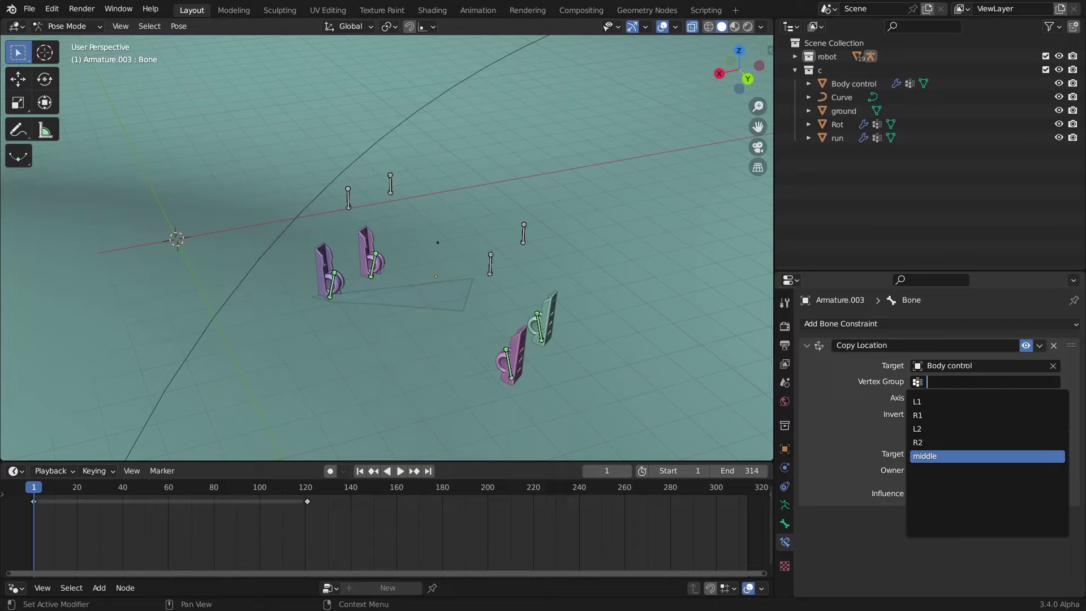
left_click(961, 456)
Save the file as spider robot2.blend
middle_click_drag(605, 290, 492, 218)
key("ctrl+s")
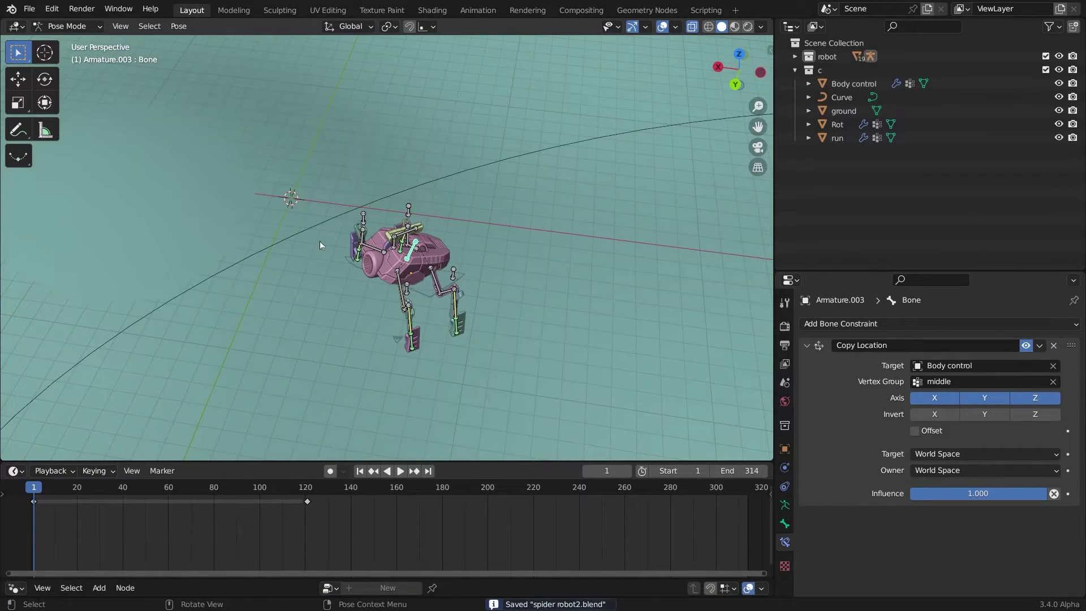
middle_click_drag(391, 291, 393, 253)
Back in Object Mode, vertex-parent the robot rig to the Rot triangle mesh with Ctrl+P
left_click(76, 26)
left_click(75, 41)
middle_click_drag(317, 202, 352, 185)
scroll(358, 205, "up", 4)
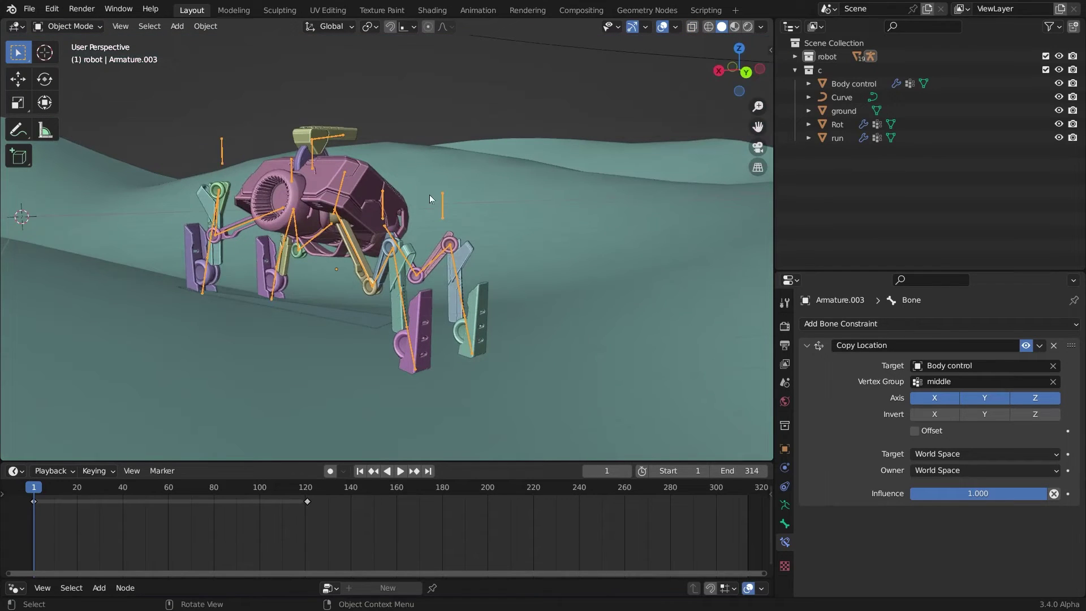
middle_click_drag(396, 216, 341, 319)
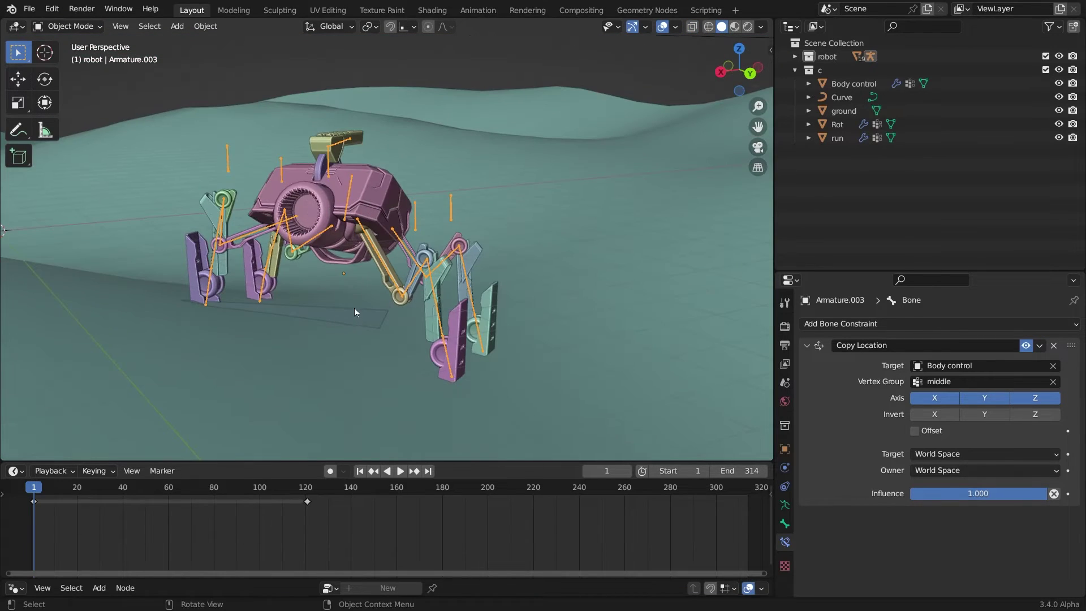
left_click(361, 315)
middle_click_drag(410, 289, 405, 332)
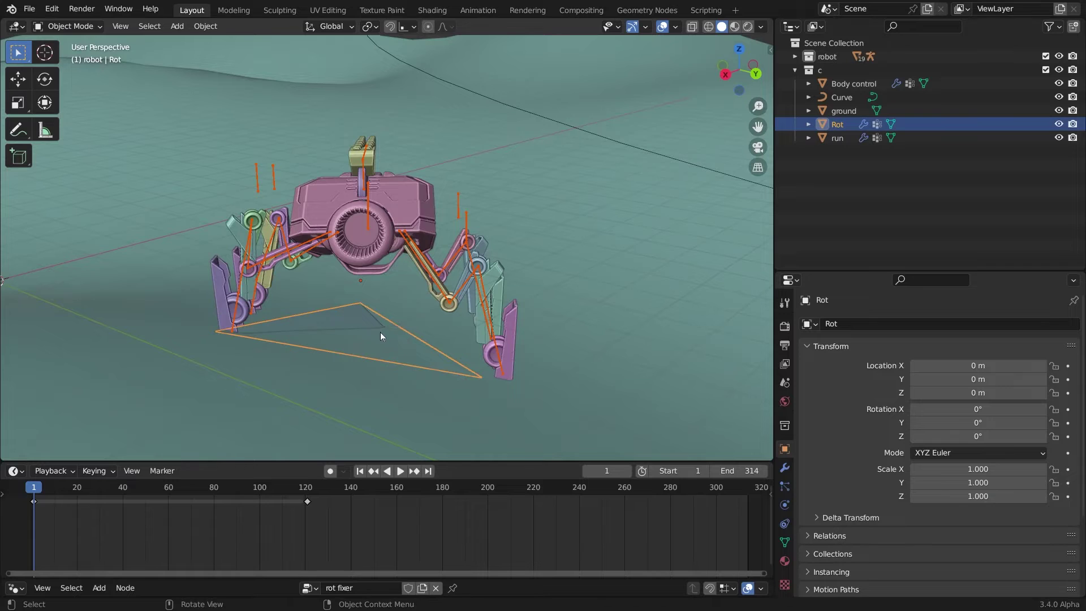
key("Tab")
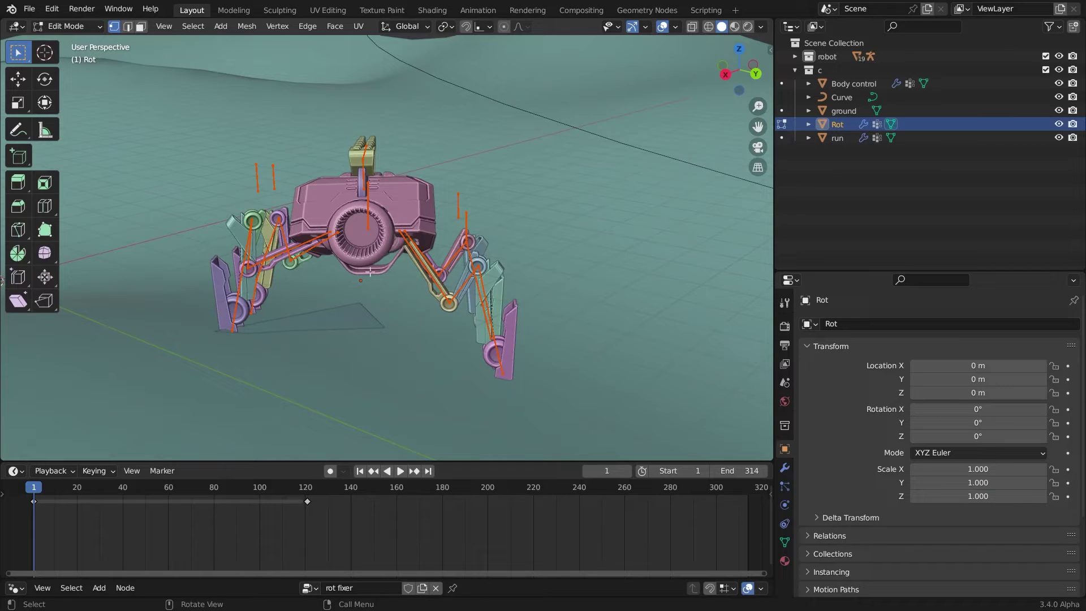
key("ctrl+p")
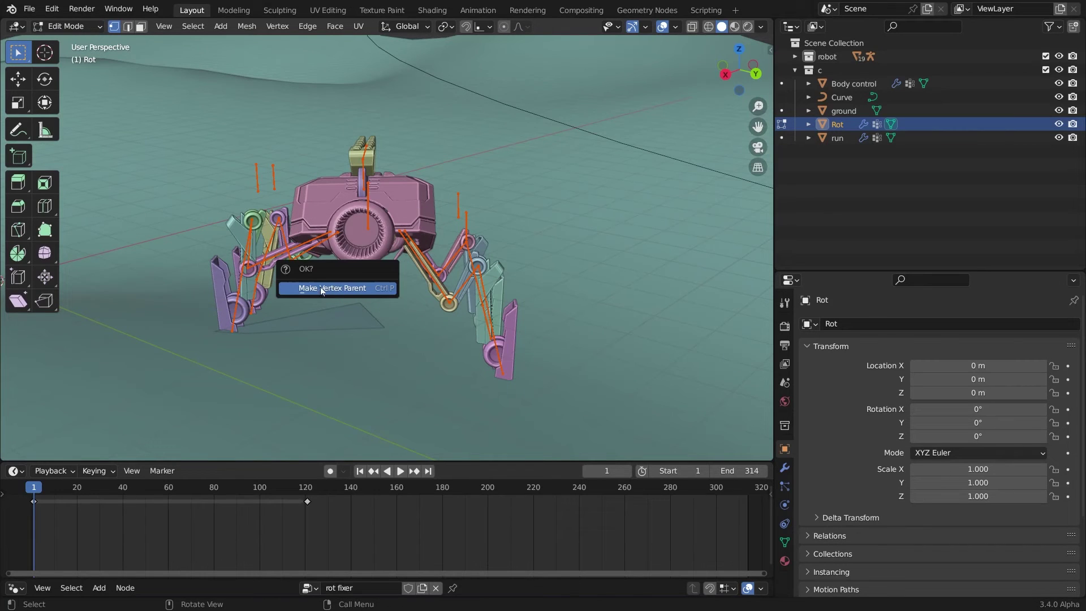
left_click(354, 287)
key("Tab")
middle_click_drag(363, 198, 350, 293)
Deselect Rot and reselect the robot armature
left_click(225, 112)
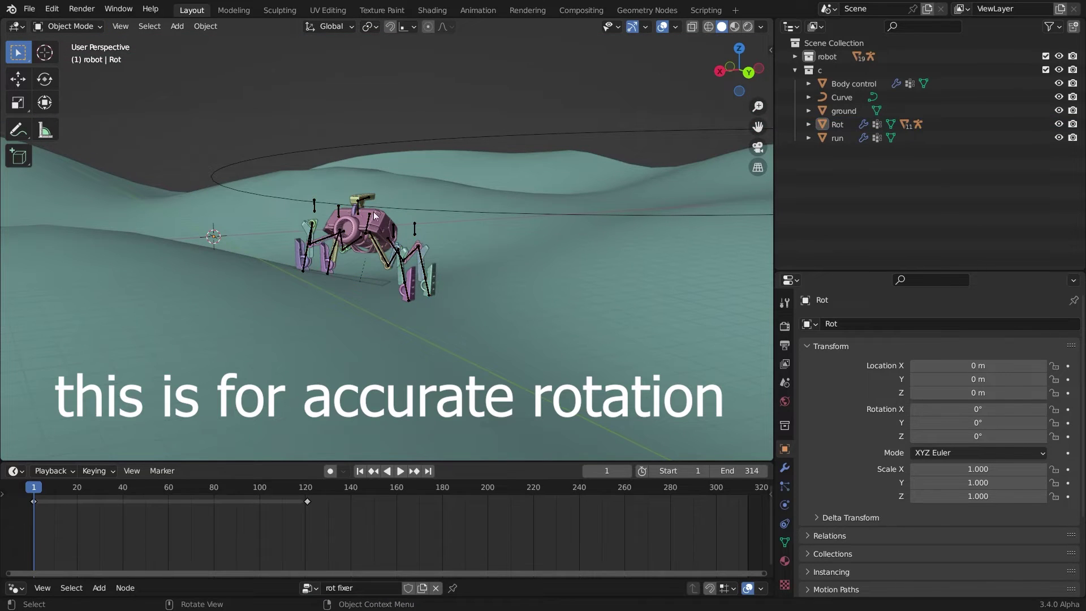
left_click(366, 212)
left_click(414, 223)
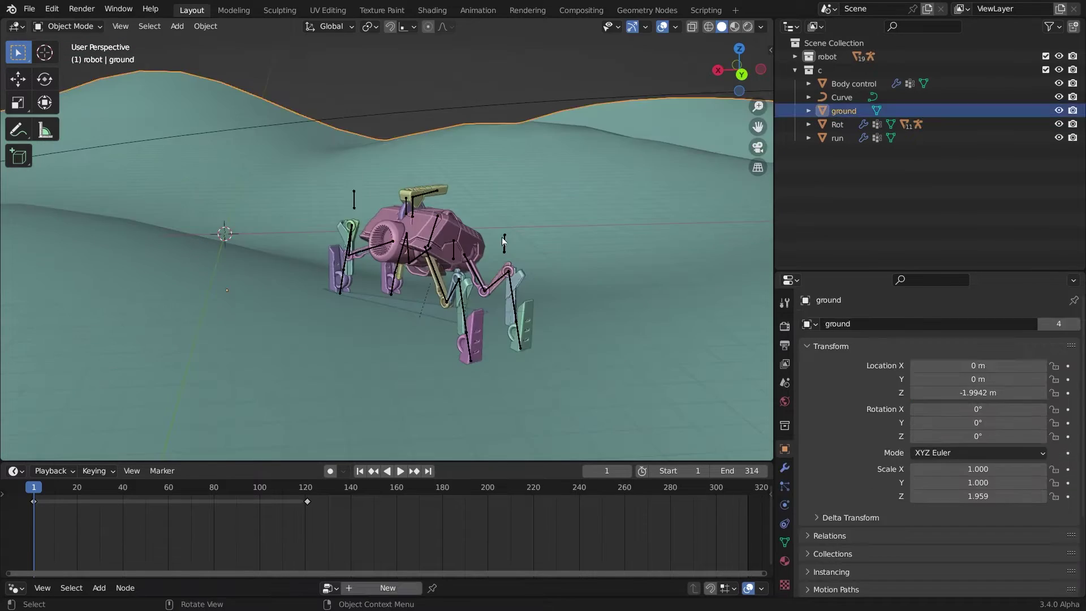
left_click(504, 240)
middle_click_drag(498, 249, 485, 245)
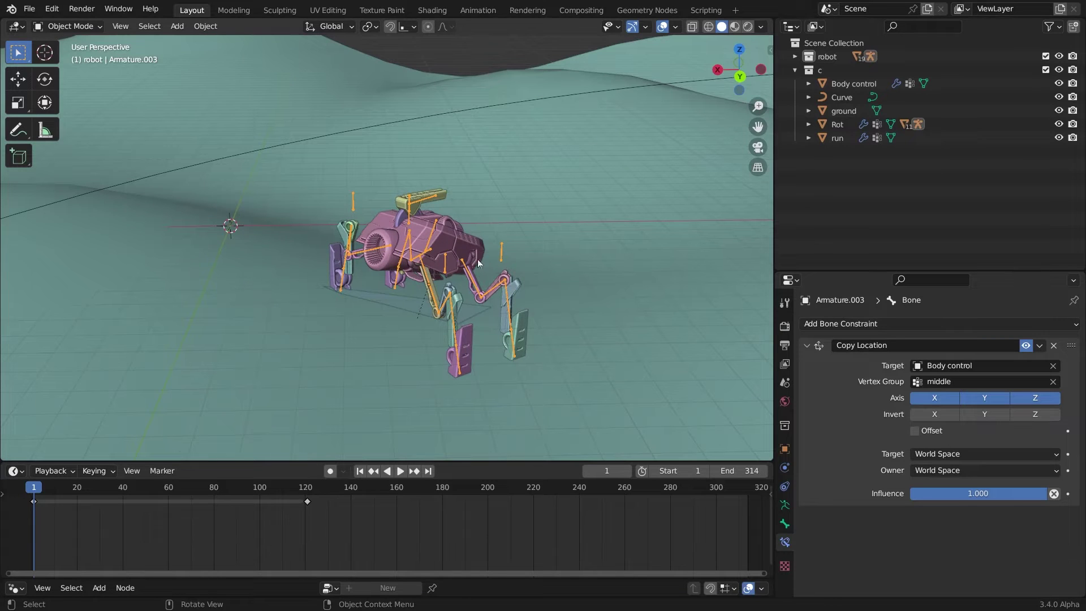
Test raising the walk value on run's modifier, then undo it back to 5.000
left_click(827, 136)
middle_click_drag(487, 193, 542, 270)
left_click(785, 468)
middle_click_drag(667, 333, 593, 277)
left_click_drag(961, 421, 941, 405)
key("ctrl+z")
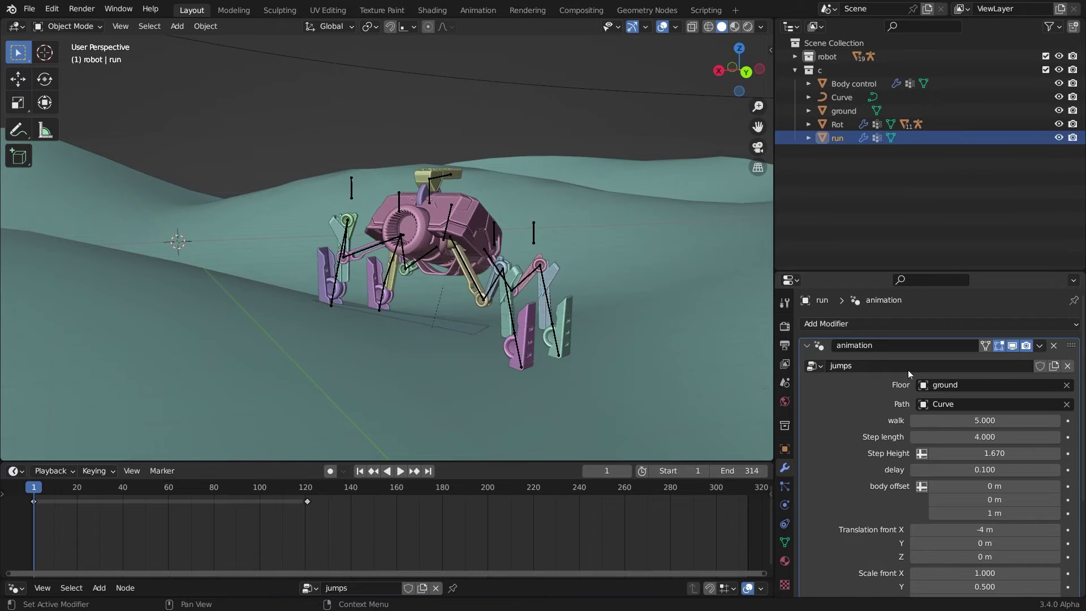
middle_click_drag(624, 227, 597, 221)
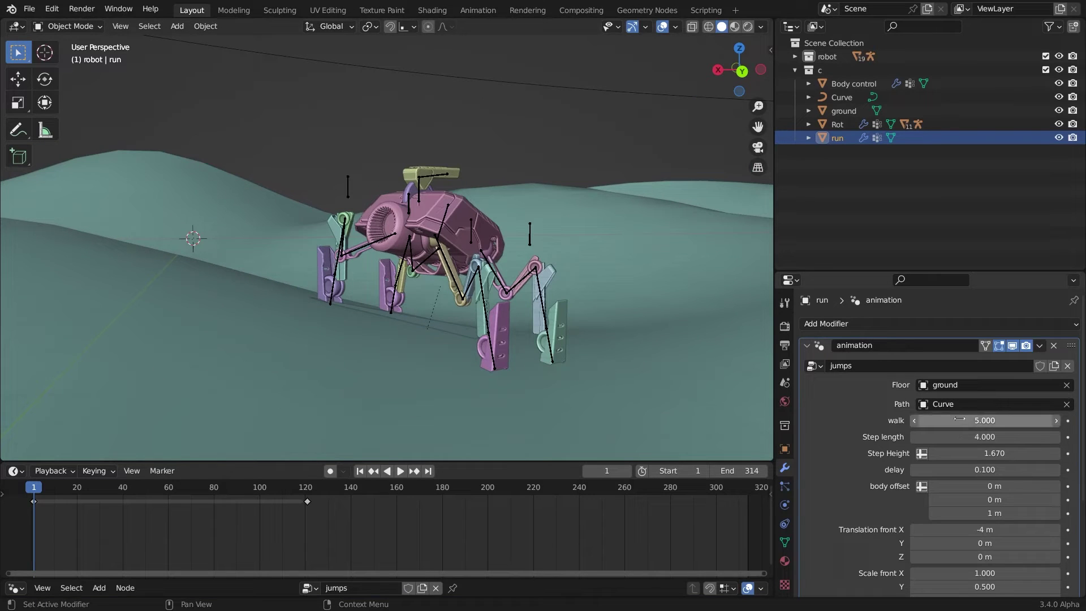
Select Rot, then Body control, and show Body control's object properties
left_click(838, 124)
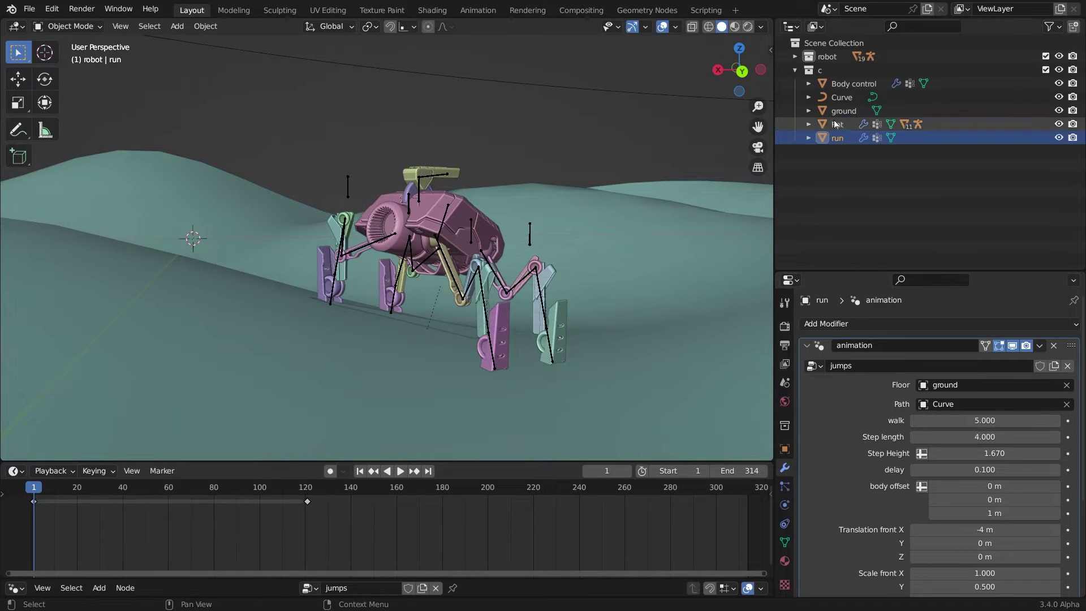
left_click(842, 84)
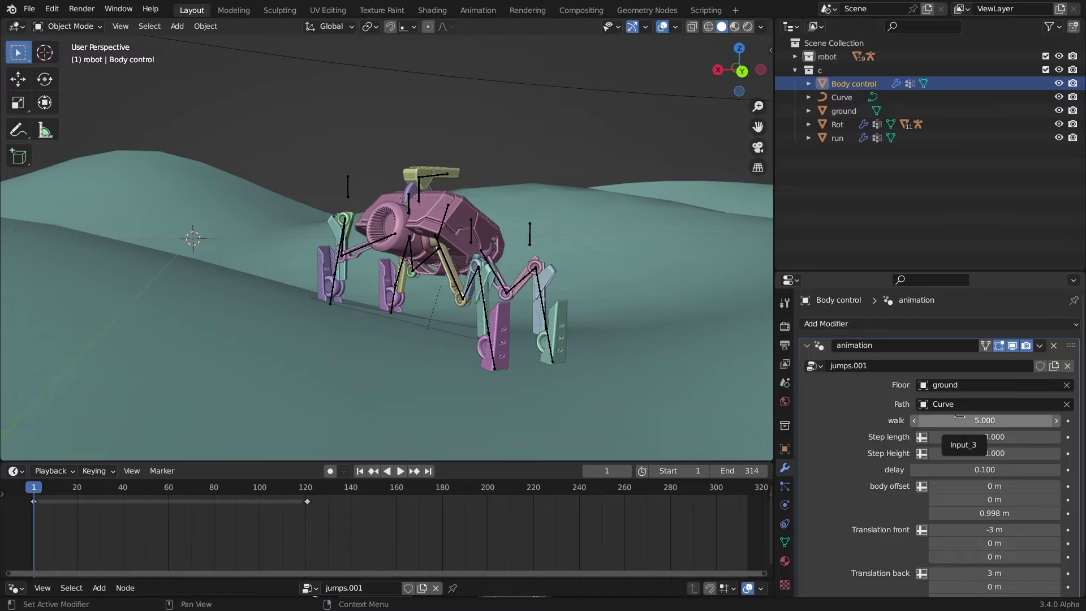
scroll(588, 296, "up", 2)
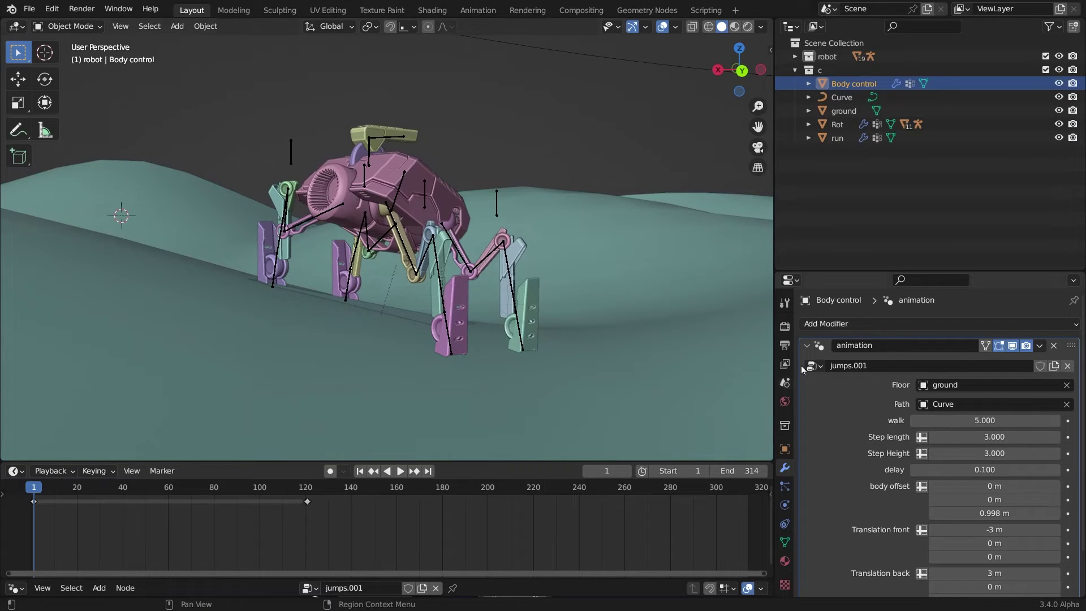
left_click(784, 429)
left_click(785, 449)
scroll(880, 476, "down", 4)
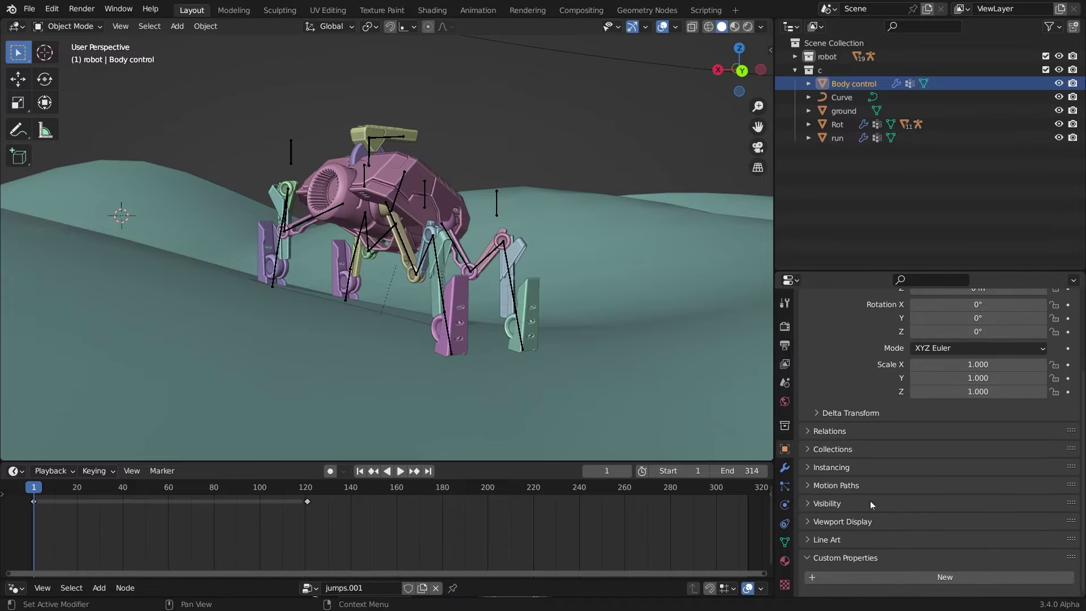
Add a float custom property 'walk' to run with maximum 500, and show it in the sidebar
left_click(835, 139)
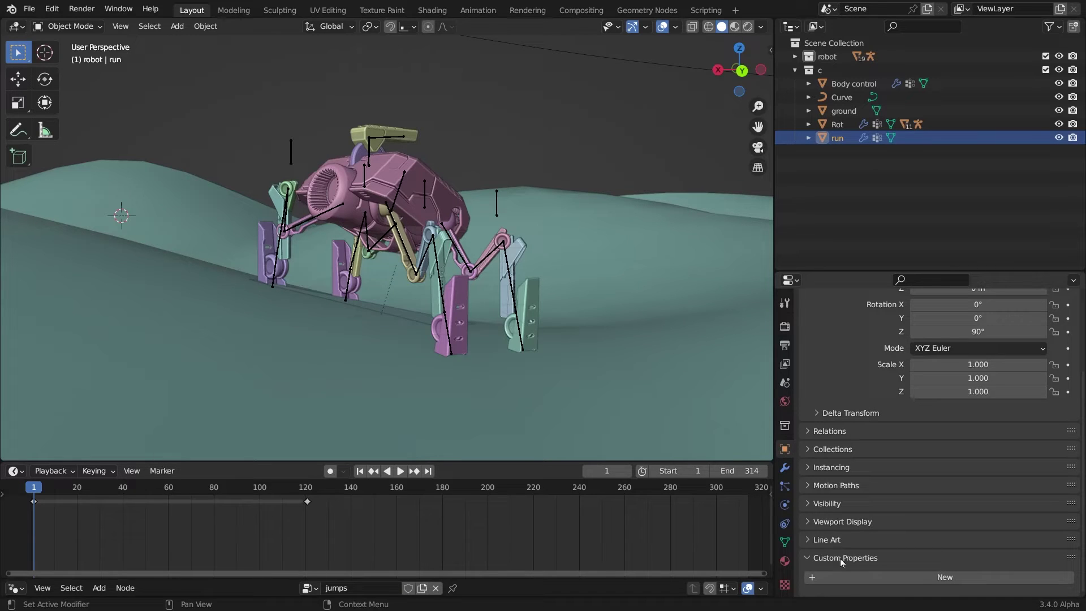
left_click(894, 579)
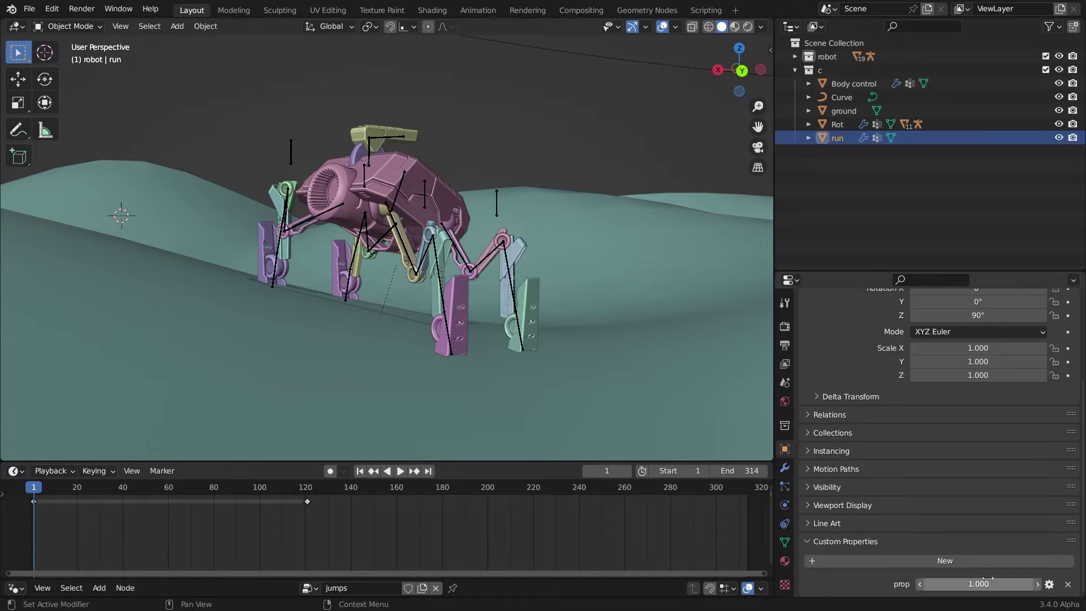
left_click(1050, 586)
left_click(988, 421)
type("walk")
key("Return")
left_click(996, 469)
type("5")
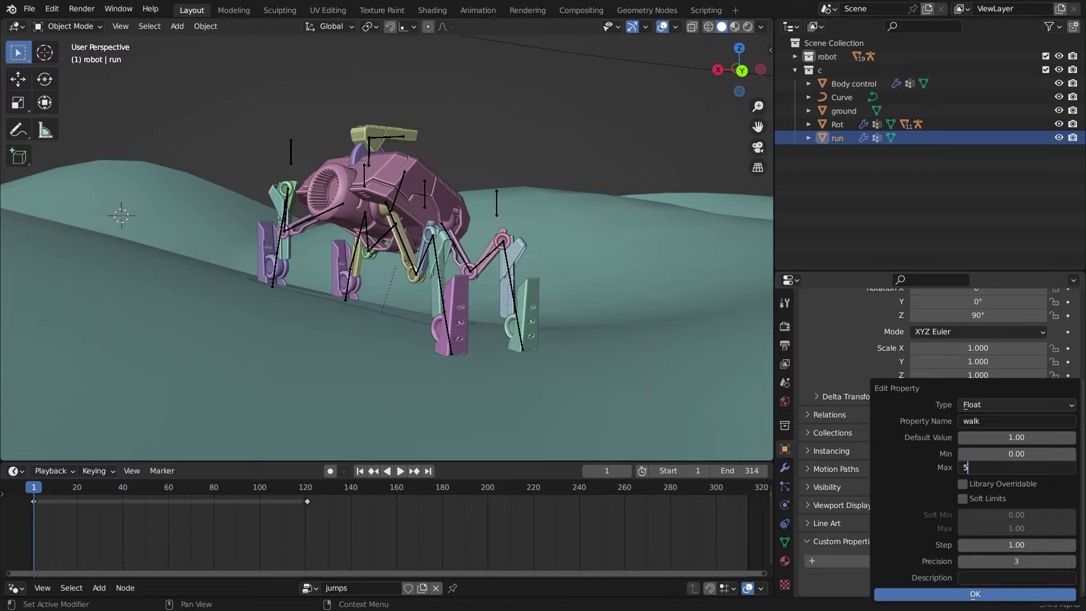
key("Return")
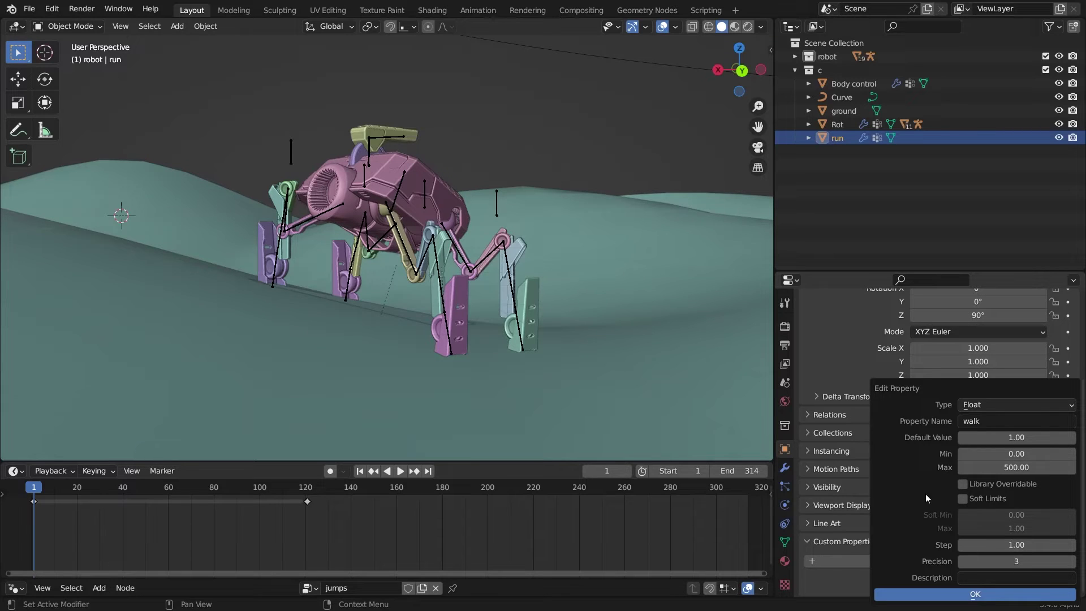
left_click(941, 595)
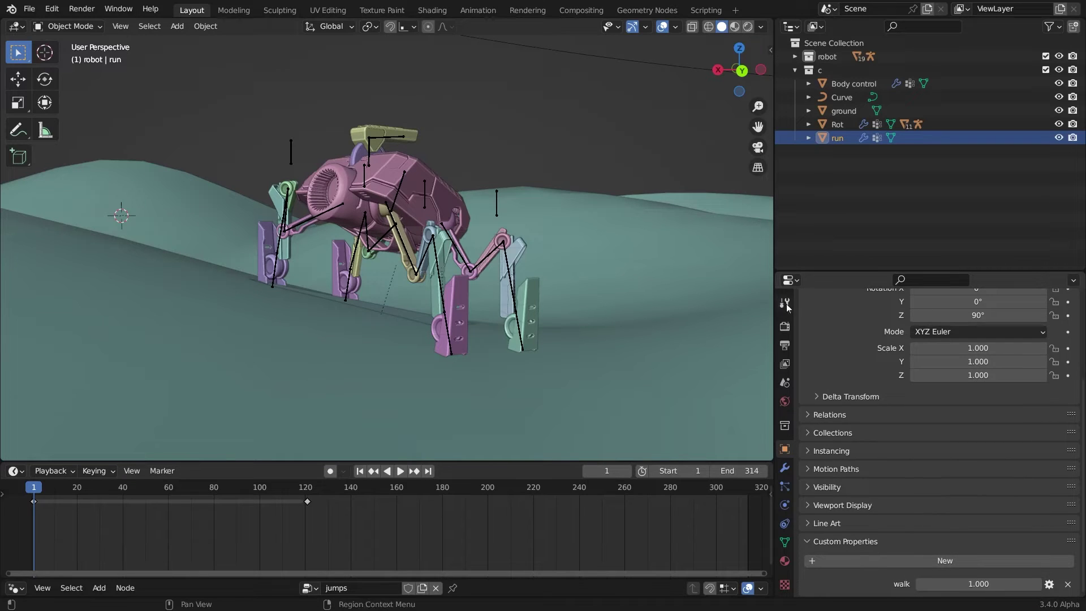
key("n")
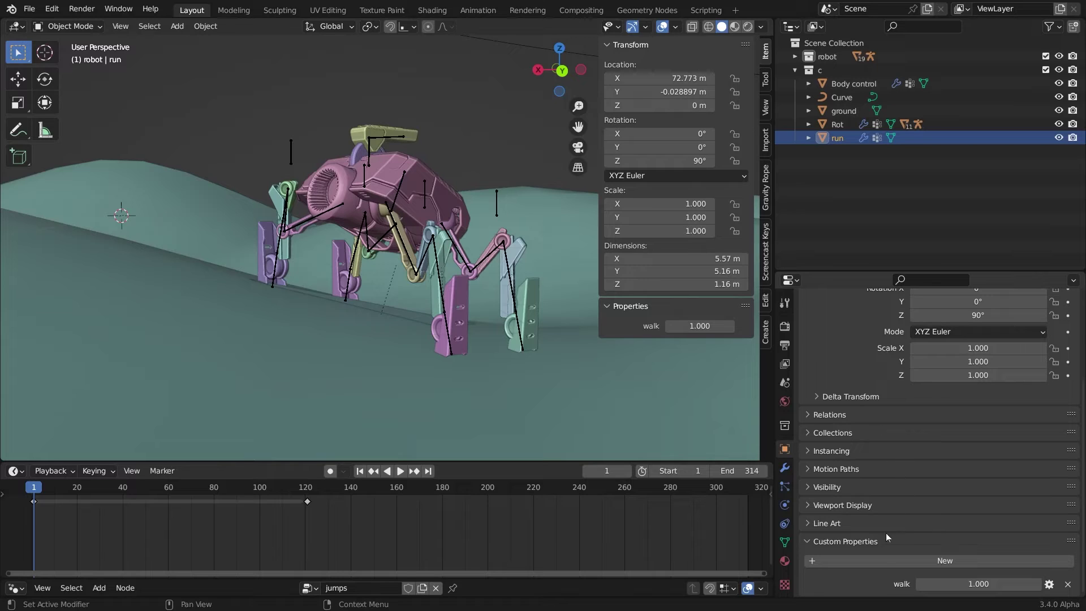
Copy the data path of run's walk custom property
right_click(962, 584)
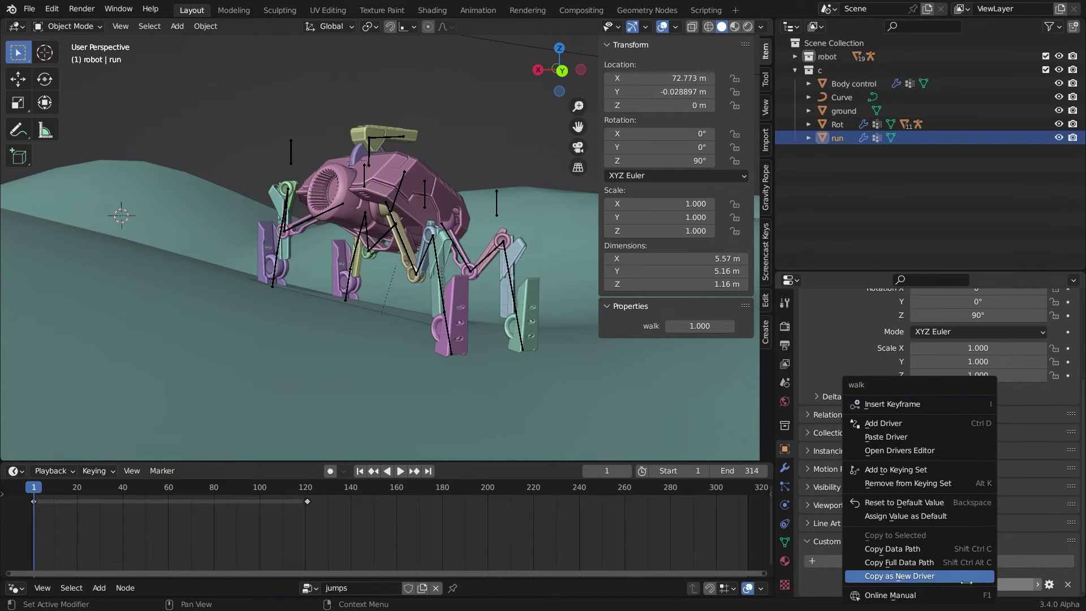
left_click(926, 559)
left_click(785, 467)
scroll(869, 469, "up", 5)
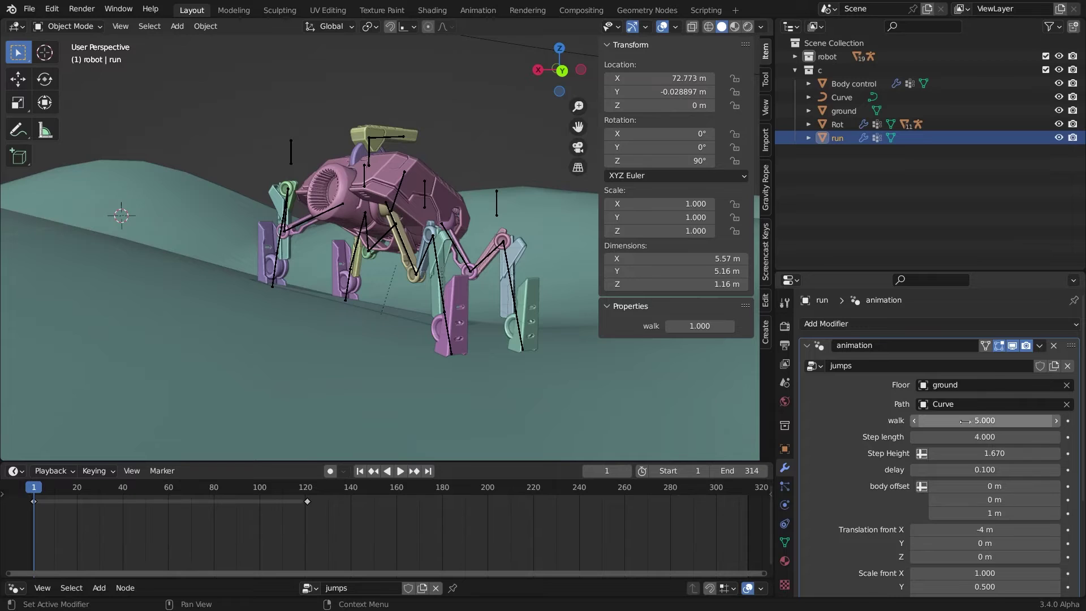
Drive run's modifier walk input with an averaged single-property variable reading run's ["walk"]
right_click(966, 421)
left_click(899, 423)
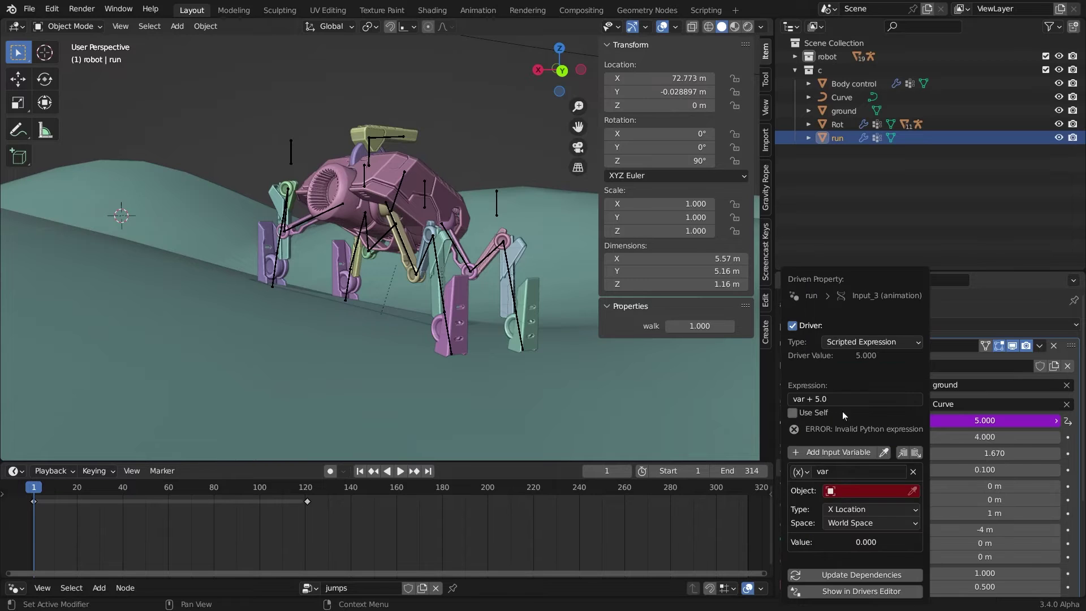
left_click(854, 342)
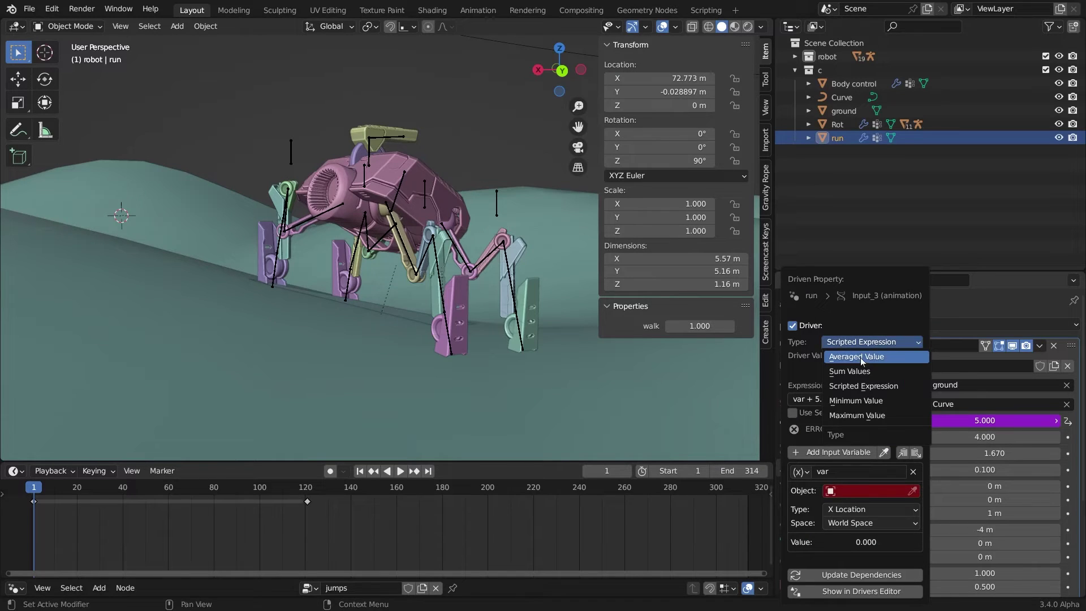
left_click(858, 358)
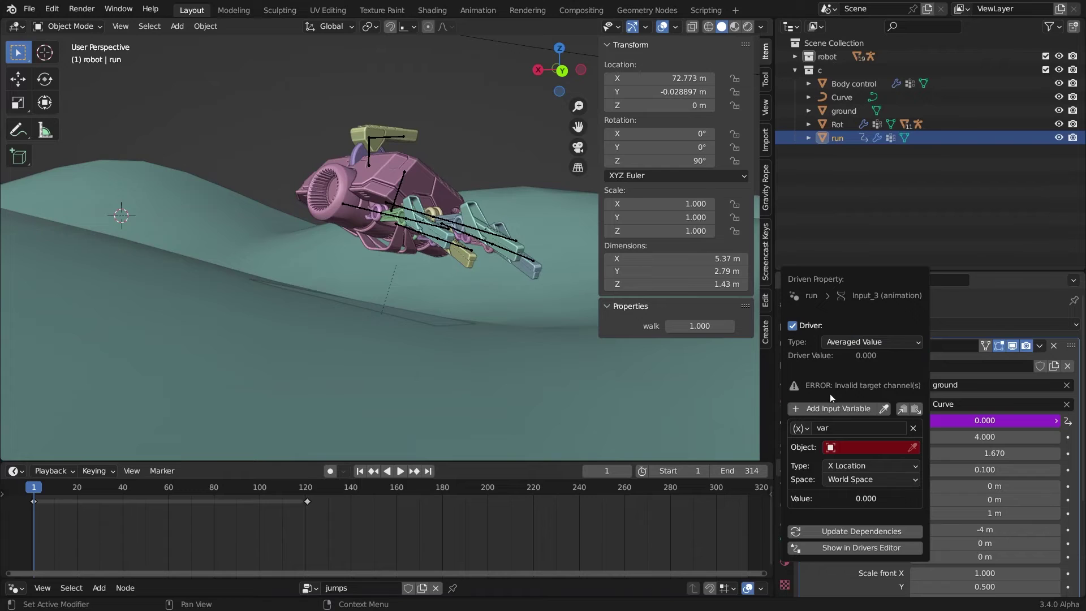
left_click(801, 428)
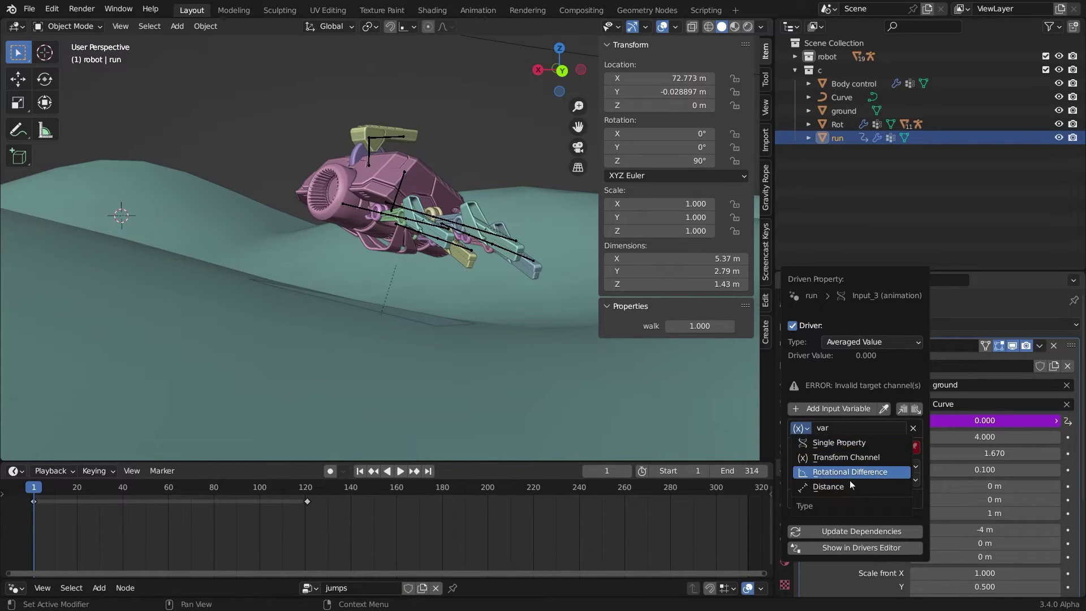
left_click(830, 444)
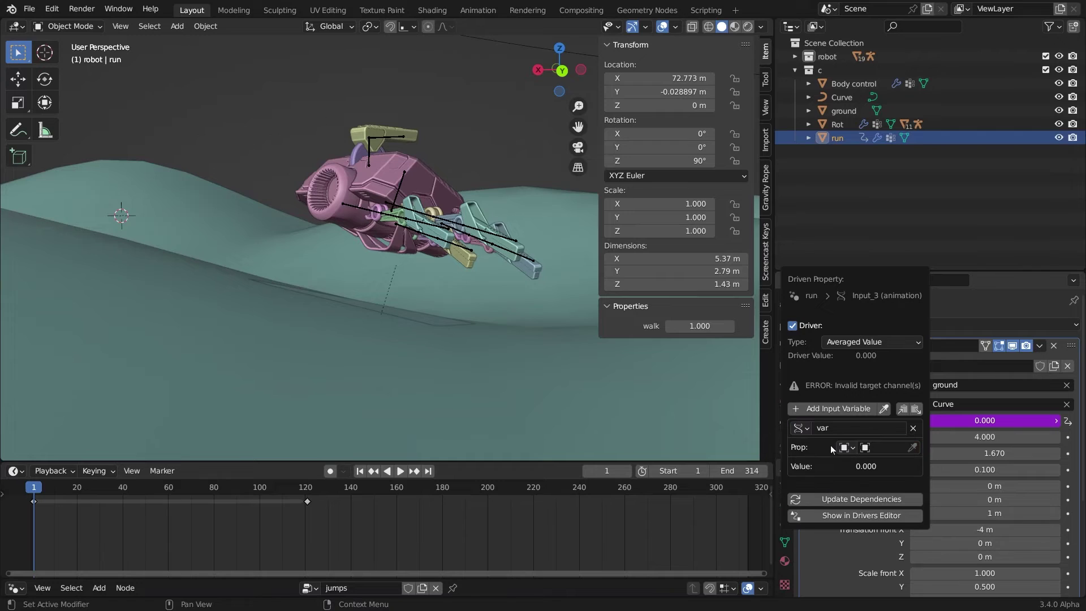
left_click(894, 447)
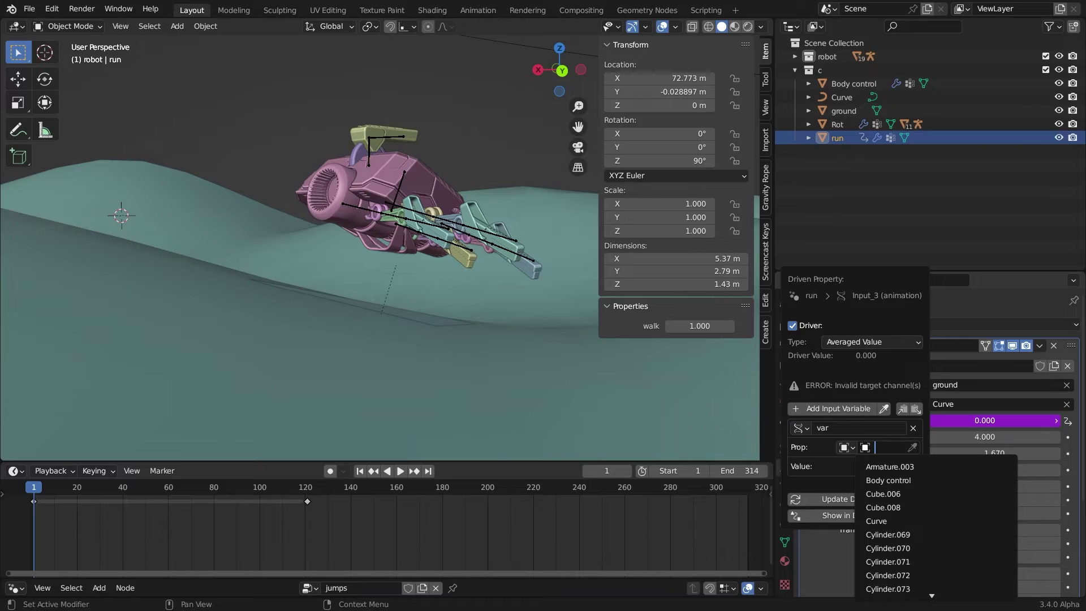
type("ru")
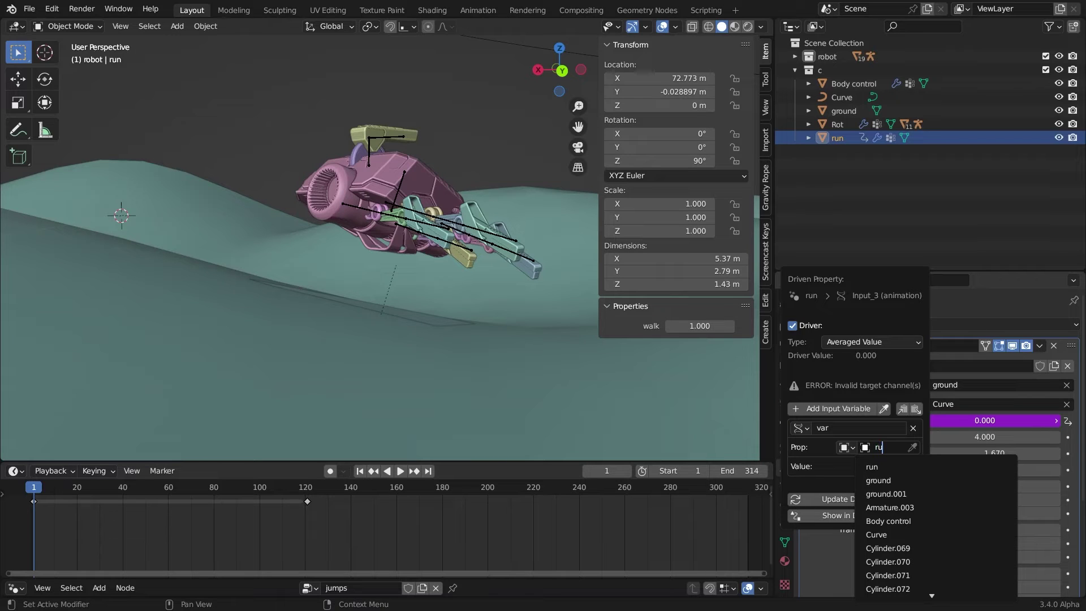
left_click(886, 466)
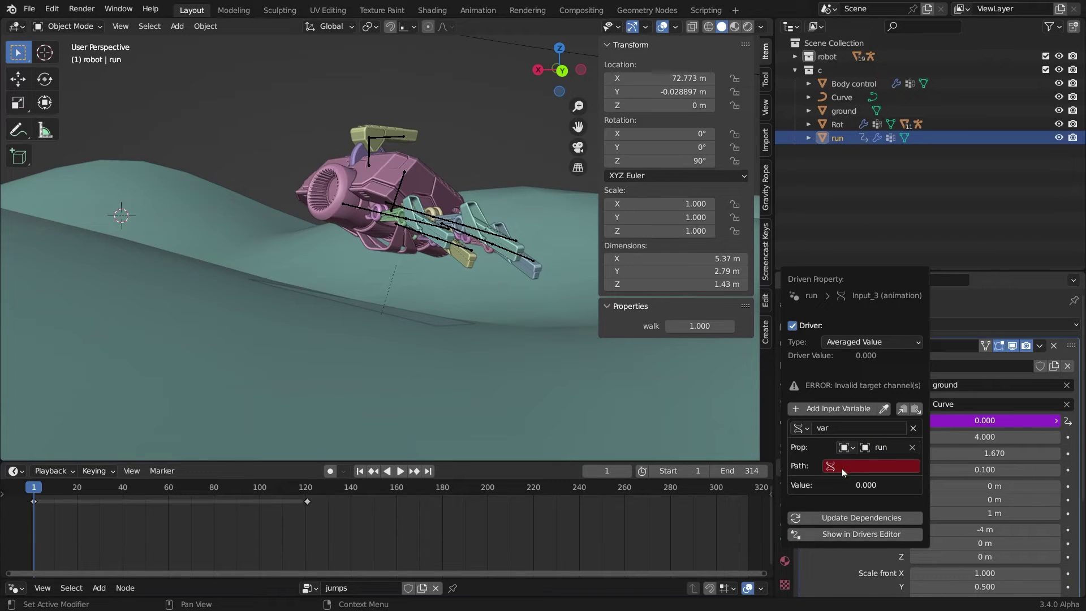
left_click(840, 468)
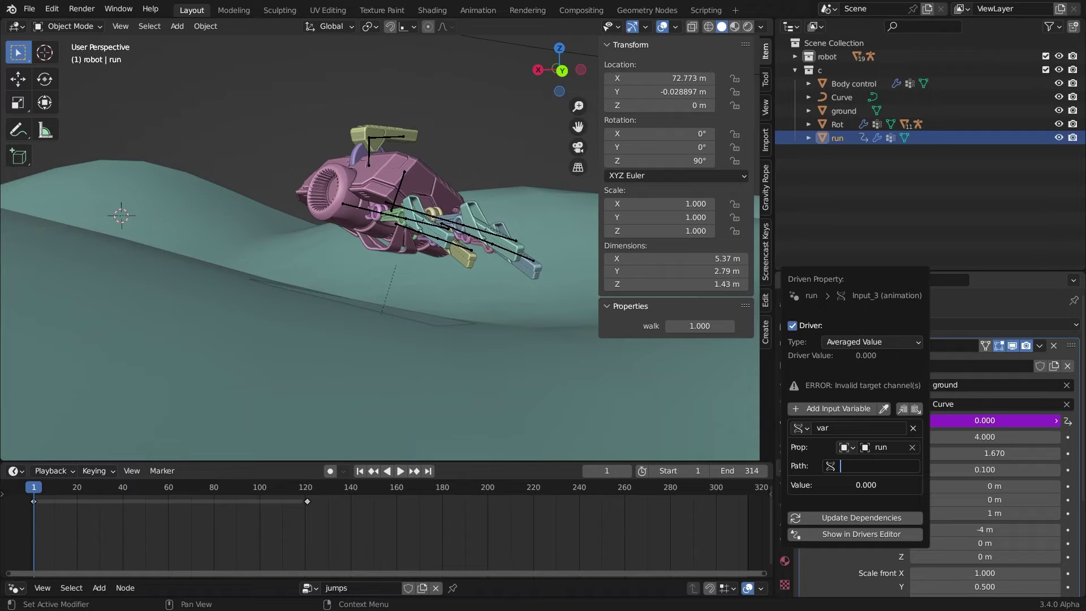
key("ctrl+v")
key("Return")
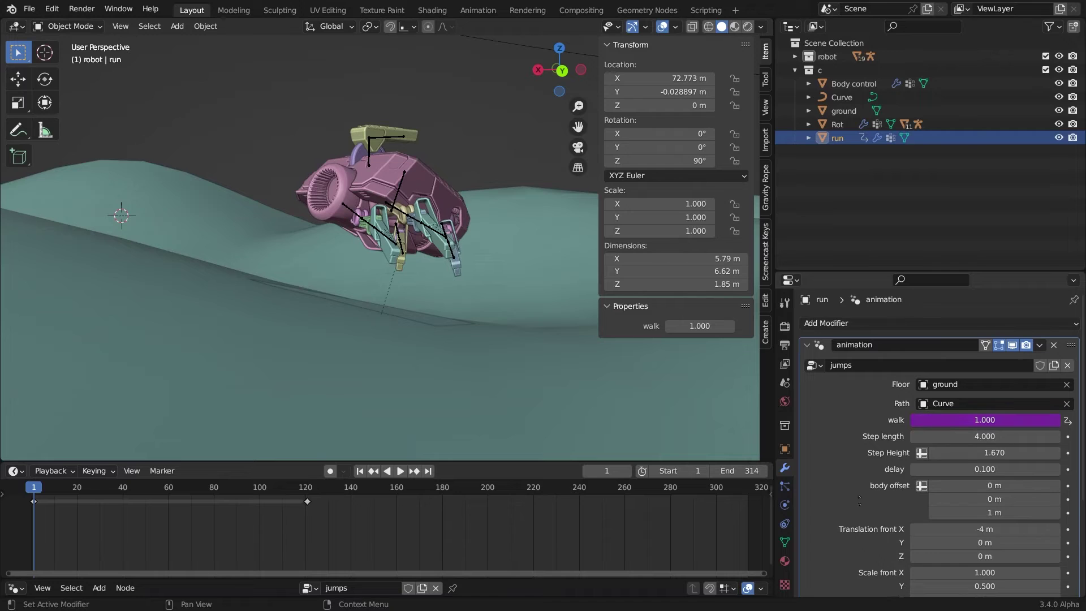
Copy the walk driver and paste it onto Rot's first Value and Body control's walk inputs
scroll(955, 420, "down", 1)
right_click(958, 410)
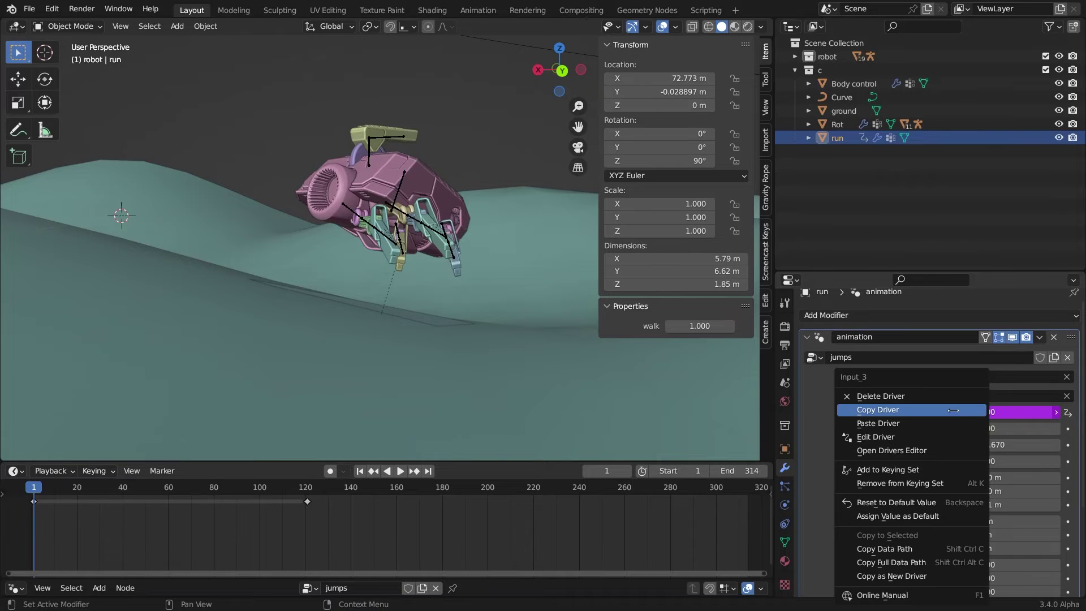
left_click(911, 413)
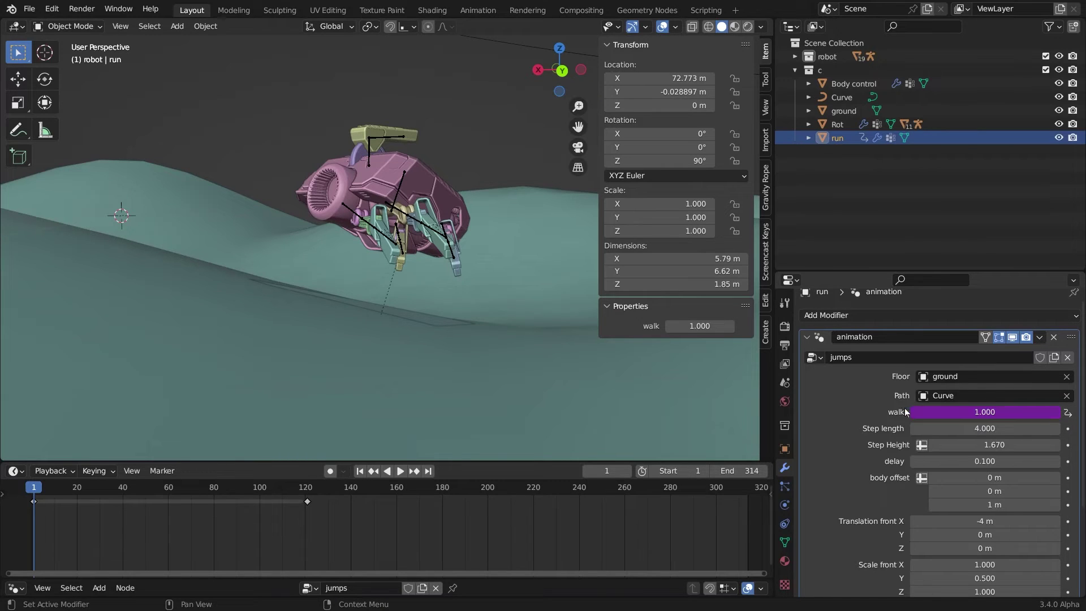
left_click(839, 124)
right_click(960, 383)
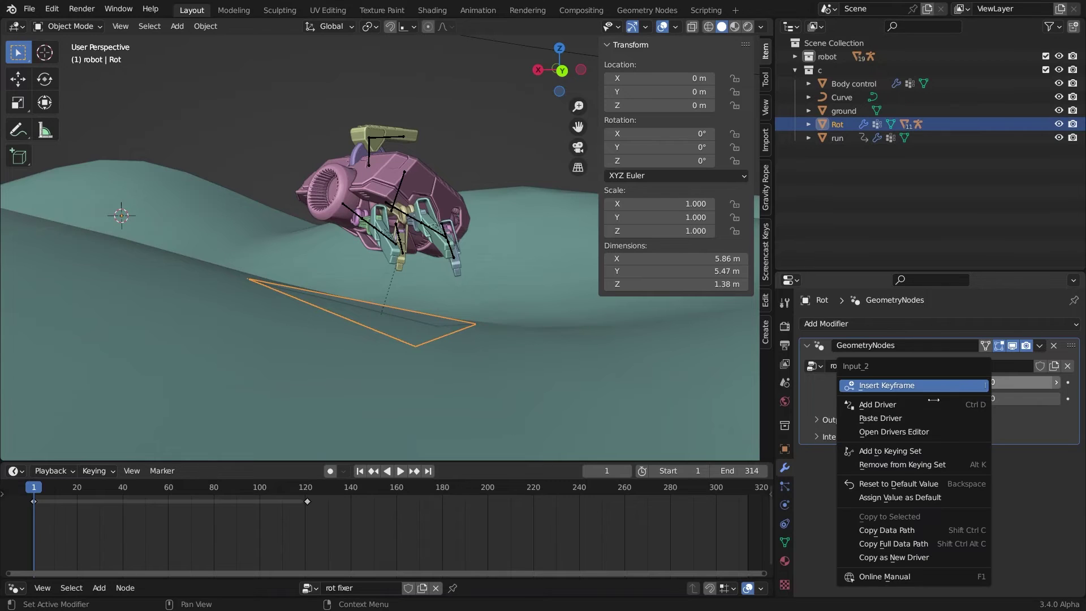
left_click(925, 418)
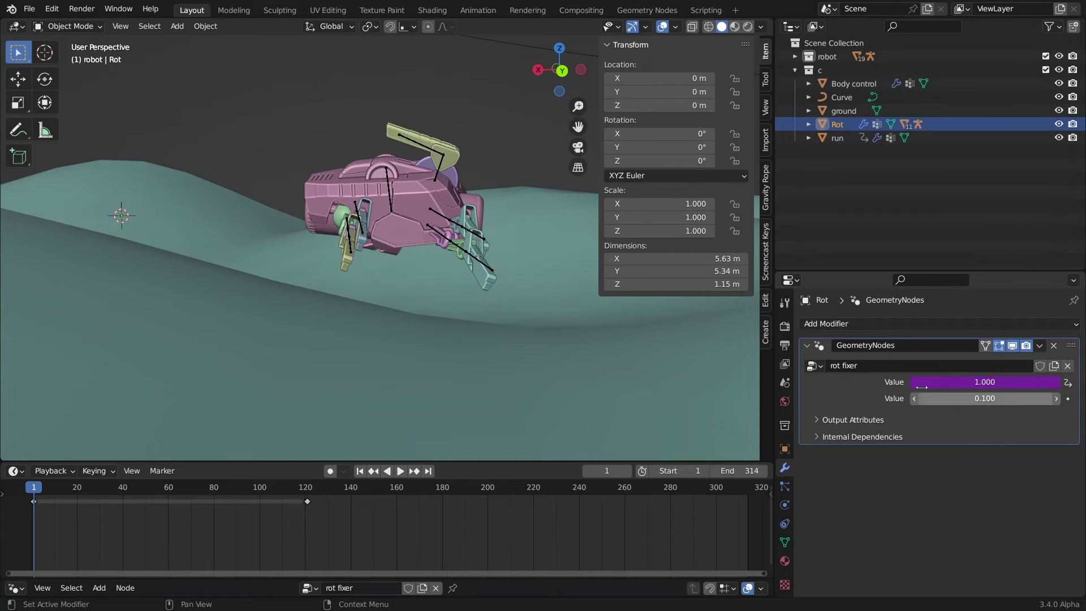
left_click(842, 85)
right_click(944, 422)
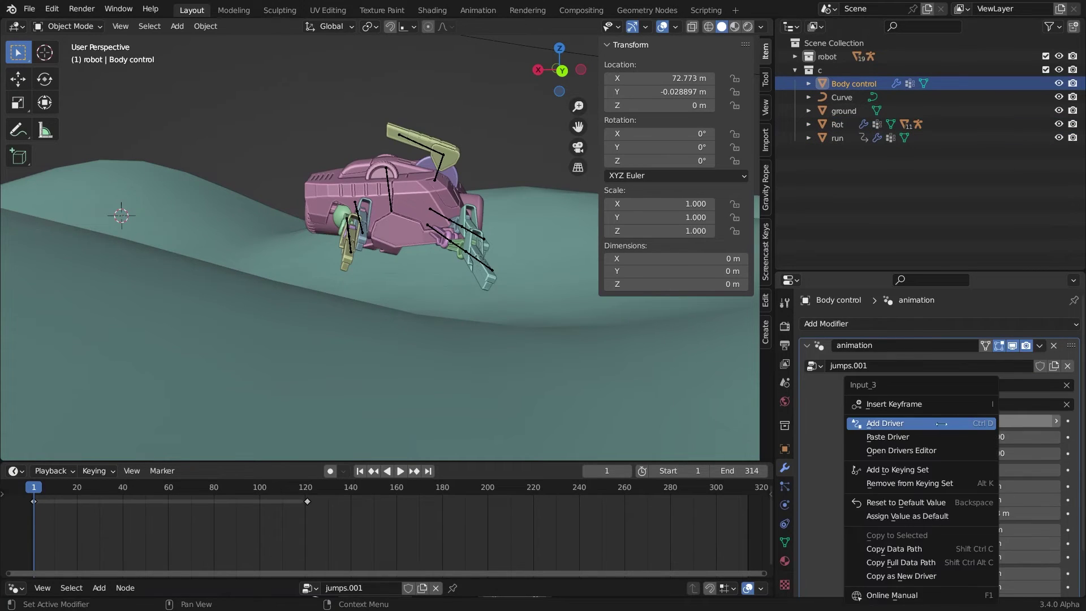
left_click(926, 438)
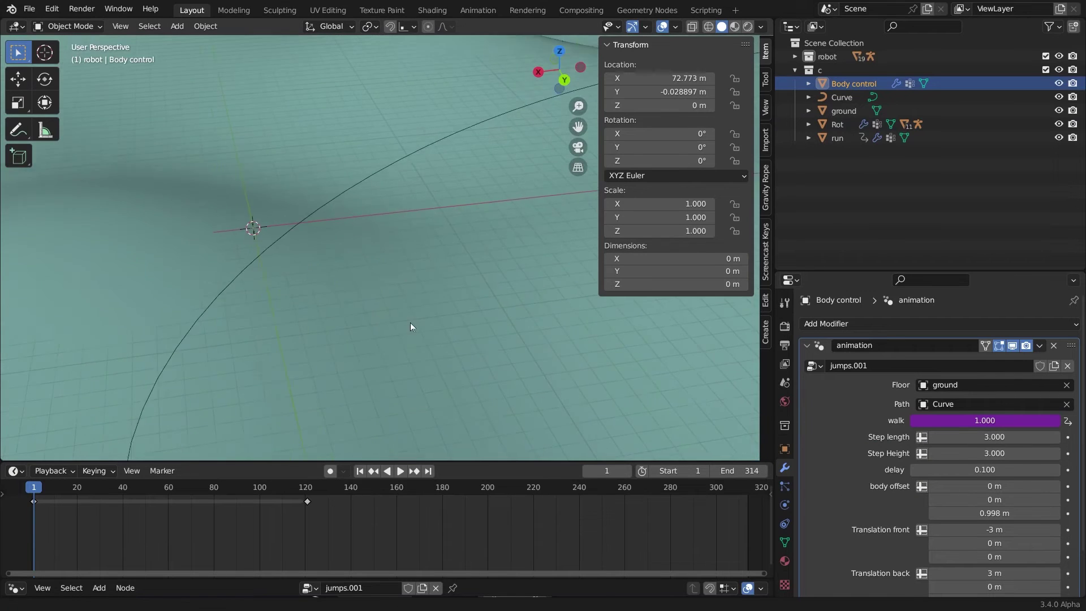
Hide the viewport overlays and reselect the run object
middle_click_drag(411, 327, 526, 235)
key("shift+alt+z")
left_click(842, 141)
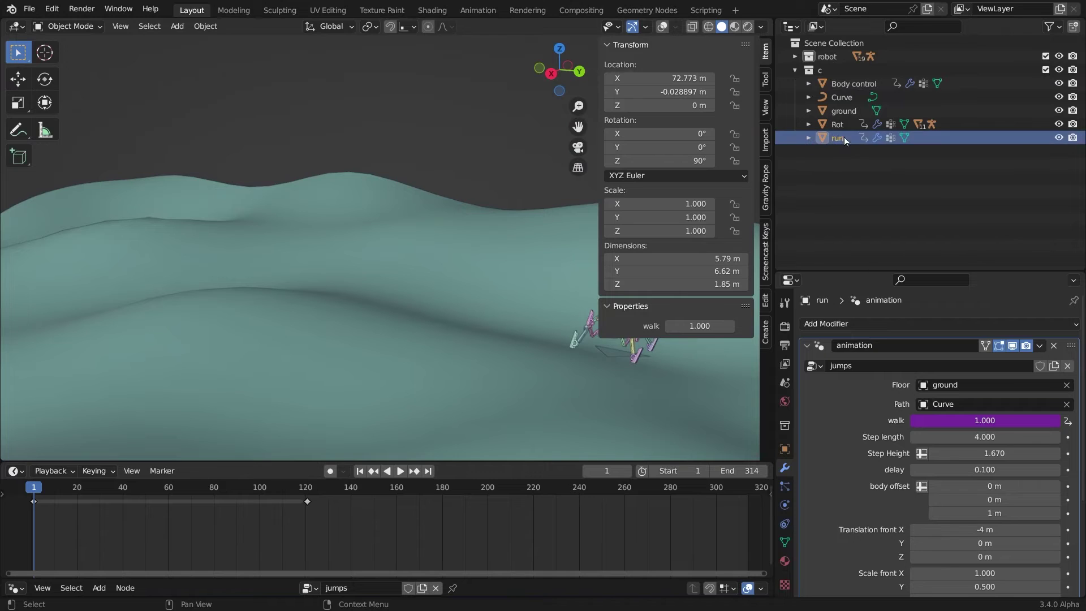
Drag run's walk value up to 2.870, watching the robot stride forward over the hills
middle_click_drag(553, 256, 443, 247, "shift")
left_click_drag(695, 324, 638, 276)
left_click_drag(612, 274, 714, 319)
middle_click_drag(494, 262, 552, 272)
mouse_move(682, 326)
left_mouse_down()
mouse_move(700, 326)
mouse_move(569, 307)
mouse_move(666, 314)
mouse_move(721, 334)
mouse_move(656, 334)
mouse_move(696, 339)
left_mouse_up()
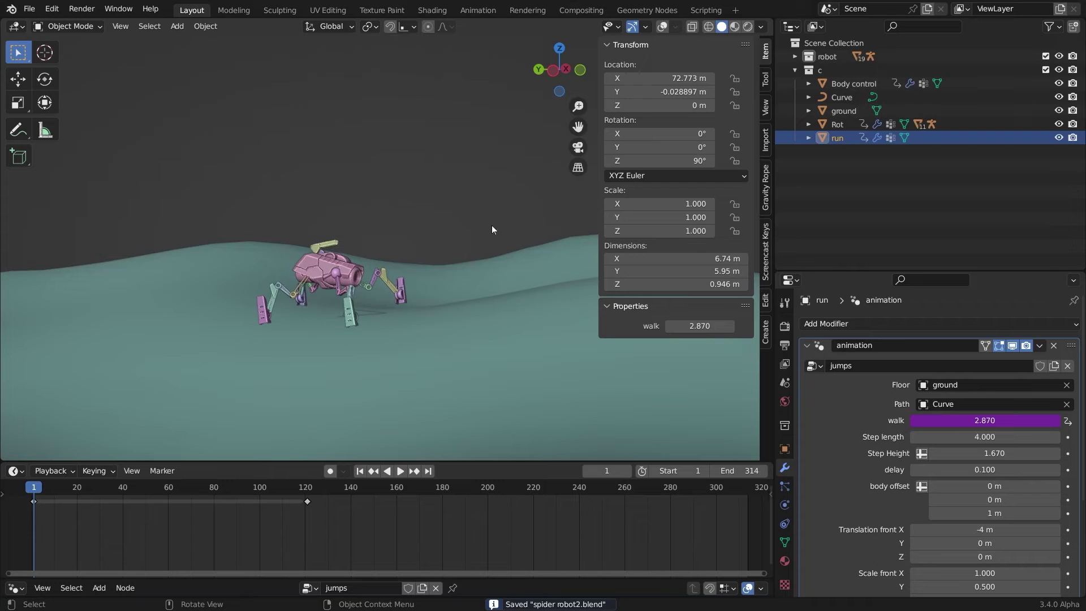
scroll(487, 231, "down", 2)
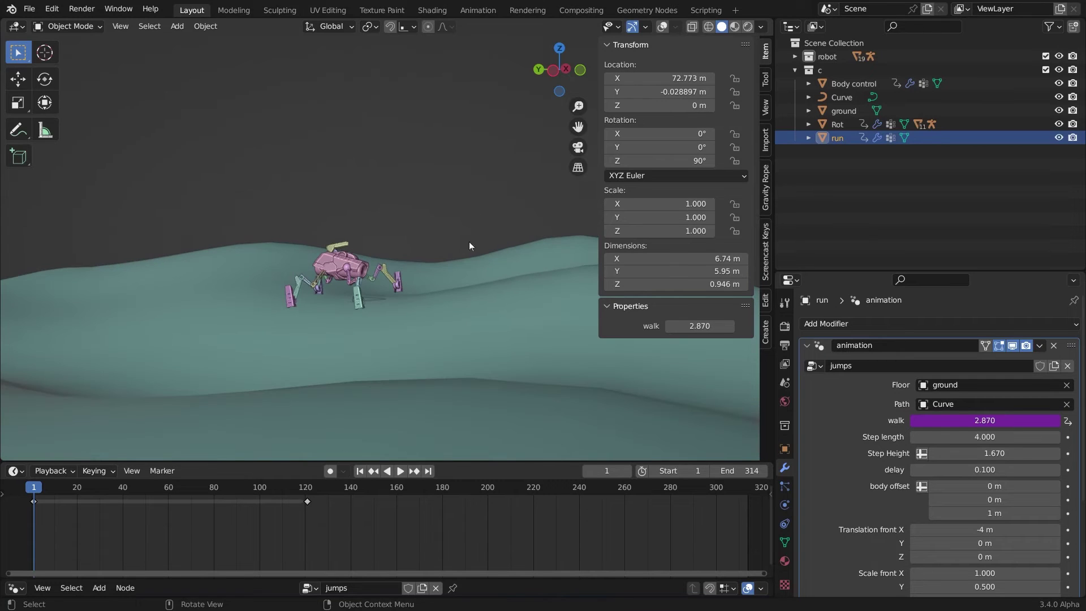
Set Body control's body offset Z to 1 m and keyframe it
left_click(849, 83)
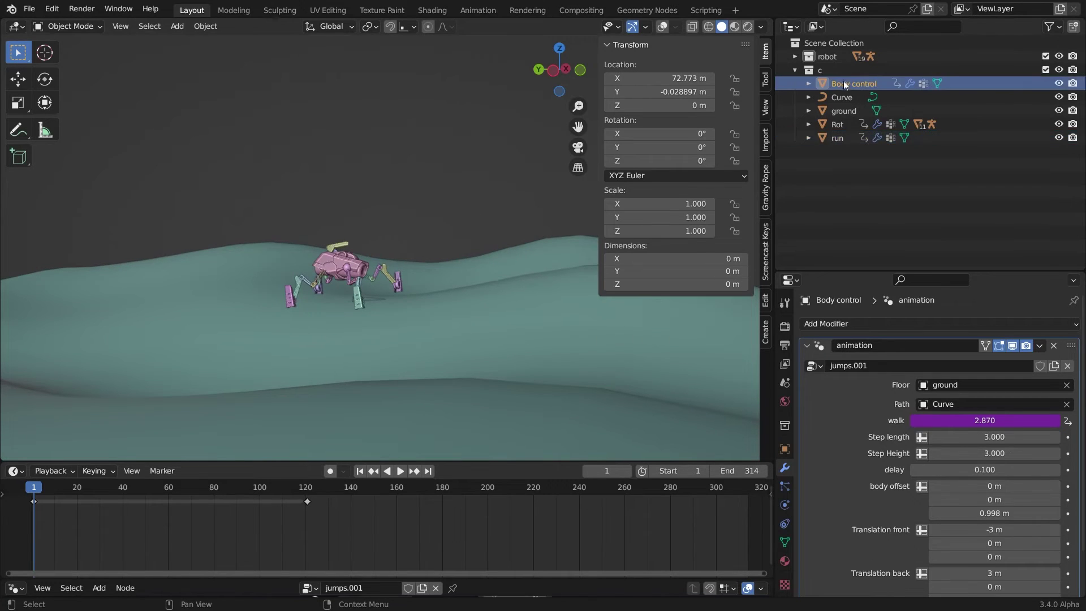
scroll(855, 447, "down", 2)
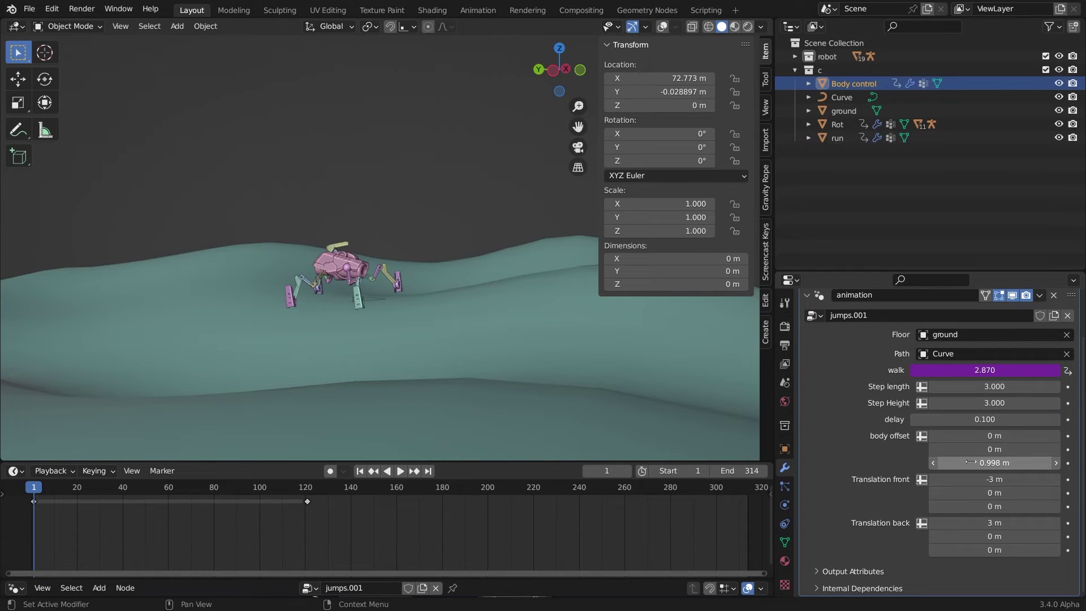
left_click_drag(972, 463, 1008, 434)
left_click(1002, 463)
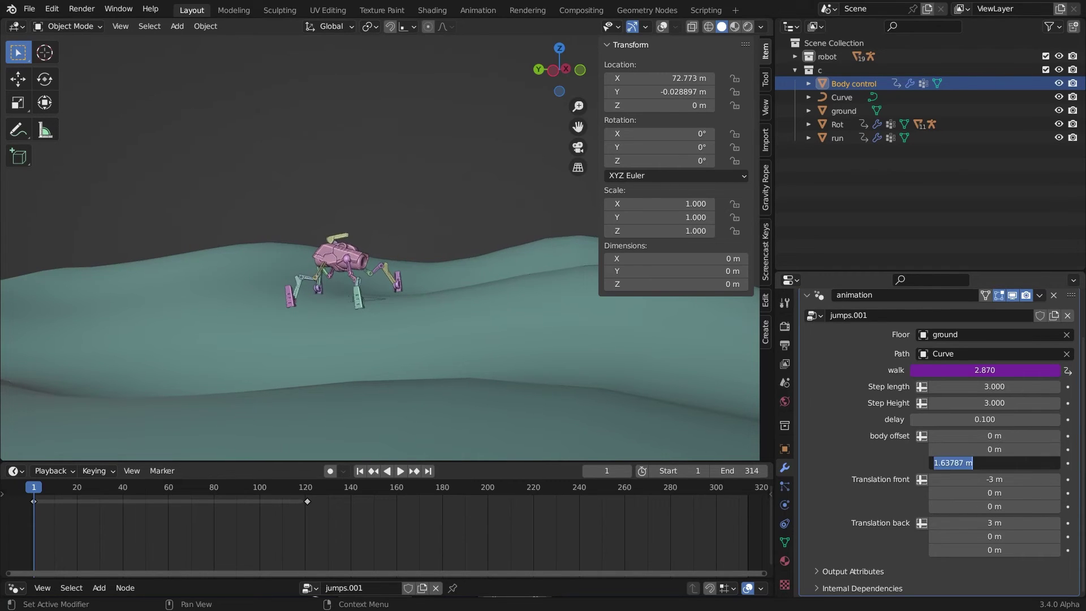
type("1")
key("Return")
left_click(1067, 462)
Delete the frame-120 key and switch the timeline to the Graph Editor
left_click_drag(441, 463, 316, 379)
key("Delete")
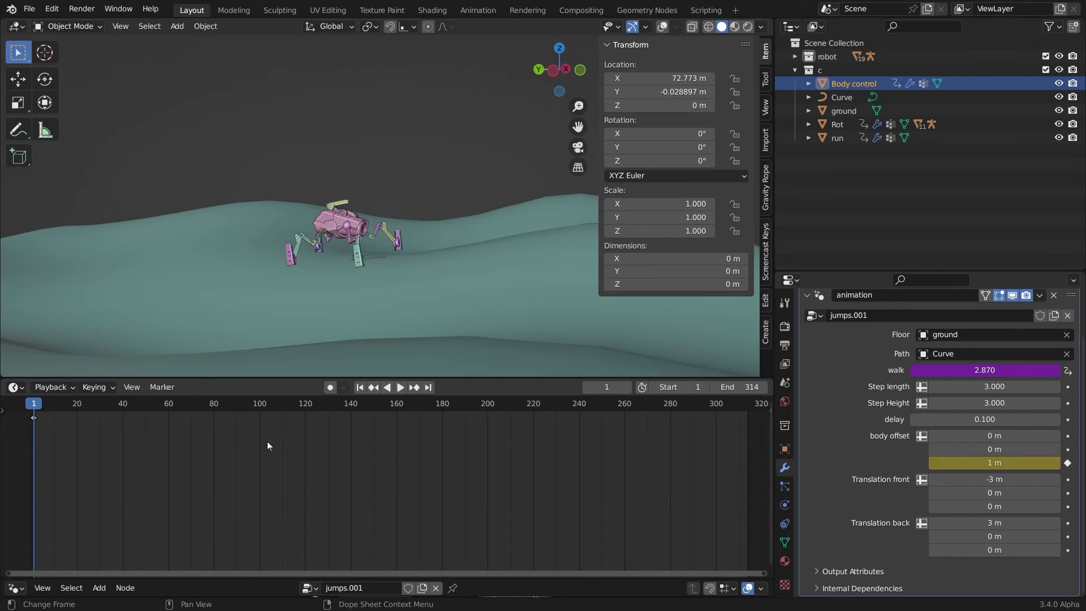
key("ctrl+Tab")
mouse_move(403, 458)
middle_mouse_down()
mouse_move(357, 455)
mouse_move(384, 462)
middle_mouse_up()
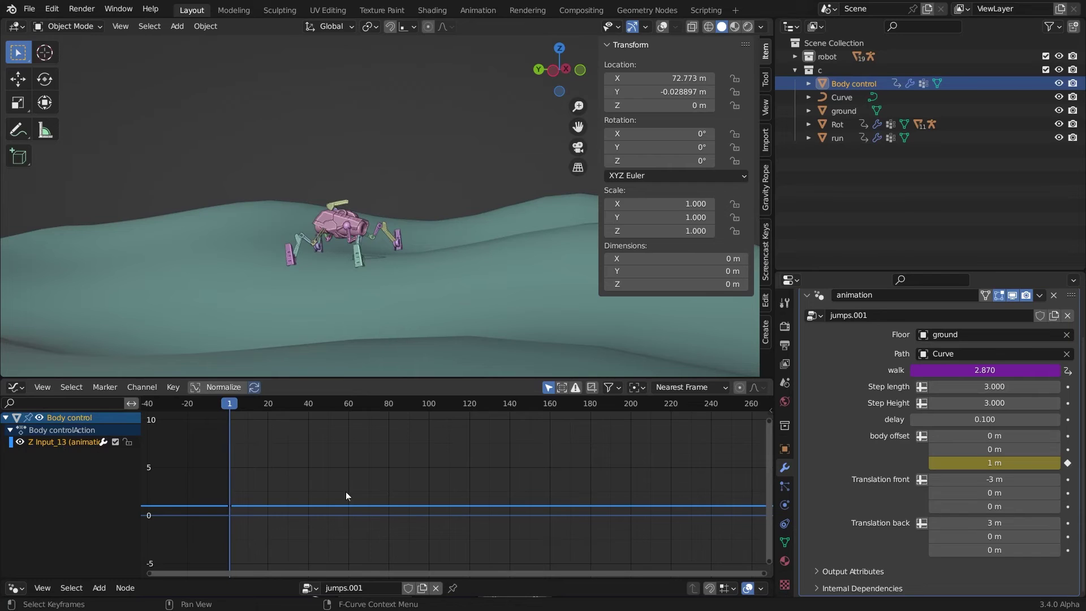
Add an additive Sine modifier (amplitude 0.590, phase multiplier 0.210) to the Z offset curve, then edit run's walk
key("n")
left_click(764, 461)
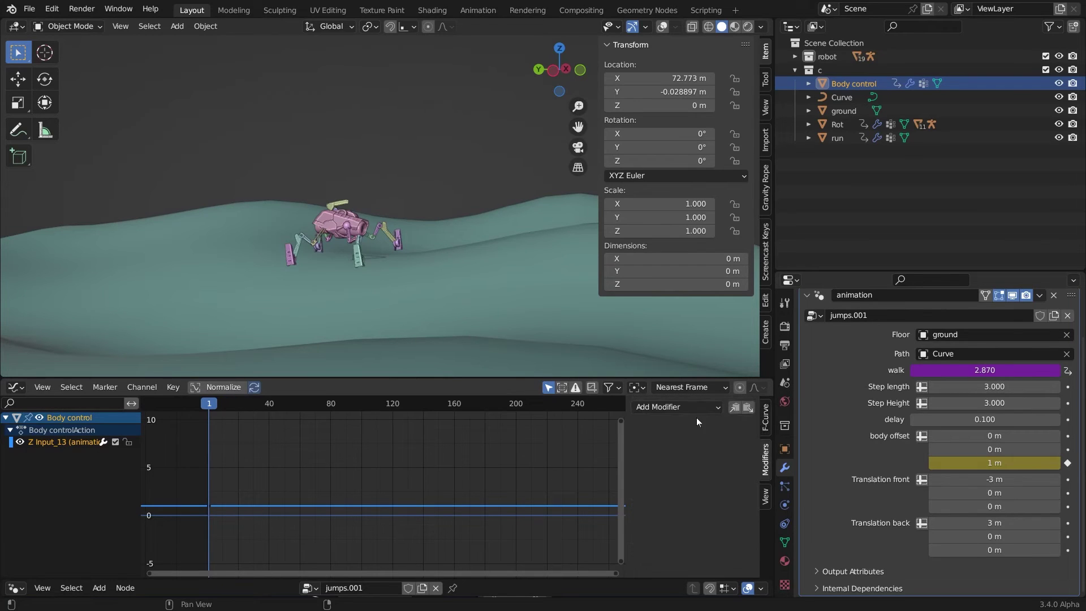
left_click(681, 408)
left_click(681, 437)
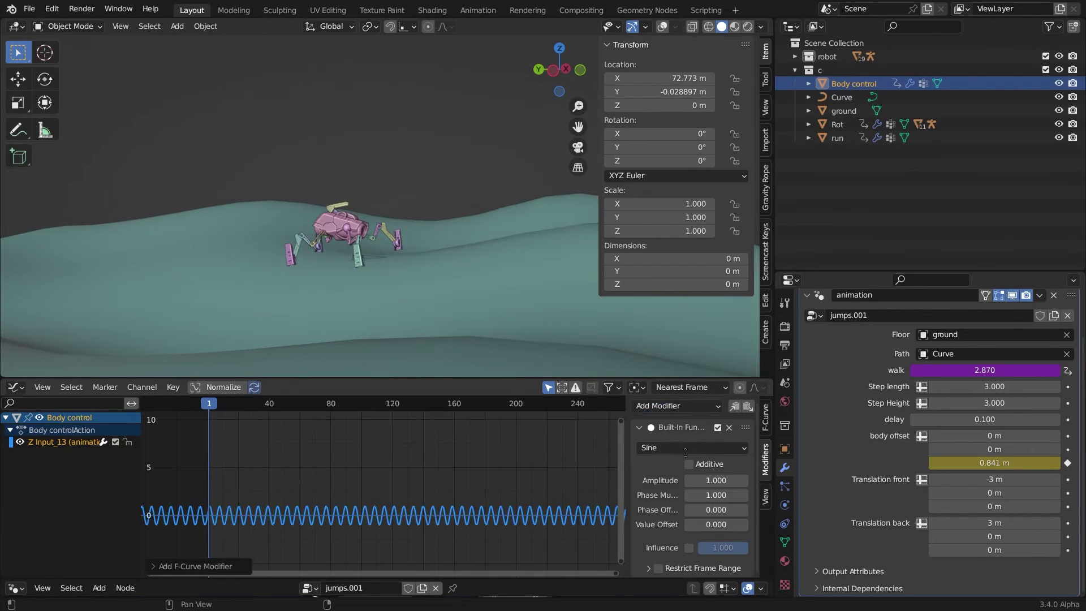
left_click(688, 465)
left_click_drag(701, 480, 665, 493)
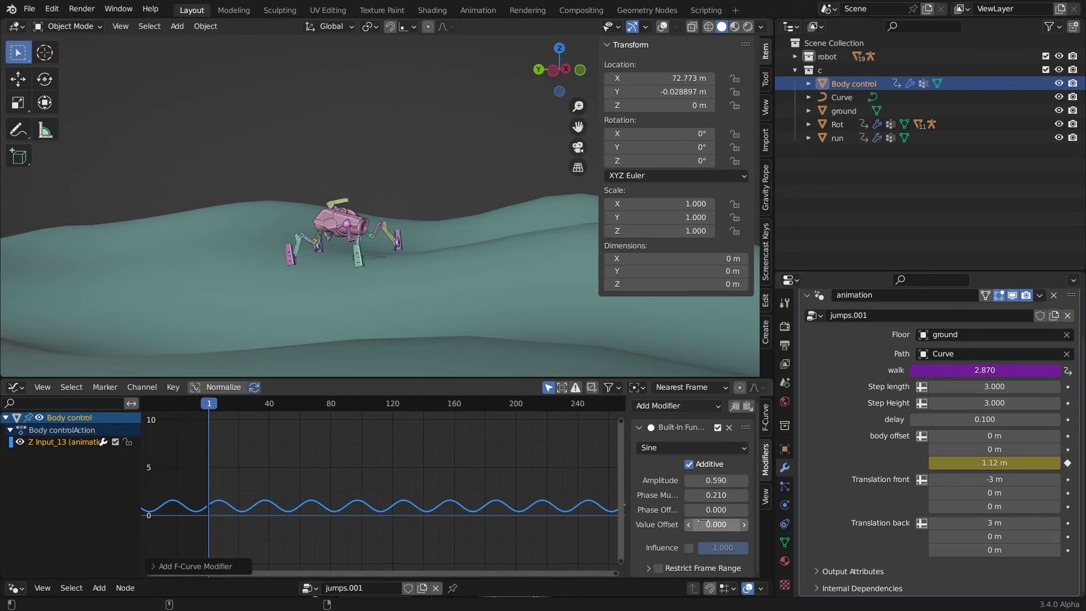
left_click(837, 137)
left_click(693, 326)
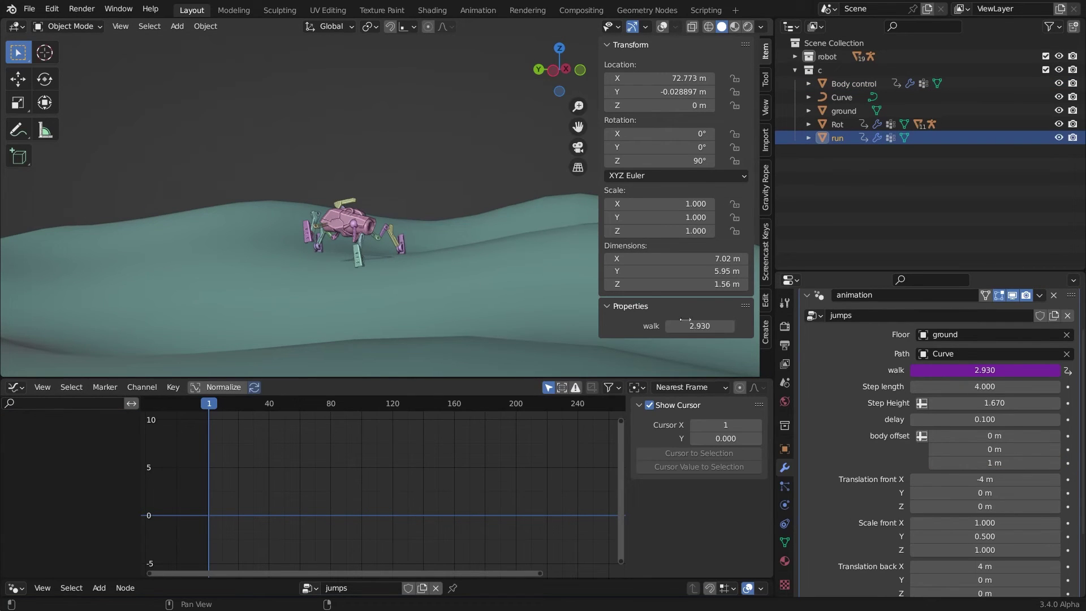
Keyframe run's walk at 2.710 on frame 1 and a higher value around frame 178
left_click_drag(683, 322, 671, 322)
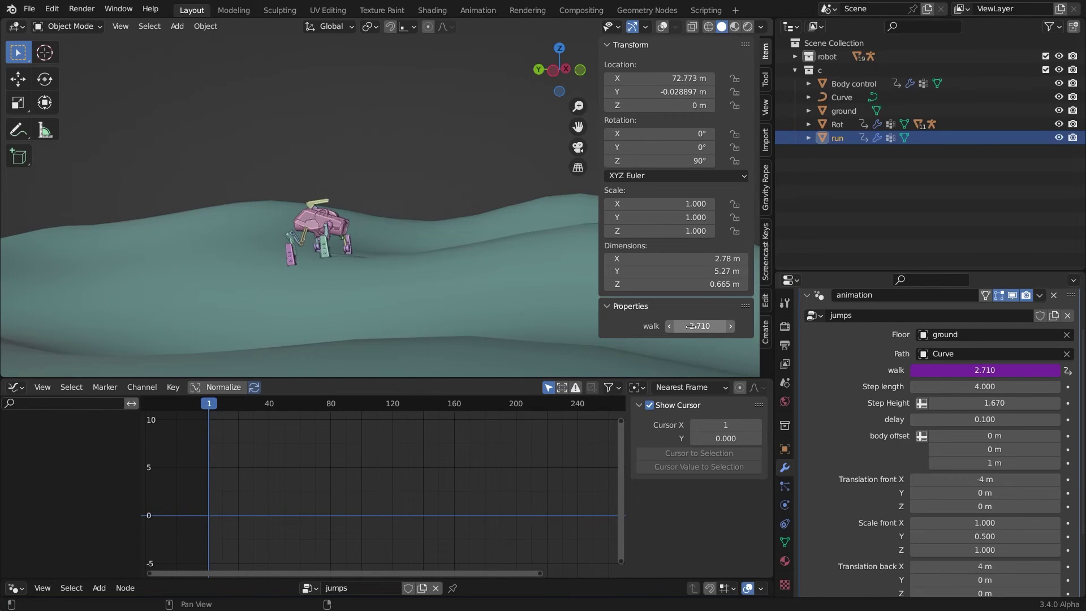
key("i")
middle_click_drag(515, 422, 493, 453, "ctrl")
left_click_drag(539, 404, 618, 387)
left_click(399, 403)
mouse_move(689, 324)
left_mouse_down()
mouse_move(747, 338)
mouse_move(695, 338)
left_mouse_up()
key("i")
Preview the walk, then shift the last walk key later and higher, to about 9 near frame 200
key("shift+Left")
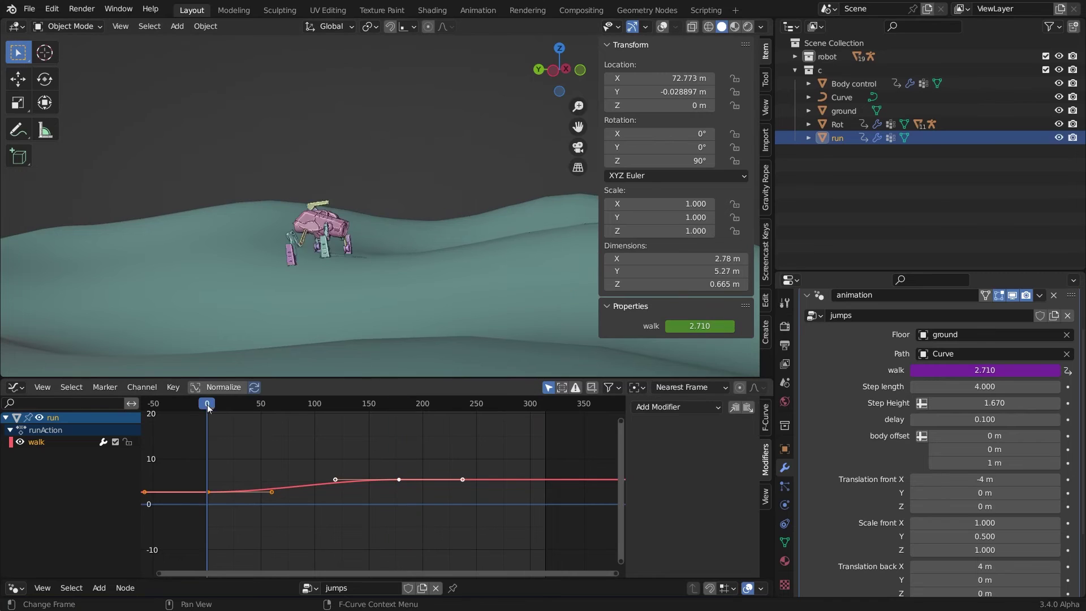
key("space")
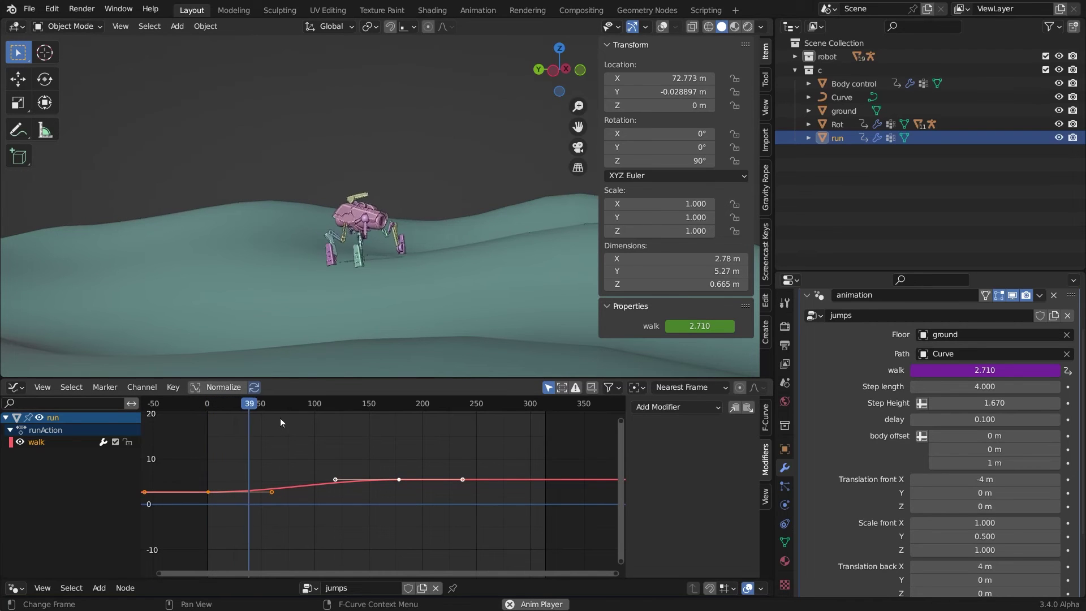
key("space")
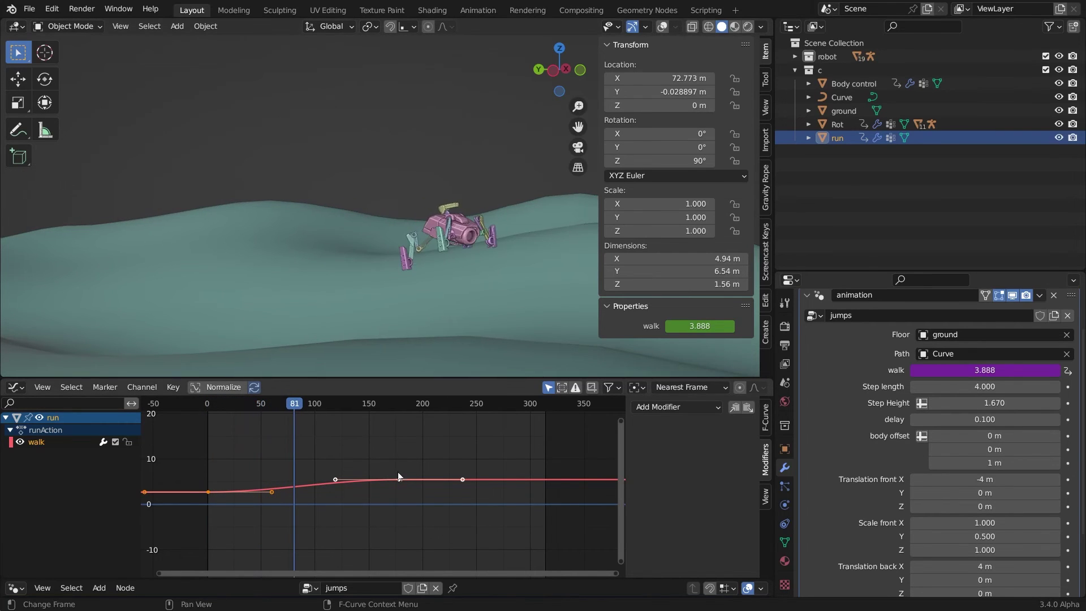
key("g")
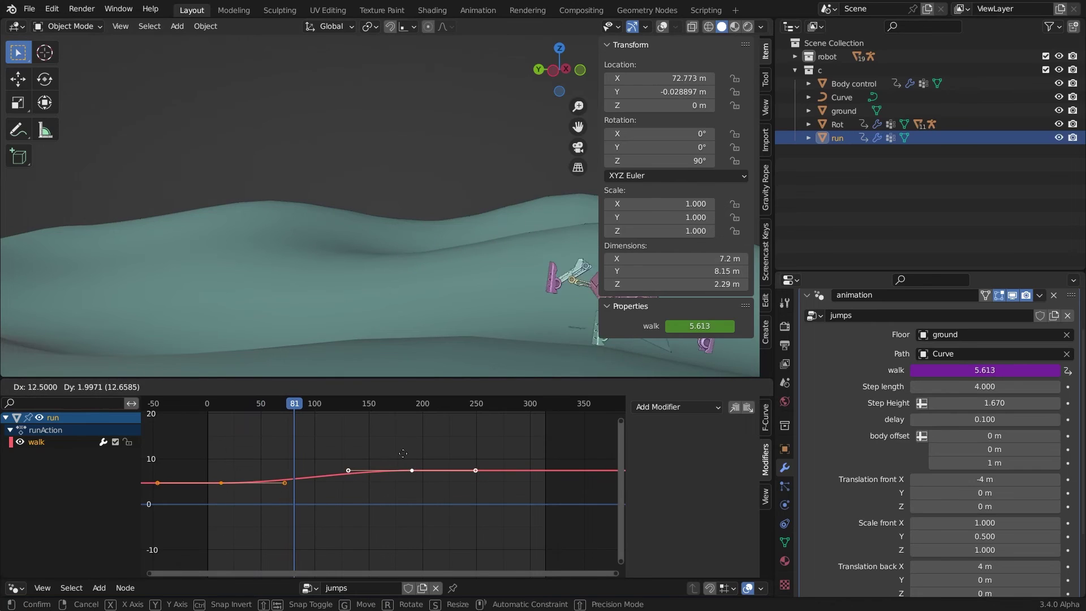
key("Escape")
left_click_drag(398, 479, 420, 462)
Replay the walk from near the start, then bring Body control's sine curve into the graph view
left_click(215, 409)
key("space")
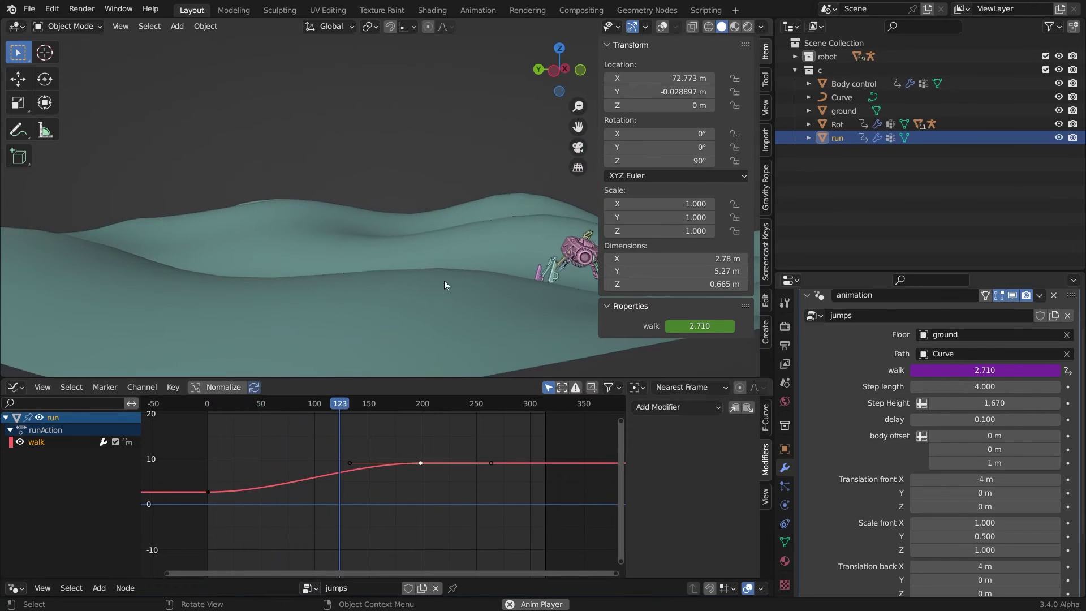
key("space")
left_click(840, 84)
middle_click_drag(342, 470, 424, 480)
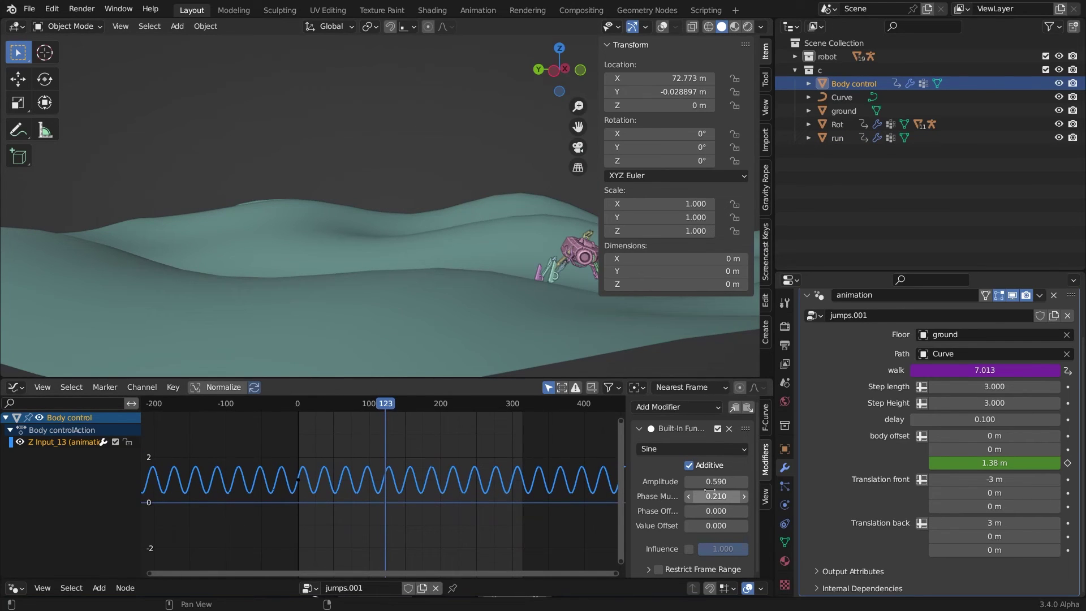
Set the body bob's sine phase multiplier to 0.290 and preview the faster bob from frame 1
left_click_drag(714, 496, 714, 496)
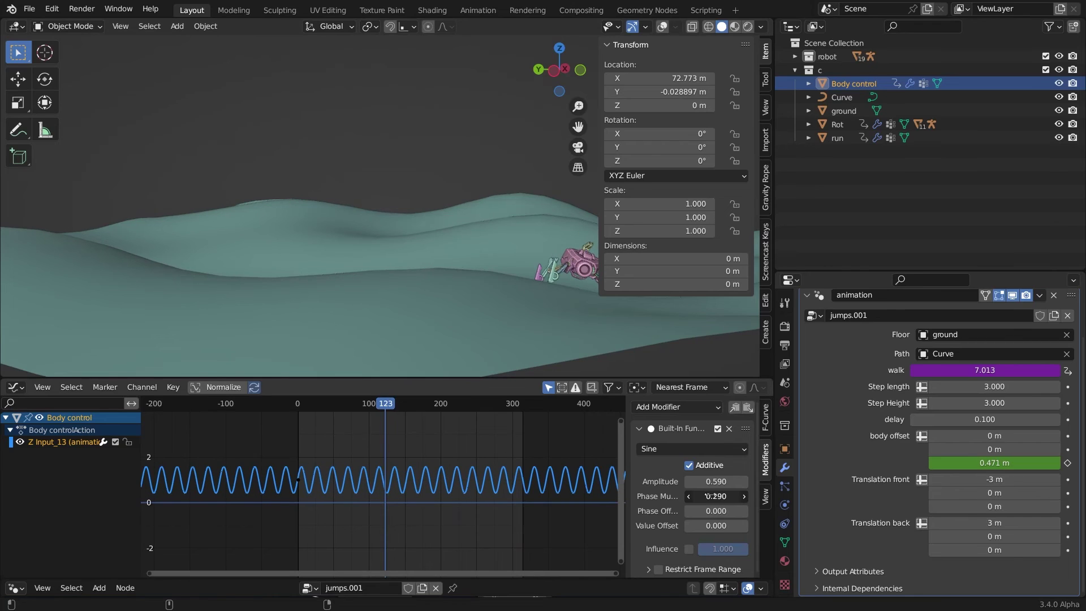
left_click(288, 409)
key("space")
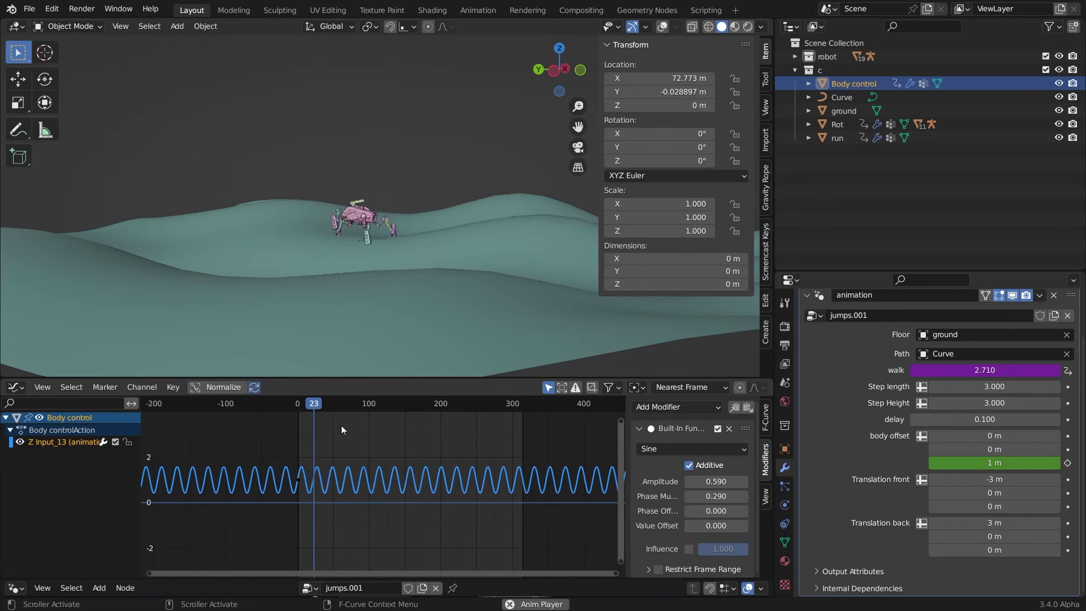
middle_click_drag(370, 235, 394, 214)
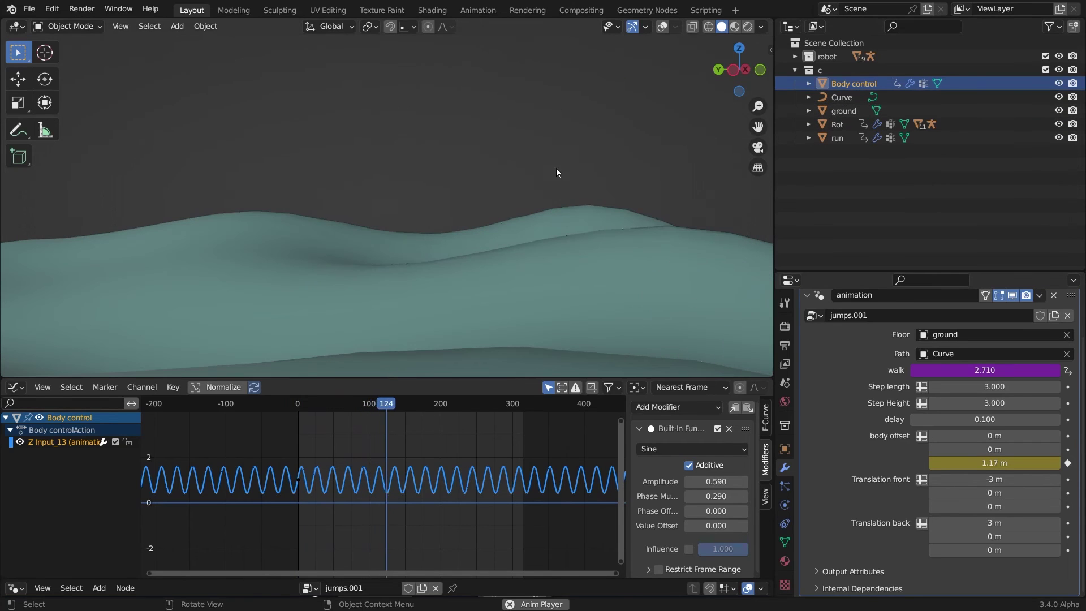
key("space")
key("shift+Left")
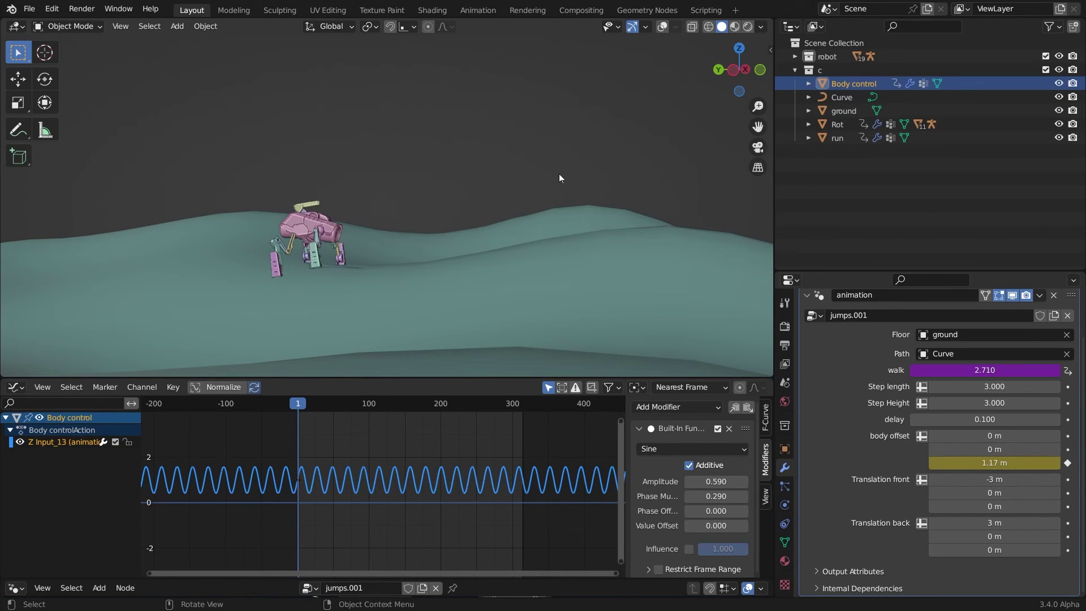
Hide the Rot object in the viewport, play back to frame 102, and restore overlays
left_click(1073, 125)
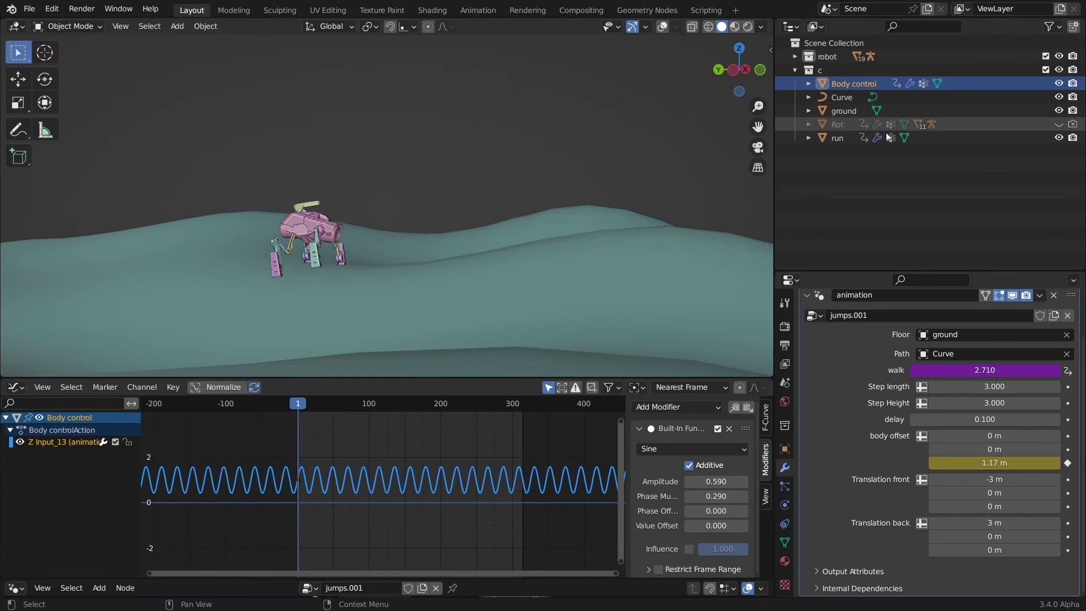
key("space")
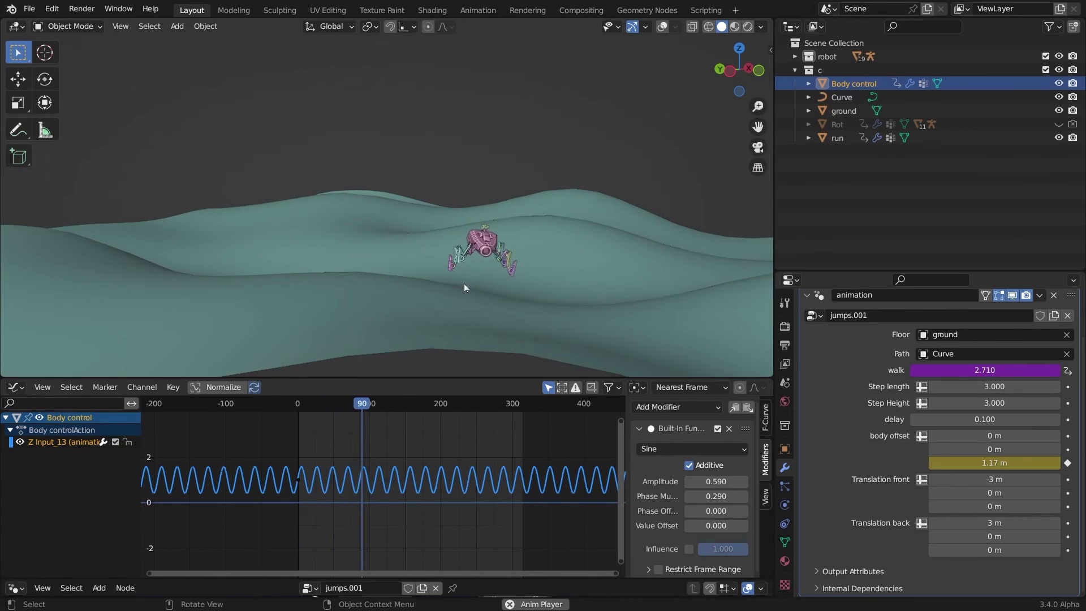
key("space")
left_click(663, 27)
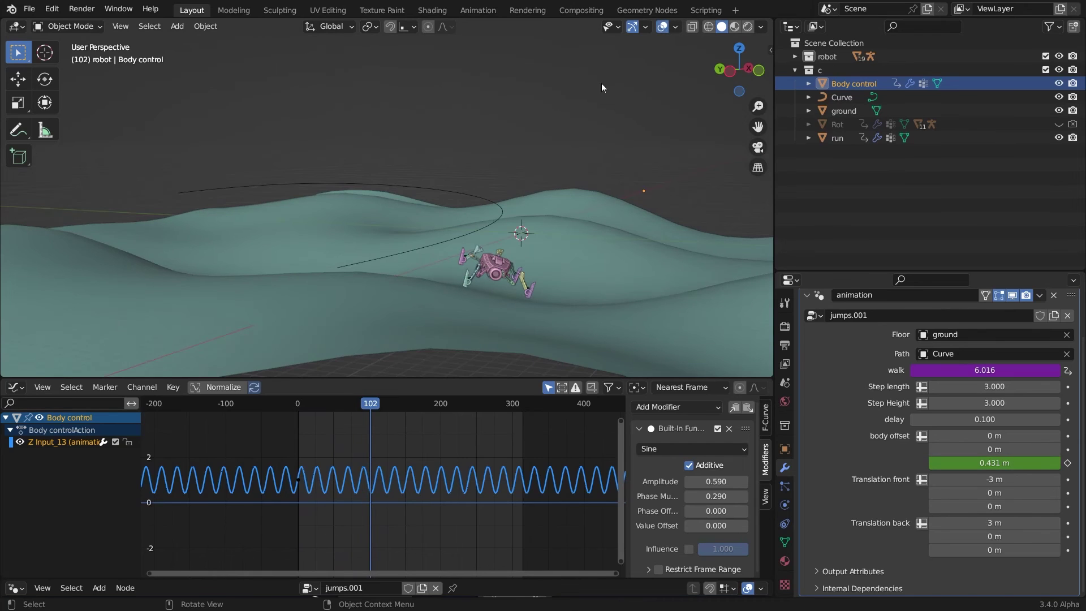
In top view, edit the path Curve and move its bottom control point and endpoint
left_click(478, 199)
left_click(739, 48)
scroll(382, 202, "down", 3)
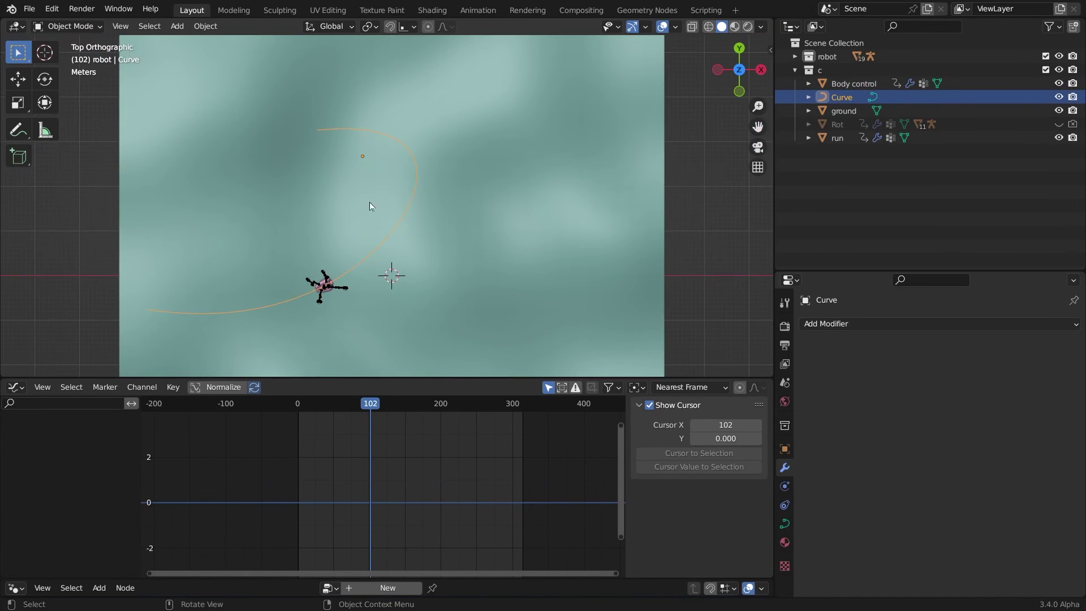
key("Tab")
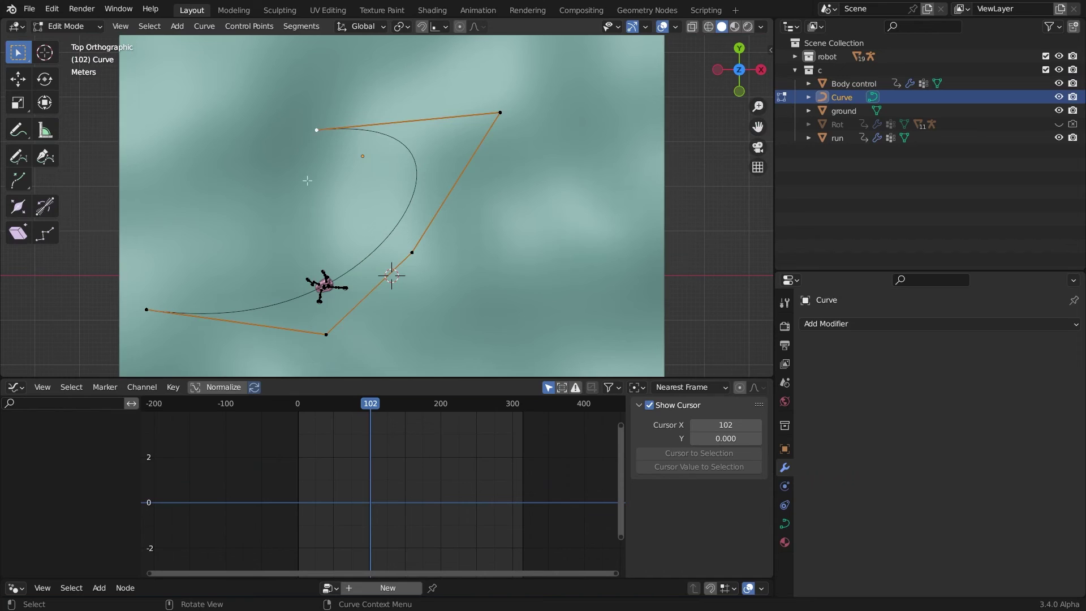
key("g")
left_click(305, 132)
left_click_drag(326, 334, 449, 307)
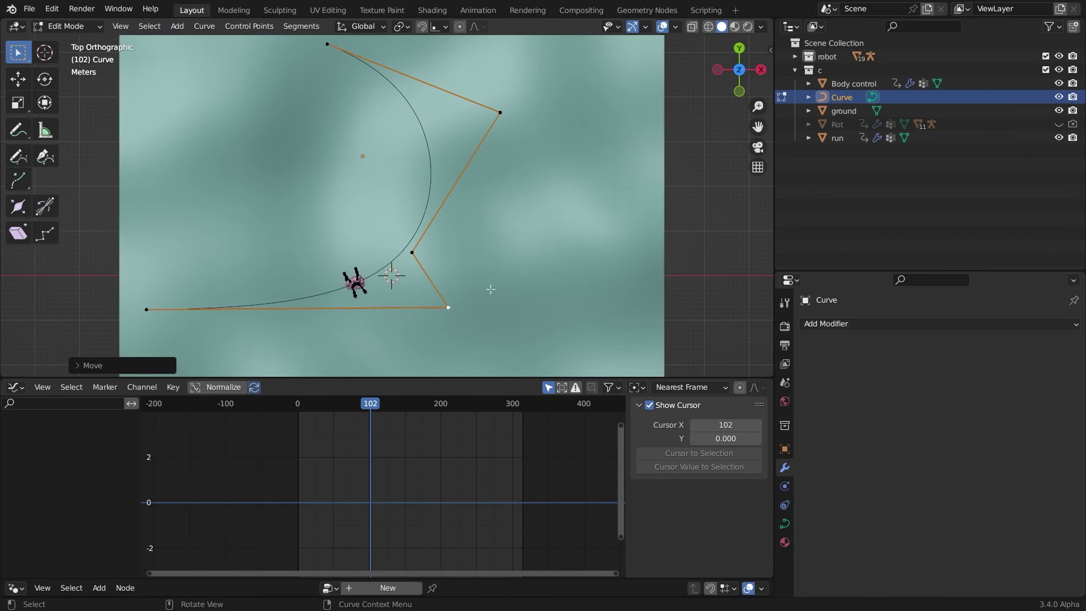
left_click(416, 250)
left_click(442, 388)
middle_click_drag(394, 326, 317, 225, "shift")
Reposition the remaining curve control points, return to Object Mode, and view the terrain in perspective
key("g")
left_click(536, 376)
left_click(336, 151)
key("g")
left_click(114, 178)
left_click(329, 209)
key("g")
left_click(220, 288)
middle_click_drag(395, 310, 357, 226, "shift")
left_click(407, 283)
key("g")
key("Tab")
middle_click_drag(408, 283, 464, 154)
left_click(660, 27)
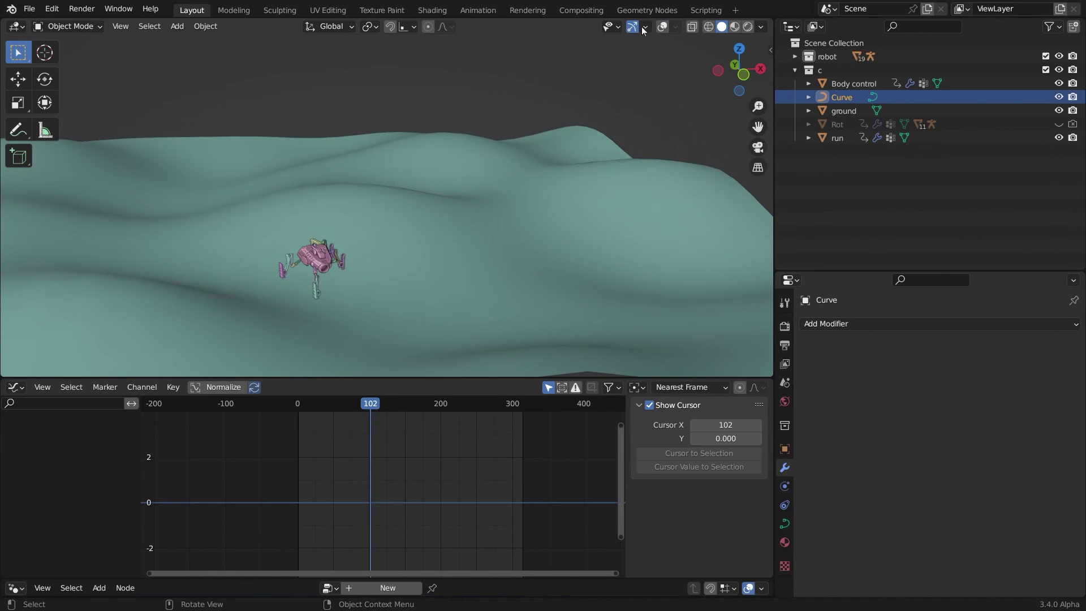
Inspect the ground and run objects' modifier settings, then select Body control
left_click(661, 27)
middle_click_drag(620, 87, 623, 120)
left_click(605, 184)
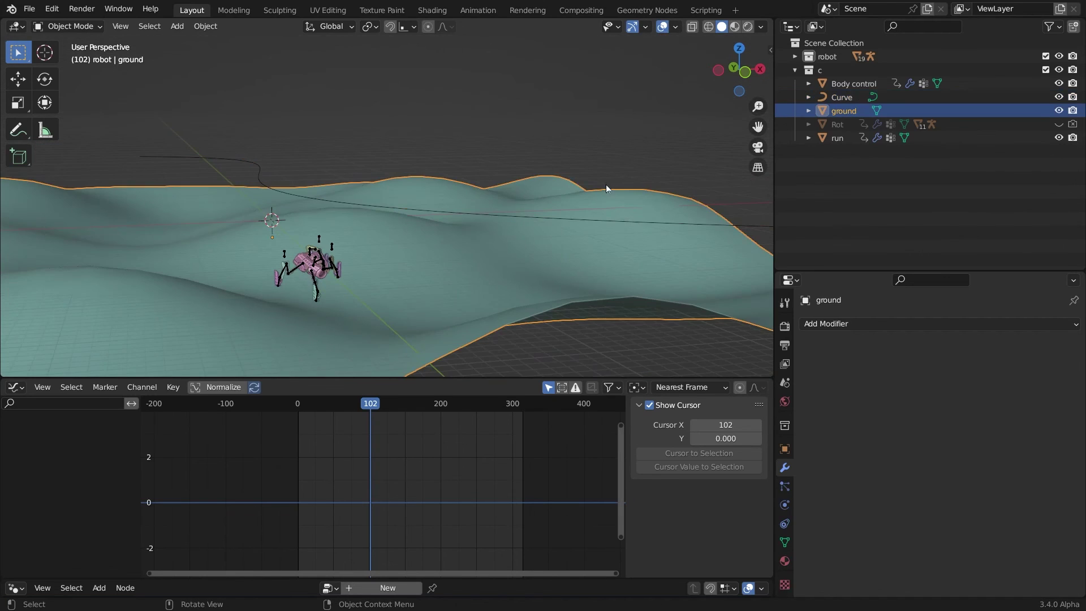
left_click(822, 137)
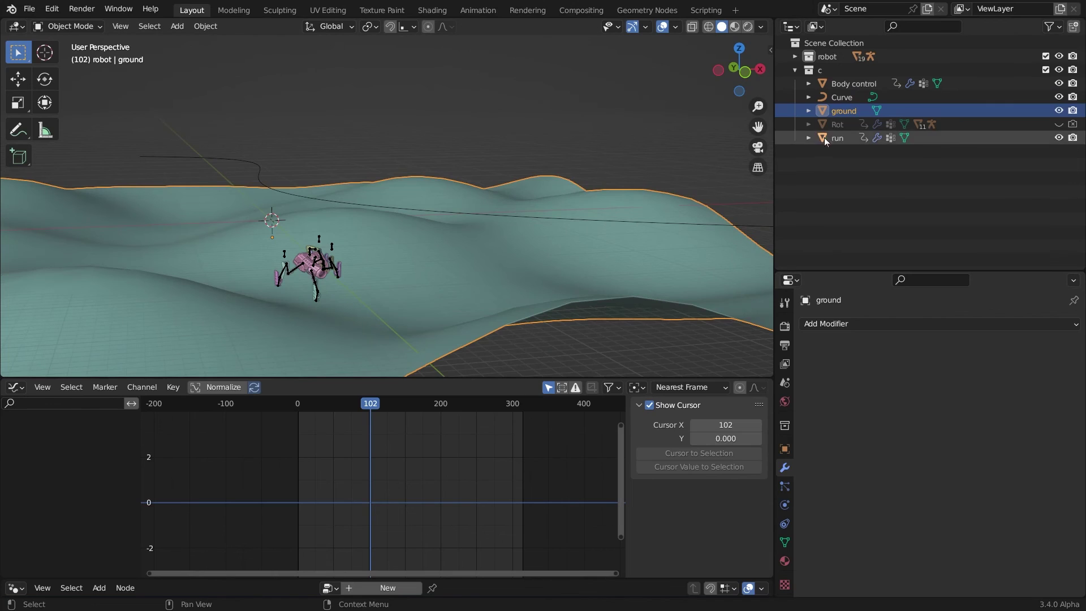
left_click(785, 467)
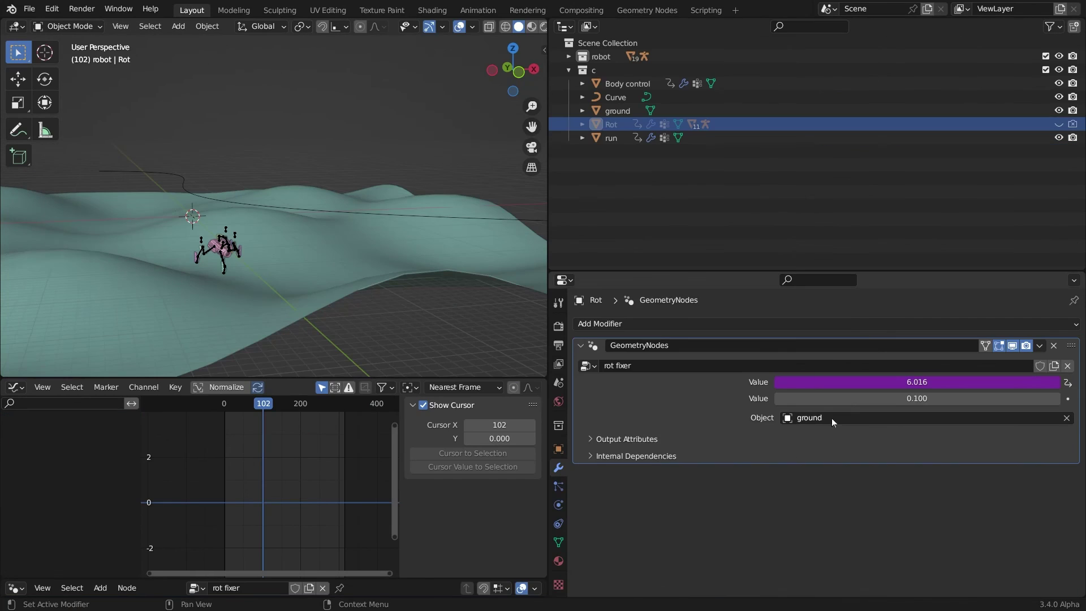
left_click(621, 86)
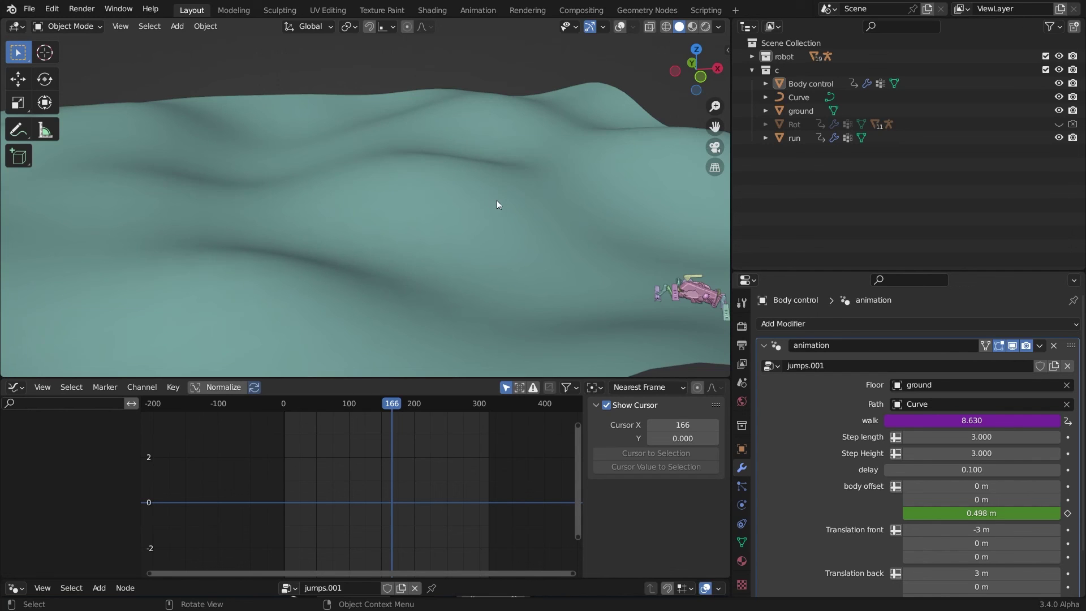
Drag run's top walk keyframe vertically from about 9 down to about 6, then preview
key("shift+Left")
middle_click_drag(493, 199, 520, 204)
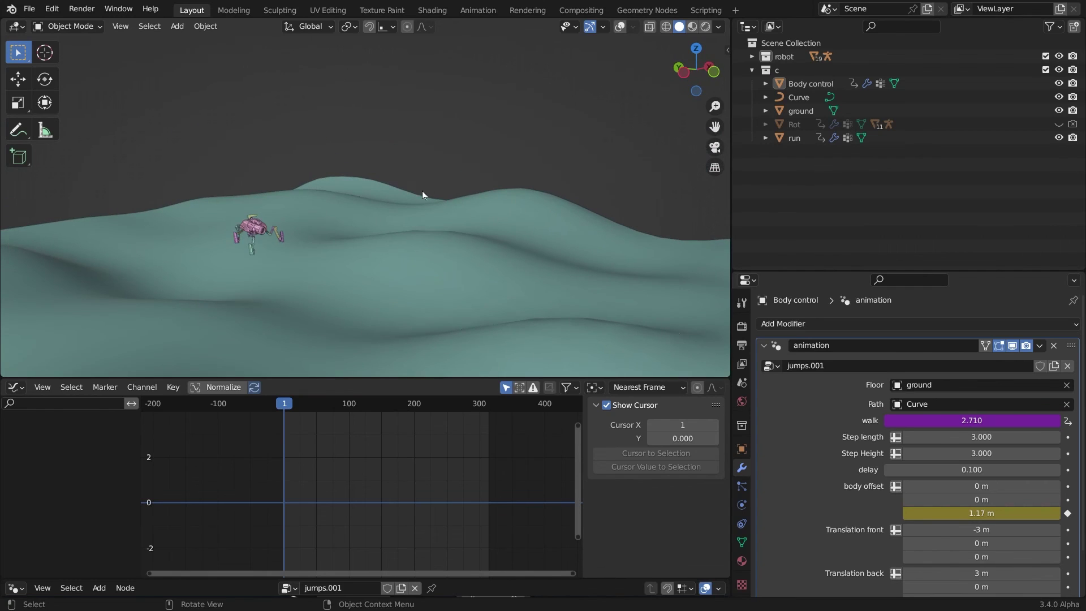
left_click(778, 140)
middle_click_drag(396, 498, 424, 441)
key("g")
key("y")
left_click(398, 507)
middle_click_drag(401, 513, 392, 474)
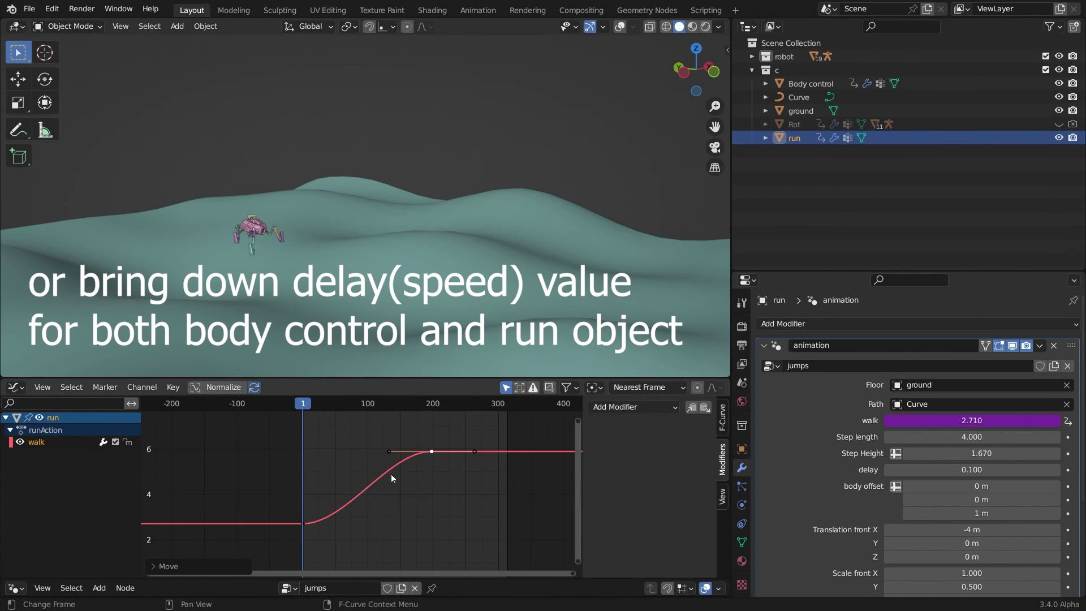
key("space")
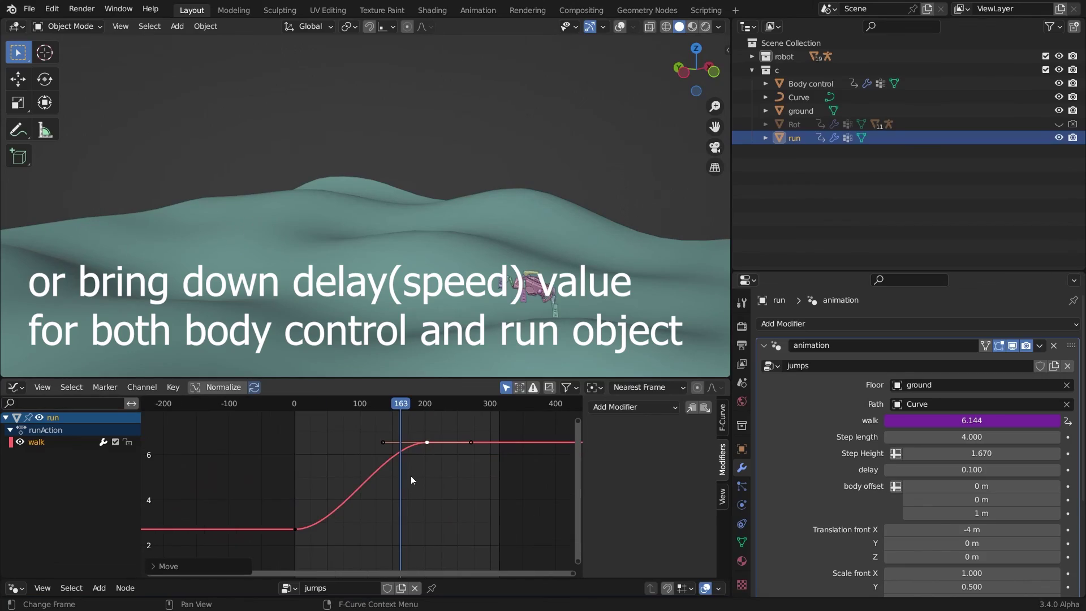